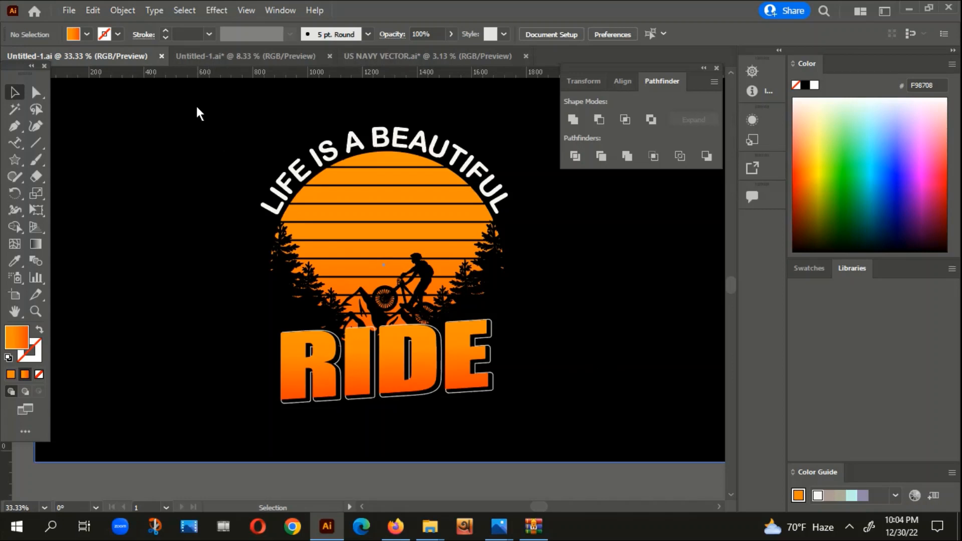
- Examine the finished LIFE IS A BEAUTIFUL RIDE design and the colour blocks, texts and silhouette images placed around the artboard
{"action": "left_click_drag", "start_coordinate": [197, 113], "coordinate": [160, 128]}
{"action": "scroll", "coordinate": [244, 166], "scroll_direction": "down", "scroll_amount": 2}
{"action": "scroll", "coordinate": [185, 119], "scroll_direction": "up", "scroll_amount": 2}
{"action": "scroll", "coordinate": [471, 291], "scroll_direction": "down", "scroll_amount": 2}
{"action": "left_click", "coordinate": [597, 402]}
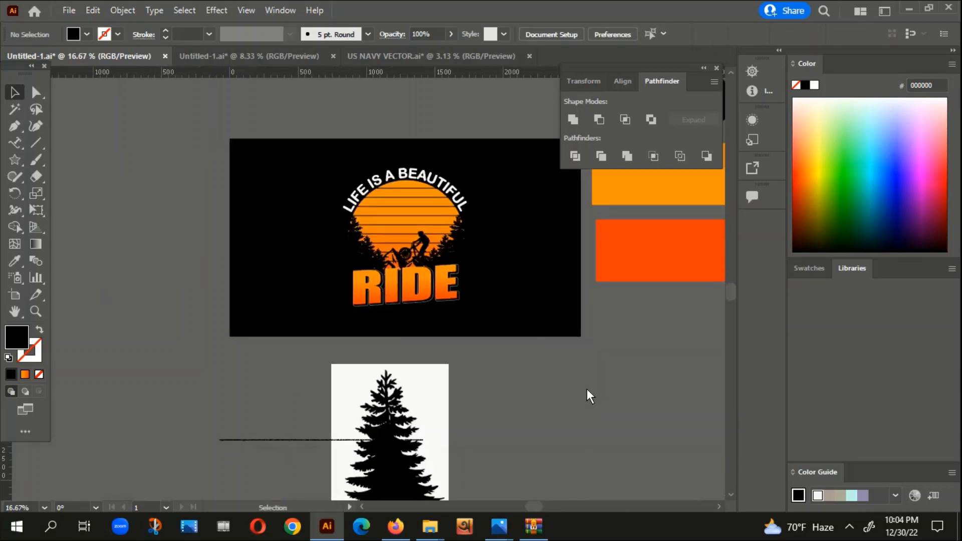
{"action": "scroll", "coordinate": [531, 359], "scroll_direction": "right", "scroll_amount": 4}
{"action": "scroll", "coordinate": [531, 359], "scroll_direction": "up", "scroll_amount": 1}
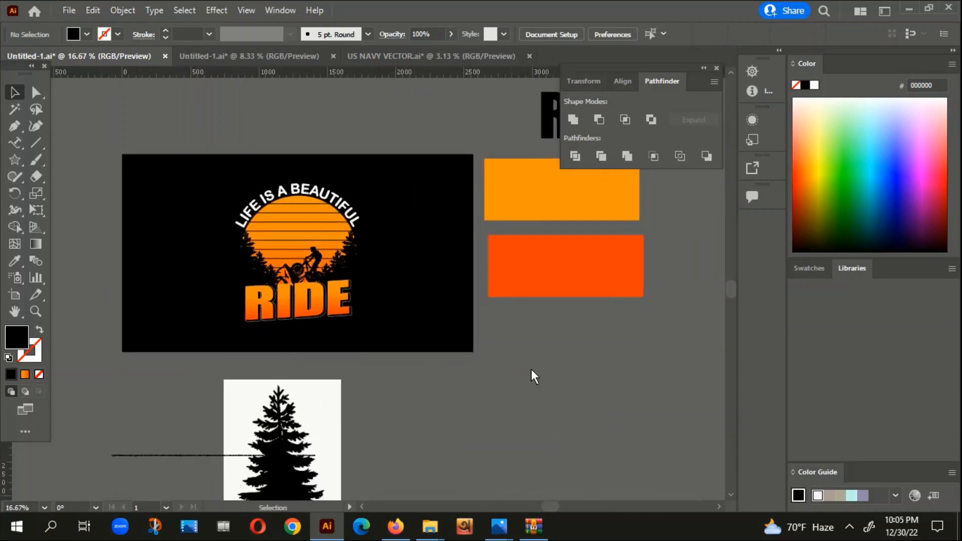
{"action": "scroll", "coordinate": [528, 345], "scroll_direction": "down", "scroll_amount": 1}
{"action": "scroll", "coordinate": [488, 416], "scroll_direction": "down", "scroll_amount": 1}
{"action": "scroll", "coordinate": [489, 416], "scroll_direction": "left", "scroll_amount": 1}
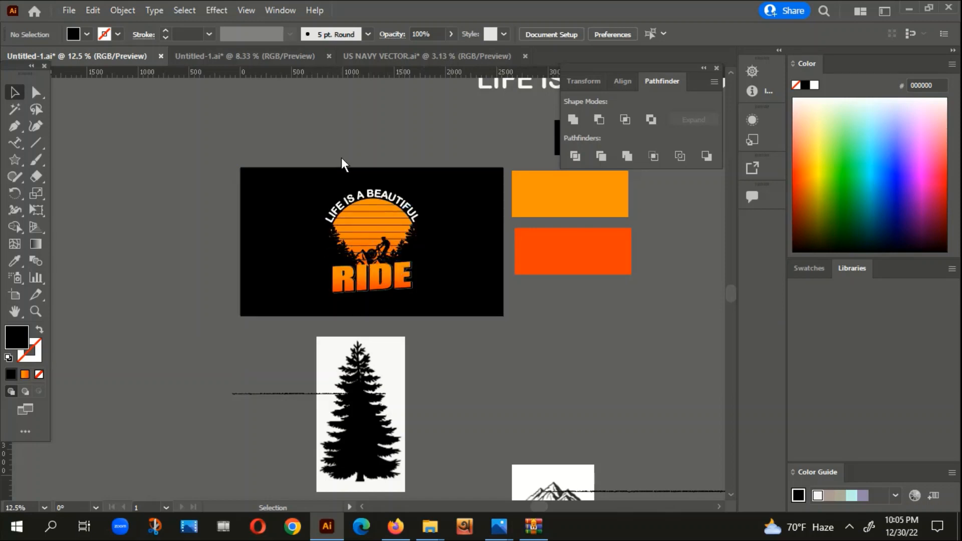
{"action": "scroll", "coordinate": [230, 182], "scroll_direction": "up", "scroll_amount": 1}
{"action": "scroll", "coordinate": [229, 183], "scroll_direction": "up", "scroll_amount": 2}
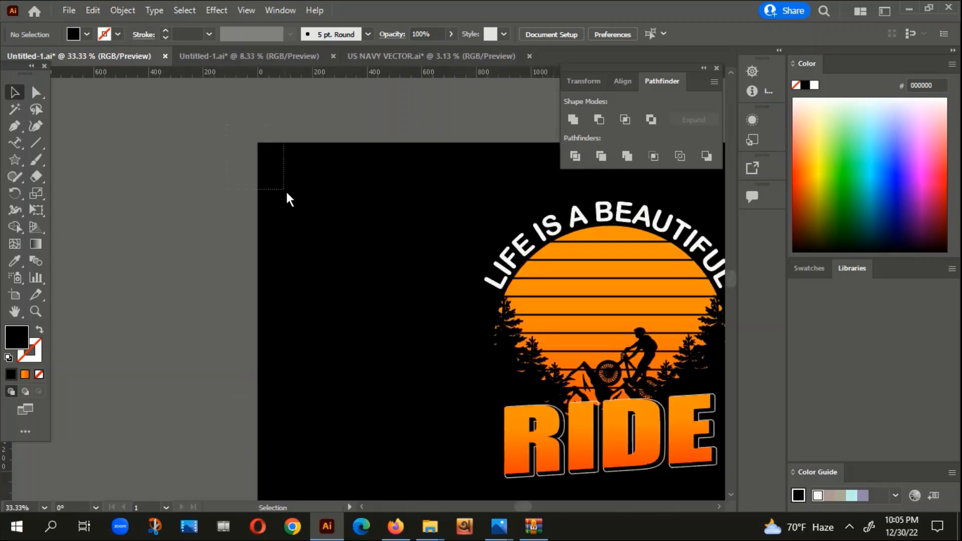
{"action": "left_click_drag", "start_coordinate": [286, 193], "coordinate": [310, 199]}
{"action": "left_click", "coordinate": [219, 181]}
{"action": "left_click", "coordinate": [231, 234]}
{"action": "scroll", "coordinate": [234, 242], "scroll_direction": "down", "scroll_amount": 2}
{"action": "left_click_drag", "start_coordinate": [613, 429], "coordinate": [578, 414]}
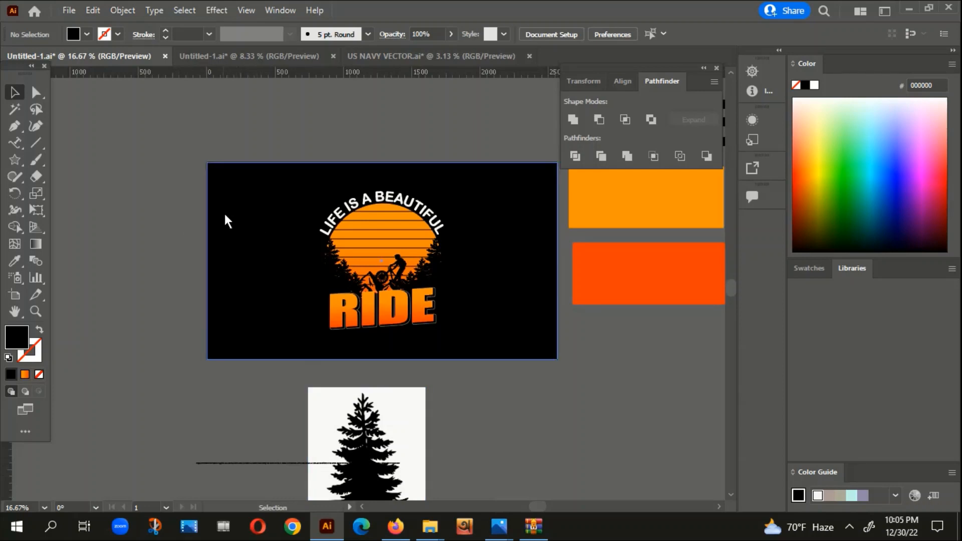
{"action": "left_click_drag", "start_coordinate": [548, 401], "coordinate": [558, 333]}
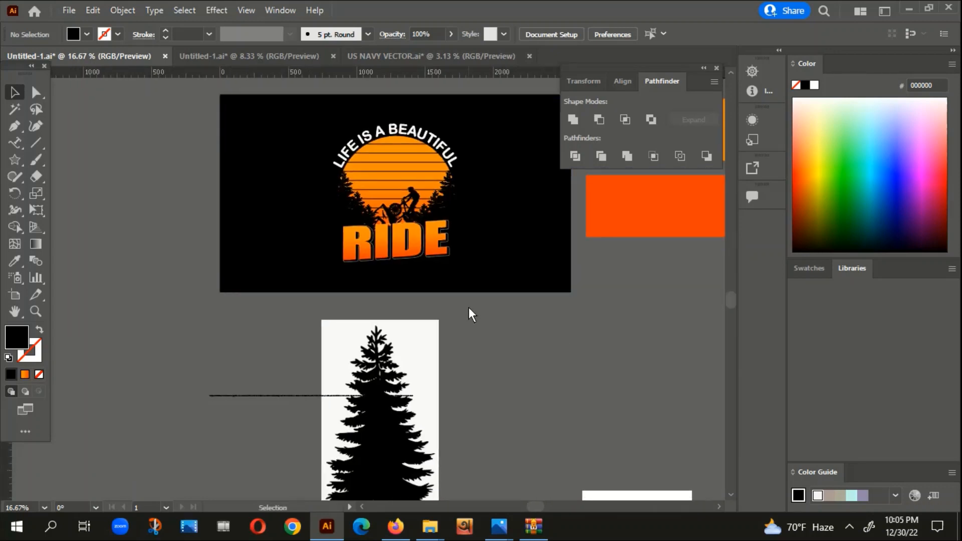
{"action": "scroll", "coordinate": [471, 305], "scroll_direction": "down", "scroll_amount": 1}
{"action": "scroll", "coordinate": [480, 353], "scroll_direction": "down", "scroll_amount": 1}
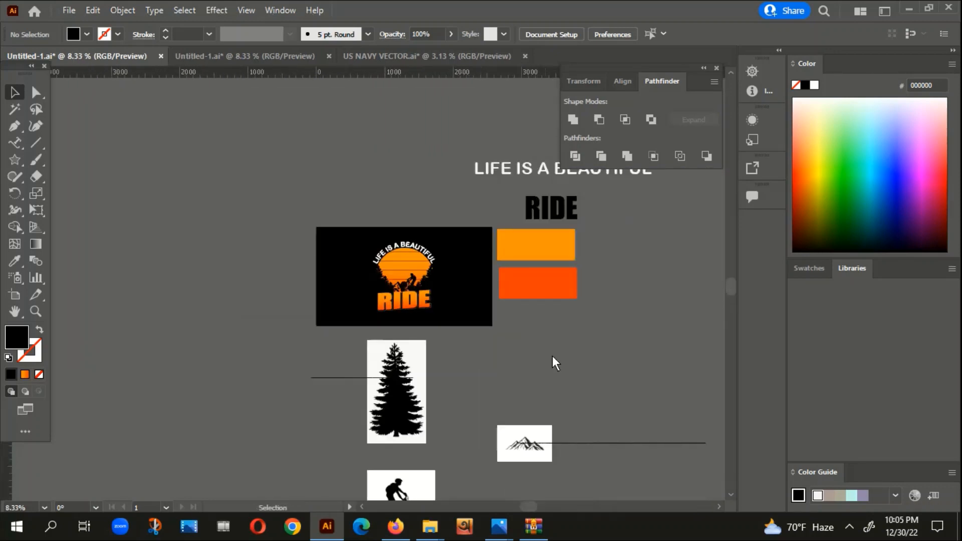
{"action": "left_click_drag", "start_coordinate": [553, 356], "coordinate": [603, 356]}
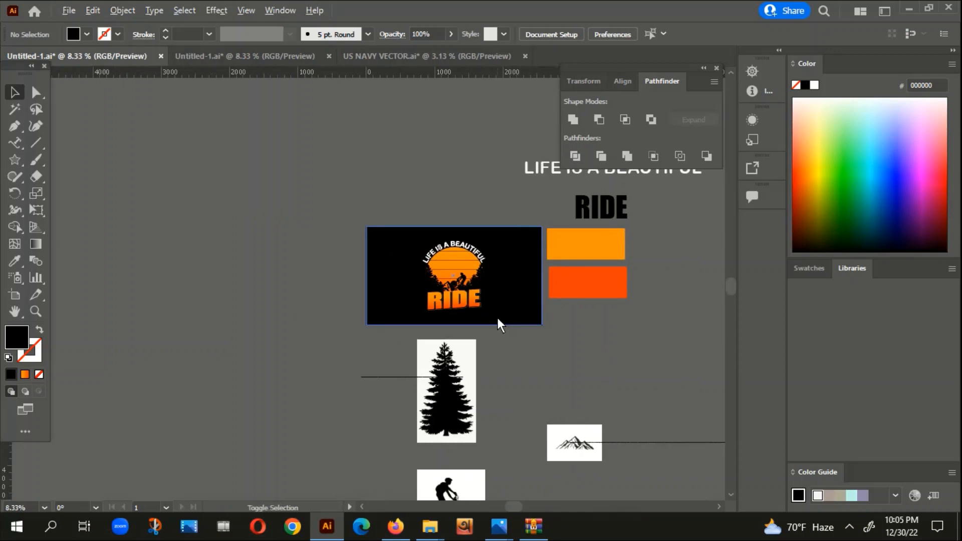
- Move the whole finished design with its black background off the artboard to the empty canvas at its upper left
{"action": "scroll", "coordinate": [516, 332], "scroll_direction": "down", "scroll_amount": 1}
{"action": "mouse_move", "coordinate": [368, 288]}
{"action": "left_mouse_down"}
{"action": "mouse_move", "coordinate": [419, 309]}
{"action": "mouse_move", "coordinate": [357, 284]}
{"action": "mouse_move", "coordinate": [368, 288]}
{"action": "left_mouse_up"}
{"action": "left_click", "coordinate": [323, 222]}
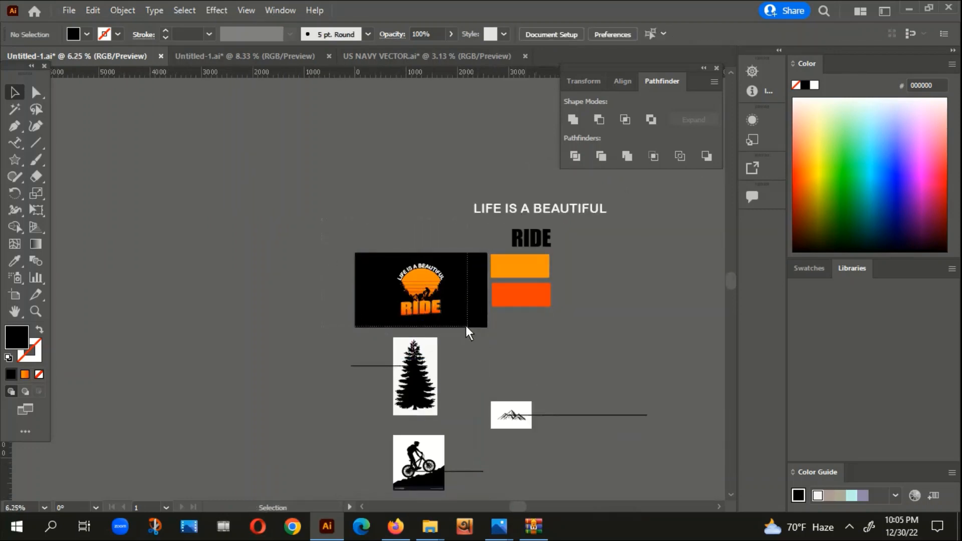
{"action": "left_click_drag", "start_coordinate": [448, 302], "coordinate": [286, 265]}
{"action": "scroll", "coordinate": [375, 321], "scroll_direction": "up", "scroll_amount": 1}
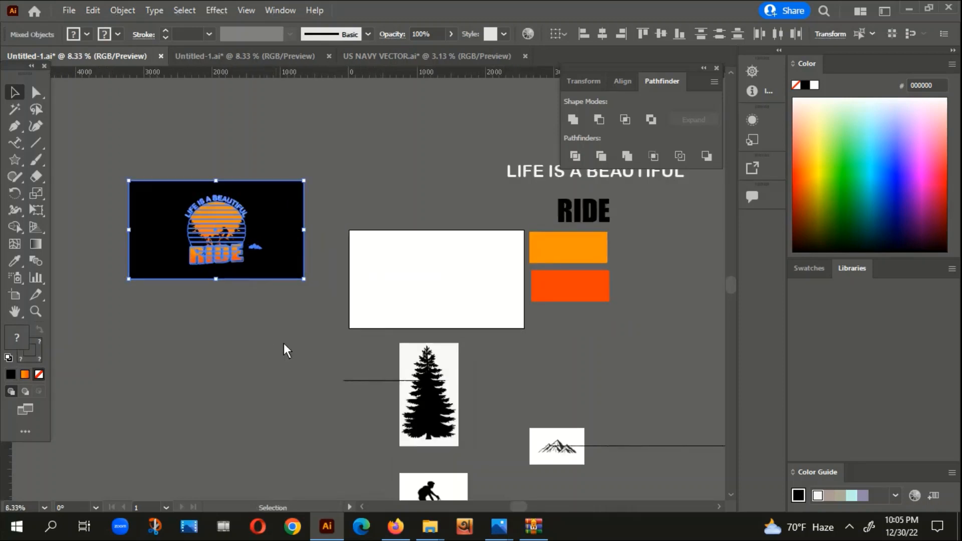
{"action": "left_click", "coordinate": [284, 344]}
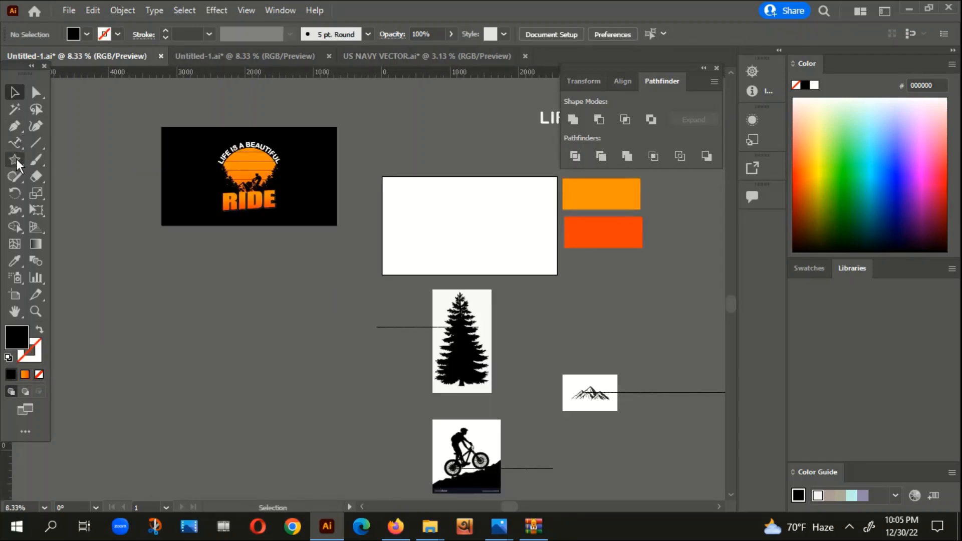
- Draw a black rectangle without a stroke that covers the entire empty artboard
{"action": "left_click_drag", "start_coordinate": [17, 158], "coordinate": [43, 155]}
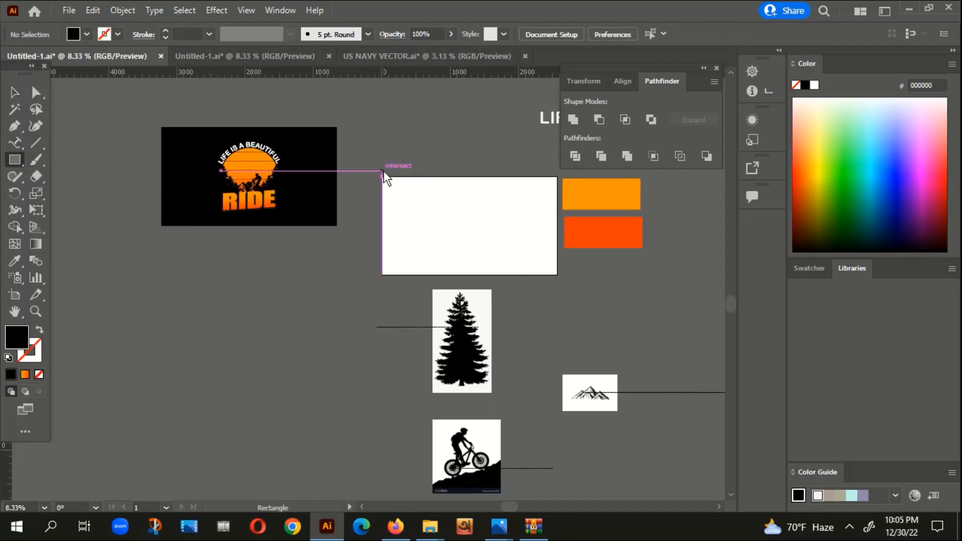
{"action": "left_click_drag", "start_coordinate": [383, 177], "coordinate": [557, 275]}
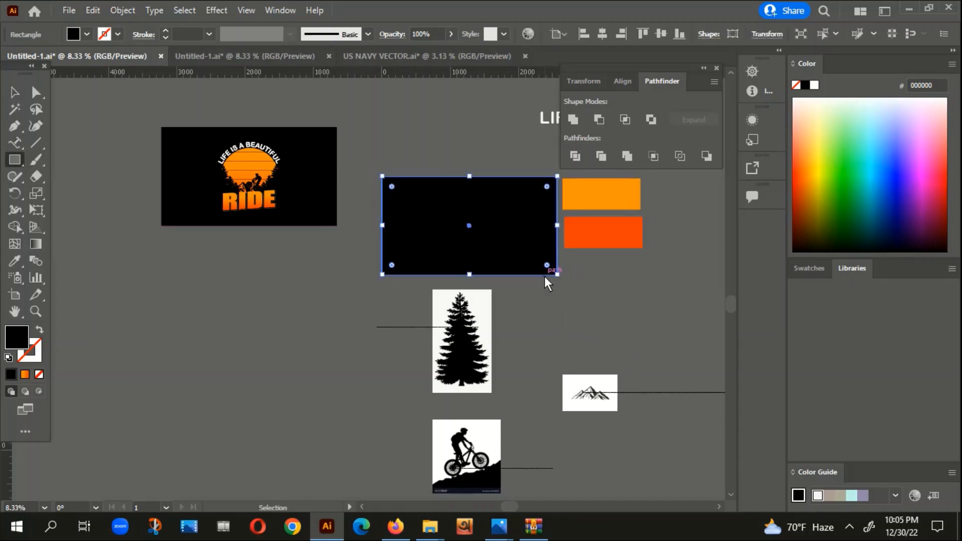
{"action": "left_click", "coordinate": [545, 277], "text": "ctrl"}
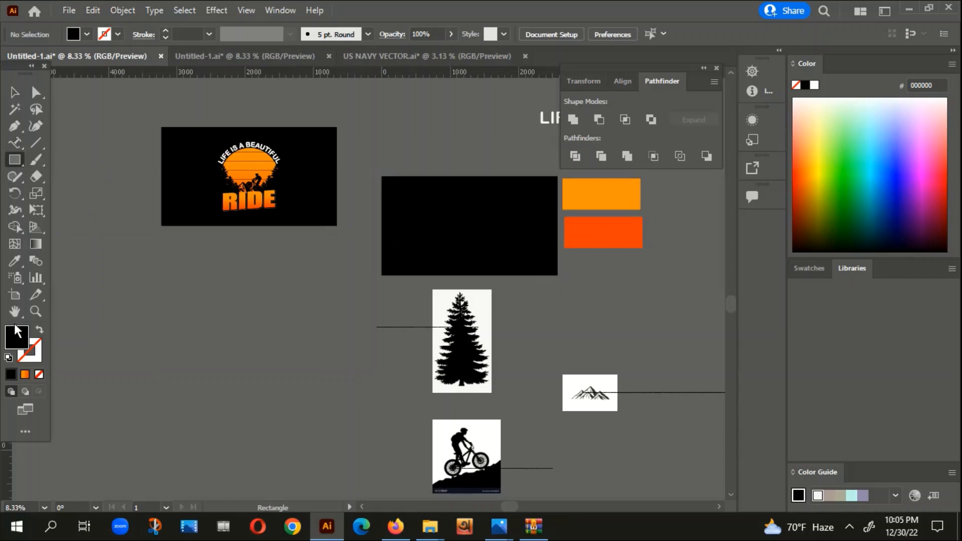
- Draw a circle about 1030 px in diameter from the centre of the black rectangle
{"action": "scroll", "coordinate": [214, 217], "scroll_direction": "down", "scroll_amount": 1}
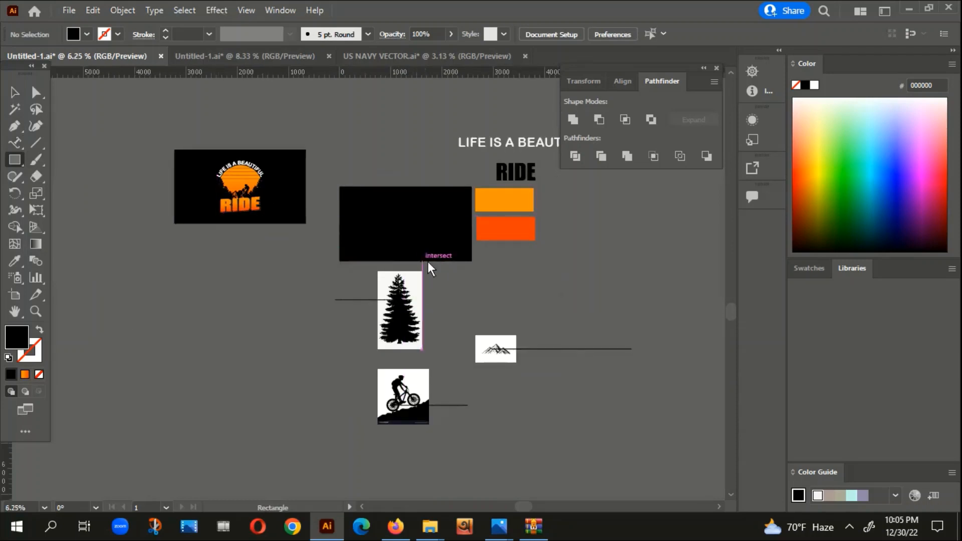
{"action": "right_click", "coordinate": [17, 161]}
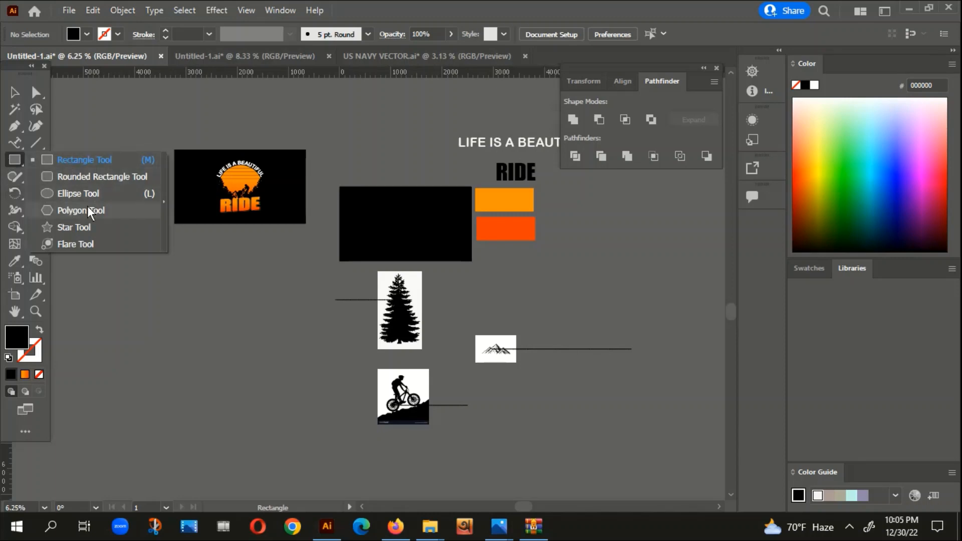
{"action": "left_click", "coordinate": [86, 193]}
{"action": "scroll", "coordinate": [410, 243], "scroll_direction": "up", "scroll_amount": 1}
{"action": "scroll", "coordinate": [412, 248], "scroll_direction": "up", "scroll_amount": 1}
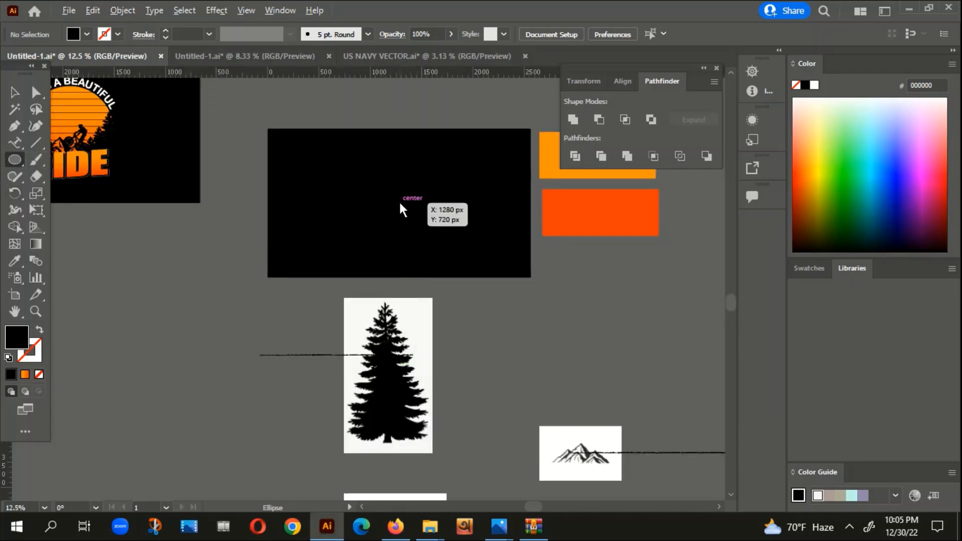
{"action": "left_click_drag", "start_coordinate": [399, 201], "coordinate": [452, 257]}
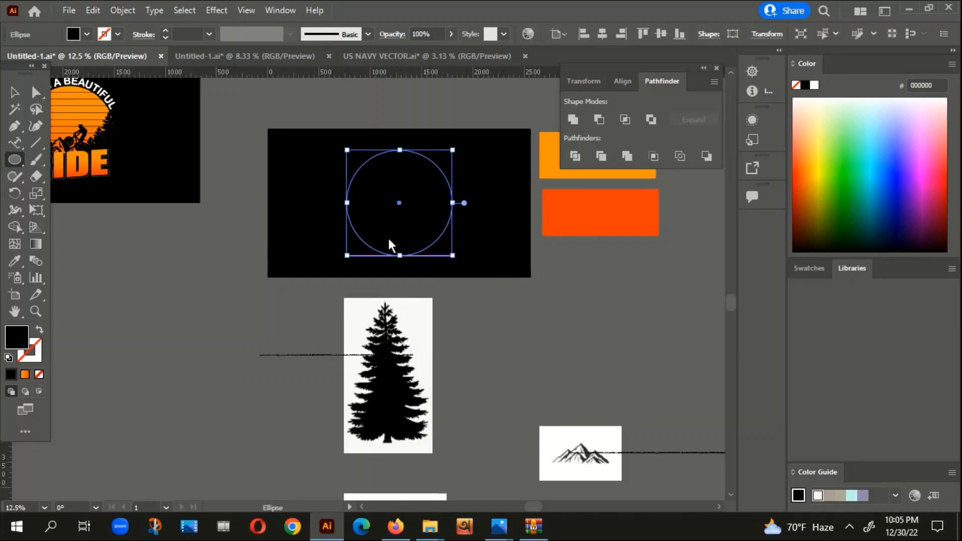
- Fill the circle with the red-orange F92E06 sampled from the lower colour block, and deselect it
{"action": "scroll", "coordinate": [379, 230], "scroll_direction": "down", "scroll_amount": 1}
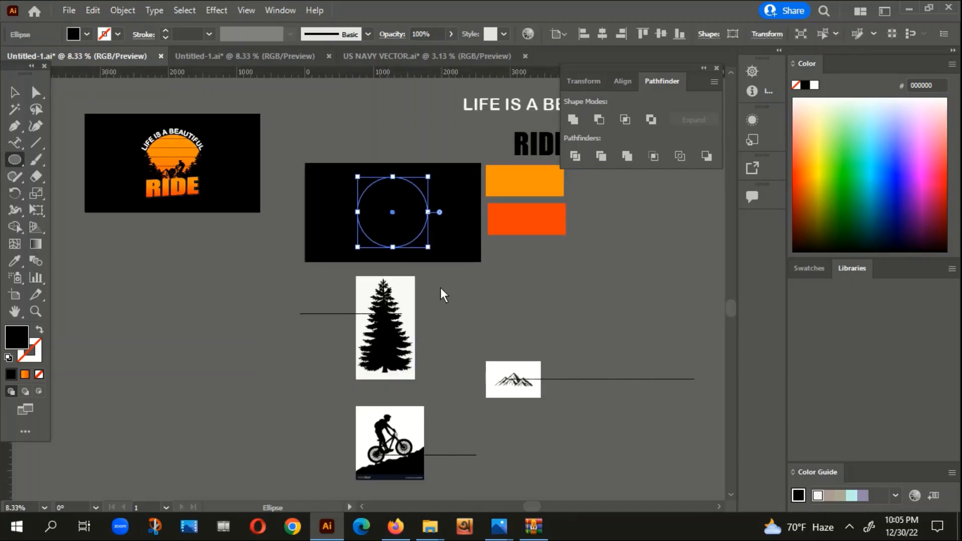
{"action": "key", "text": "i"}
{"action": "left_click", "coordinate": [524, 217]}
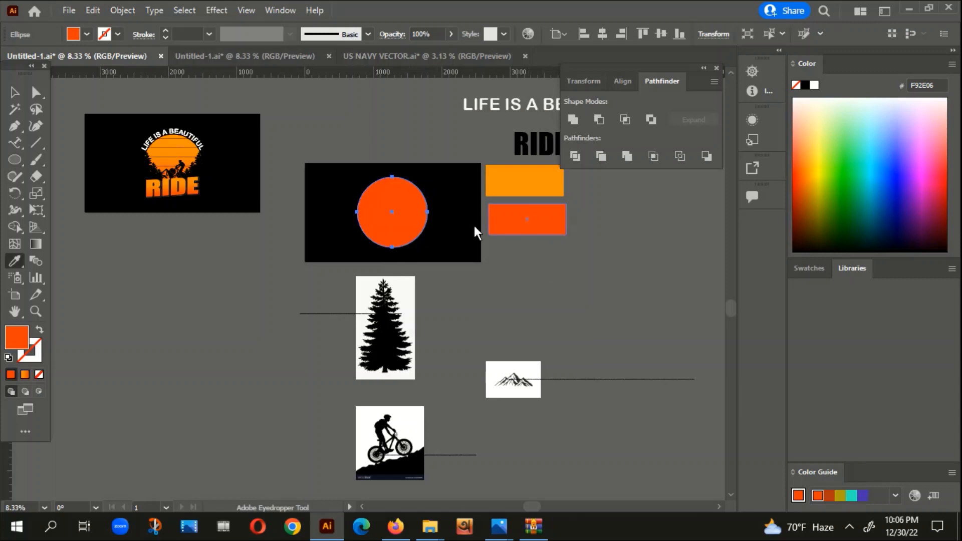
{"action": "left_click", "coordinate": [14, 92]}
{"action": "left_click", "coordinate": [289, 253]}
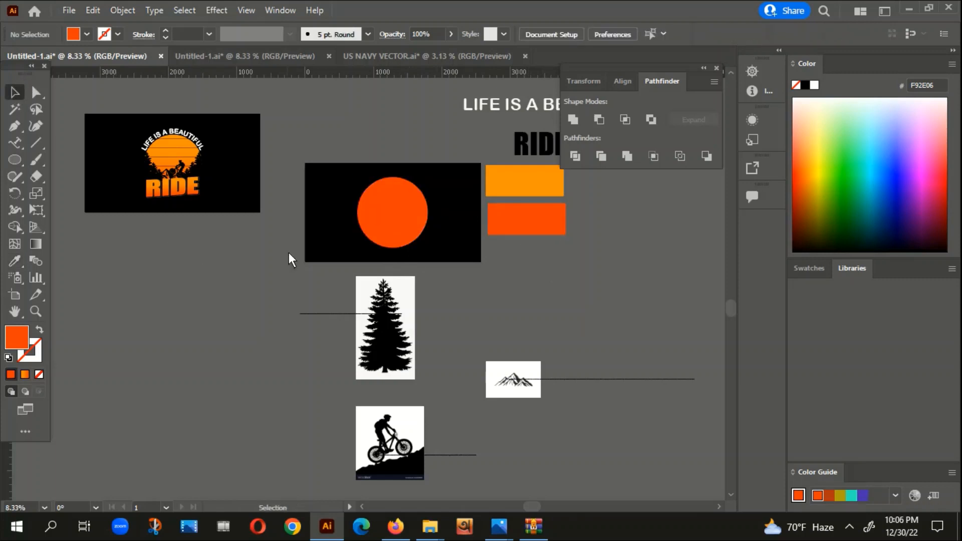
- Compare the new circle on the artboard with the striped sun in the finished design
{"action": "left_click", "coordinate": [385, 229]}
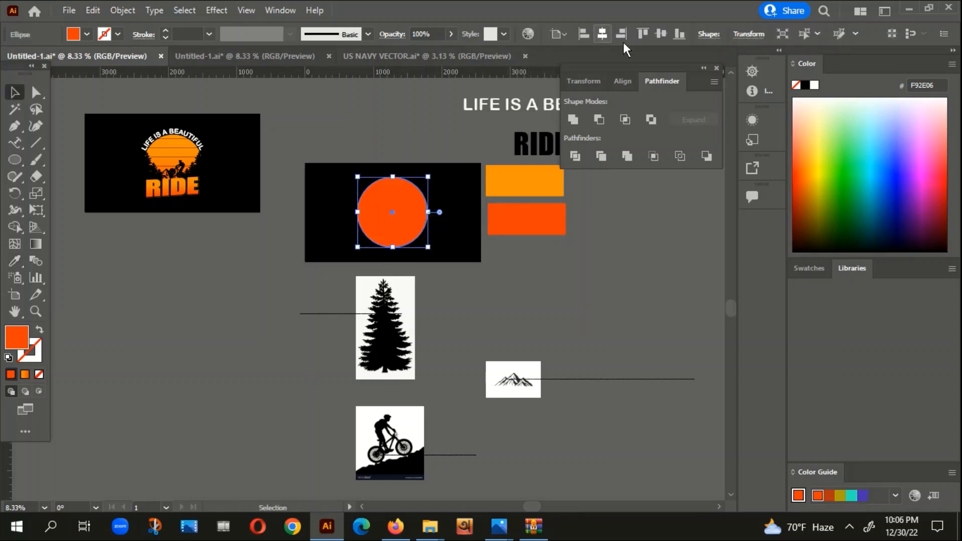
{"action": "left_click", "coordinate": [477, 211]}
{"action": "scroll", "coordinate": [403, 233], "scroll_direction": "up", "scroll_amount": 2}
{"action": "scroll", "coordinate": [426, 219], "scroll_direction": "down", "scroll_amount": 2}
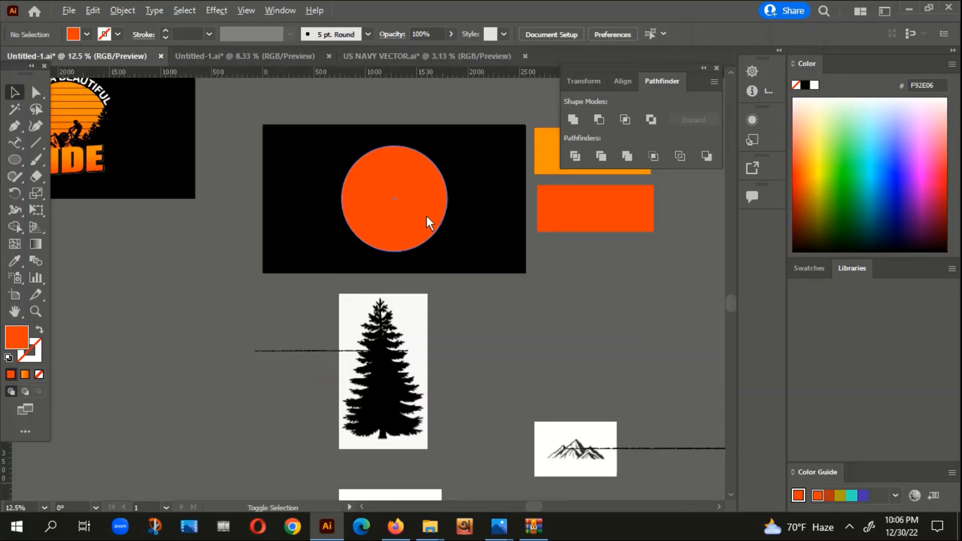
{"action": "scroll", "coordinate": [152, 173], "scroll_direction": "up", "scroll_amount": 4}
{"action": "scroll", "coordinate": [151, 159], "scroll_direction": "up", "scroll_amount": 1}
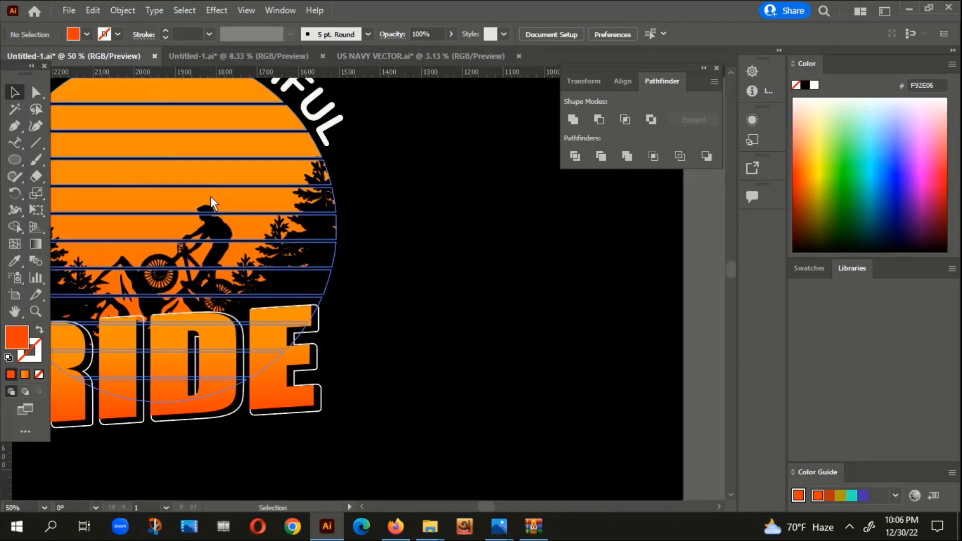
{"action": "scroll", "coordinate": [193, 191], "scroll_direction": "down", "scroll_amount": 5}
{"action": "left_click_drag", "start_coordinate": [299, 211], "coordinate": [156, 127]}
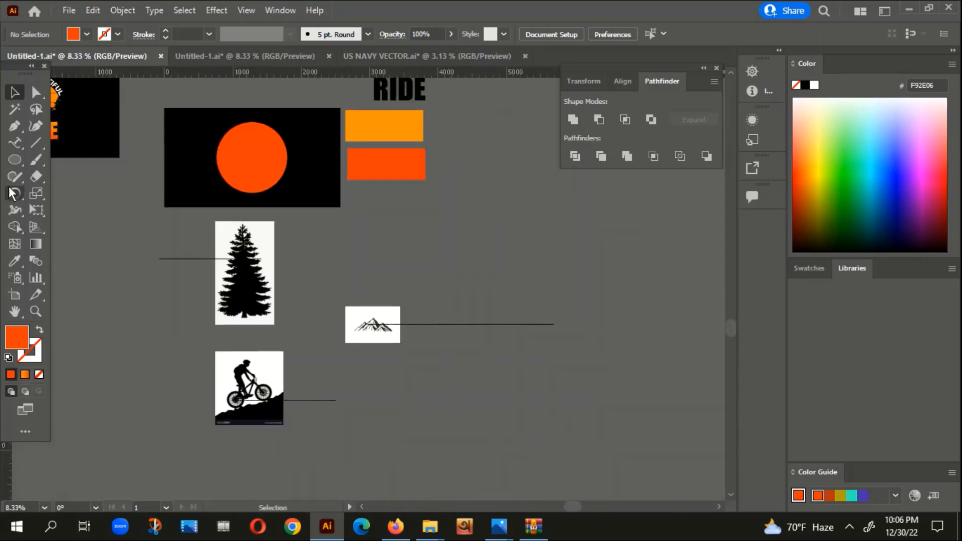
- Draw a horizontal line across the top of the red-orange circle, wider than the circle, with a 20 pt black stroke
{"action": "left_click", "coordinate": [31, 144]}
{"action": "scroll", "coordinate": [202, 127], "scroll_direction": "up", "scroll_amount": 1}
{"action": "scroll", "coordinate": [203, 127], "scroll_direction": "up", "scroll_amount": 1}
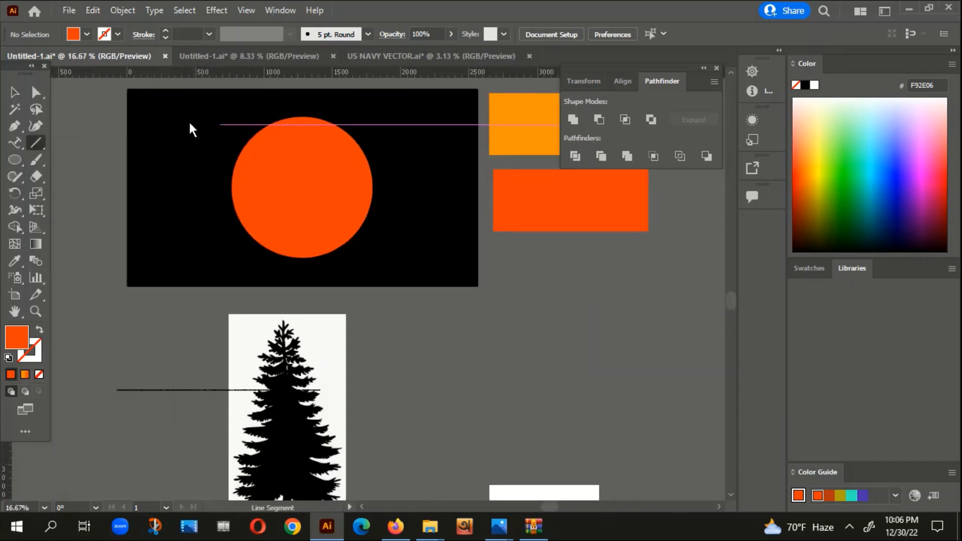
{"action": "left_click_drag", "start_coordinate": [148, 124], "coordinate": [438, 150]}
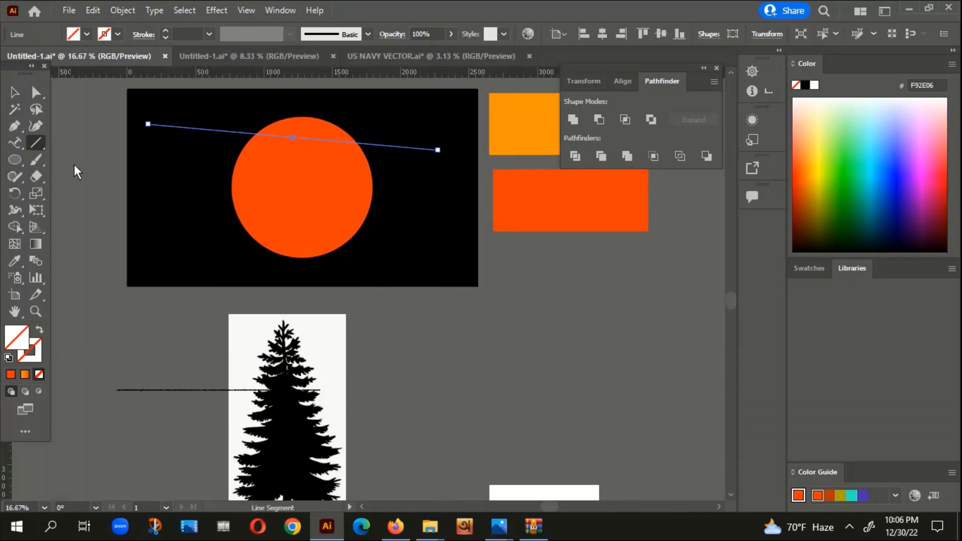
{"action": "key", "text": "Delete"}
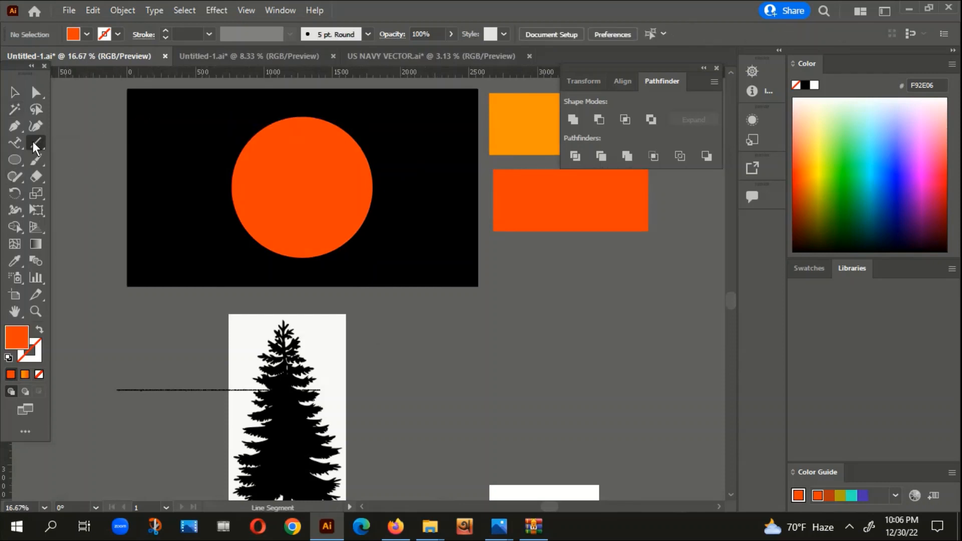
{"action": "left_click_drag", "start_coordinate": [146, 120], "coordinate": [450, 137]}
{"action": "left_click", "coordinate": [164, 30]}
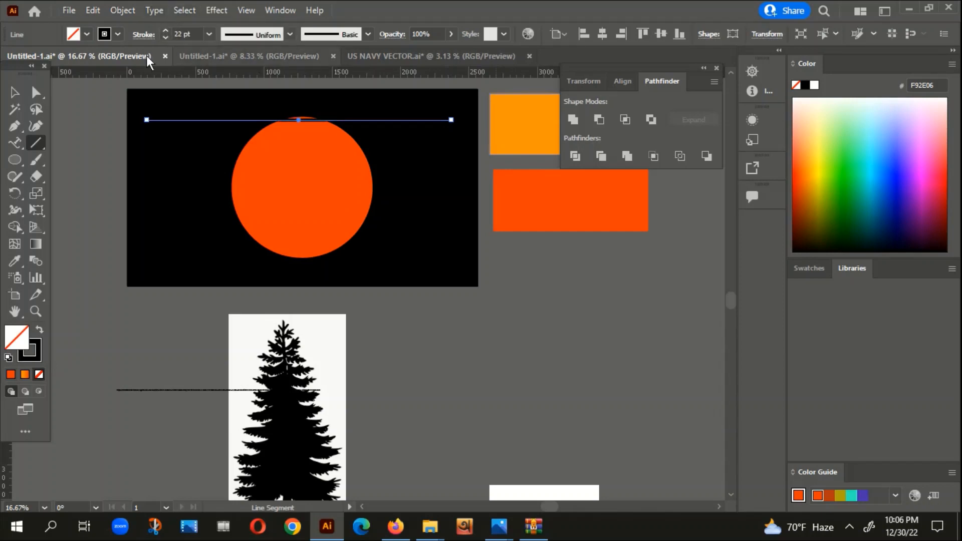
{"action": "left_click", "coordinate": [167, 37]}
- Shift the line slightly up to the circle's top edge and set its stroke colour to F5F5FC
{"action": "left_click", "coordinate": [14, 91]}
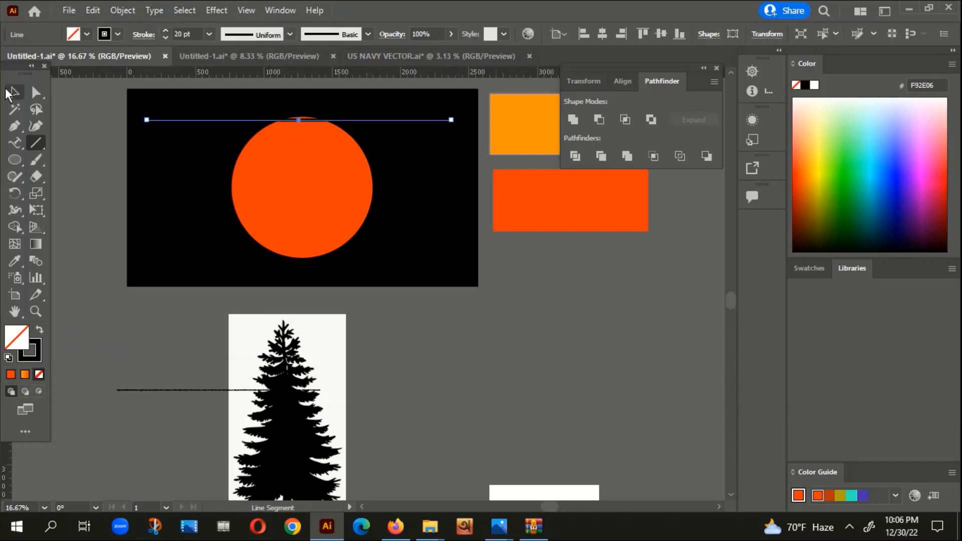
{"action": "left_click", "coordinate": [117, 158]}
{"action": "left_click_drag", "start_coordinate": [333, 122], "coordinate": [332, 115]}
{"action": "double_click", "coordinate": [33, 351]}
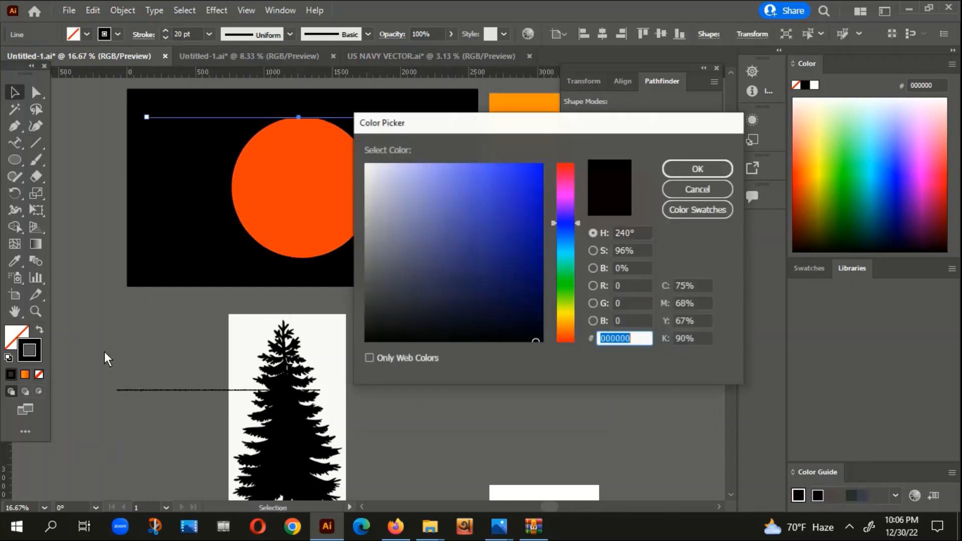
{"action": "left_click", "coordinate": [371, 164]}
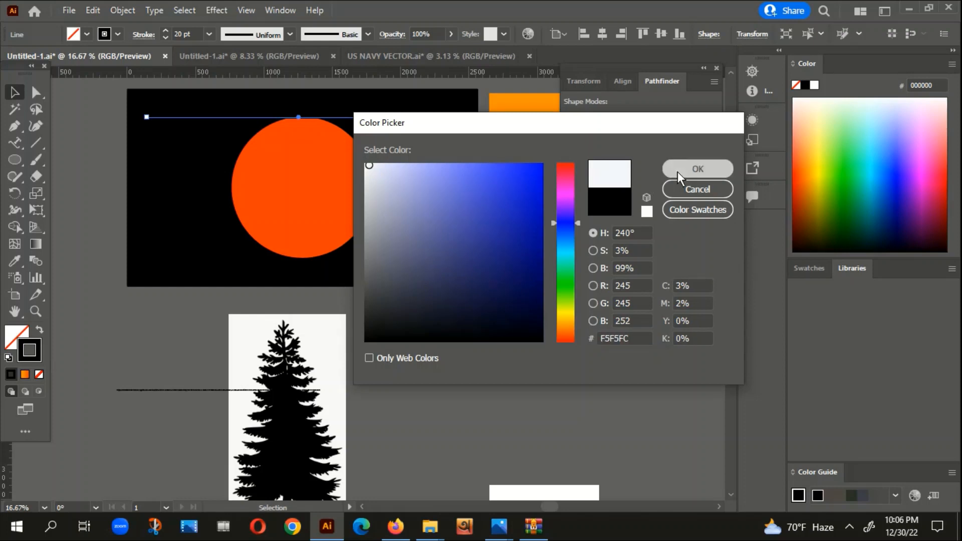
{"action": "left_click", "coordinate": [678, 171]}
- Rest the white line on the circle's top edge and place a copy of it just below the circle's bottom edge
{"action": "scroll", "coordinate": [301, 112], "scroll_direction": "up", "scroll_amount": 4}
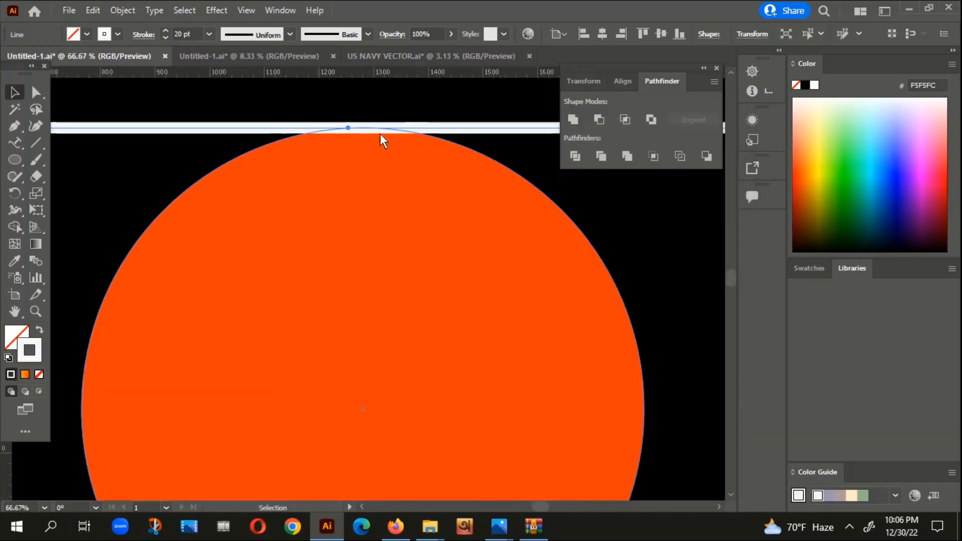
{"action": "left_click_drag", "start_coordinate": [378, 125], "coordinate": [385, 268]}
{"action": "scroll", "coordinate": [385, 119], "scroll_direction": "down", "scroll_amount": 4}
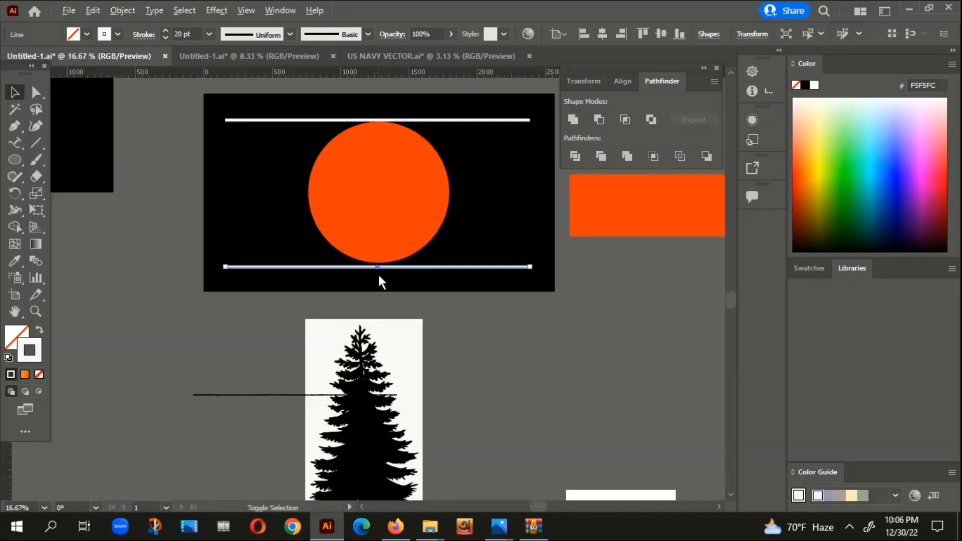
{"action": "scroll", "coordinate": [377, 273], "scroll_direction": "up", "scroll_amount": 5}
{"action": "left_click_drag", "start_coordinate": [394, 234], "coordinate": [392, 222]}
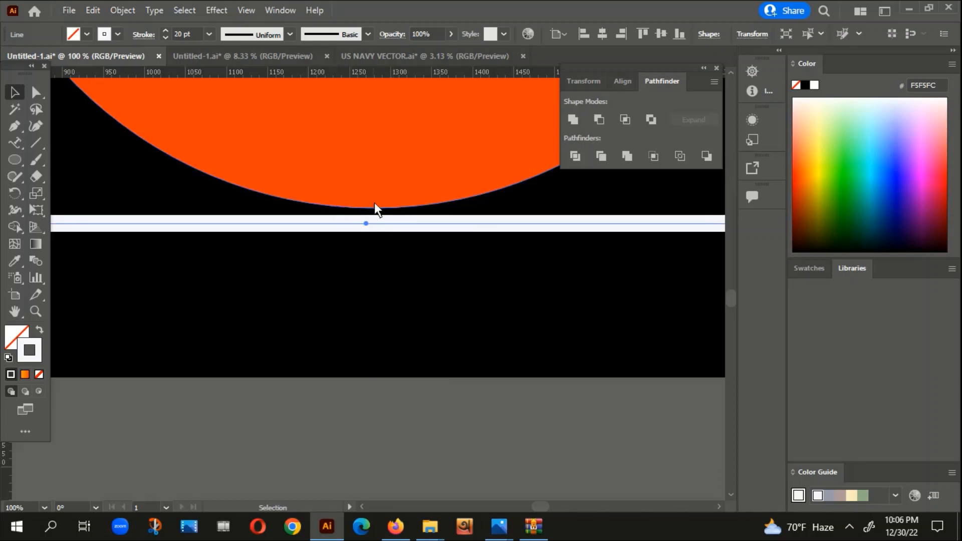
- Move the lower white line up until it touches the bottom edge of the red-orange circle
{"action": "scroll", "coordinate": [375, 203], "scroll_direction": "down", "scroll_amount": 5}
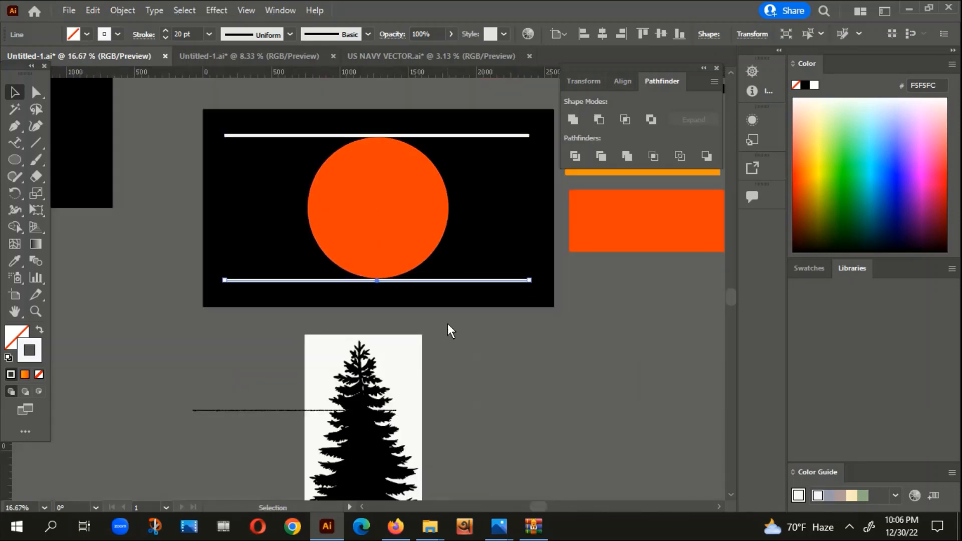
{"action": "left_click_drag", "start_coordinate": [469, 124], "coordinate": [485, 299]}
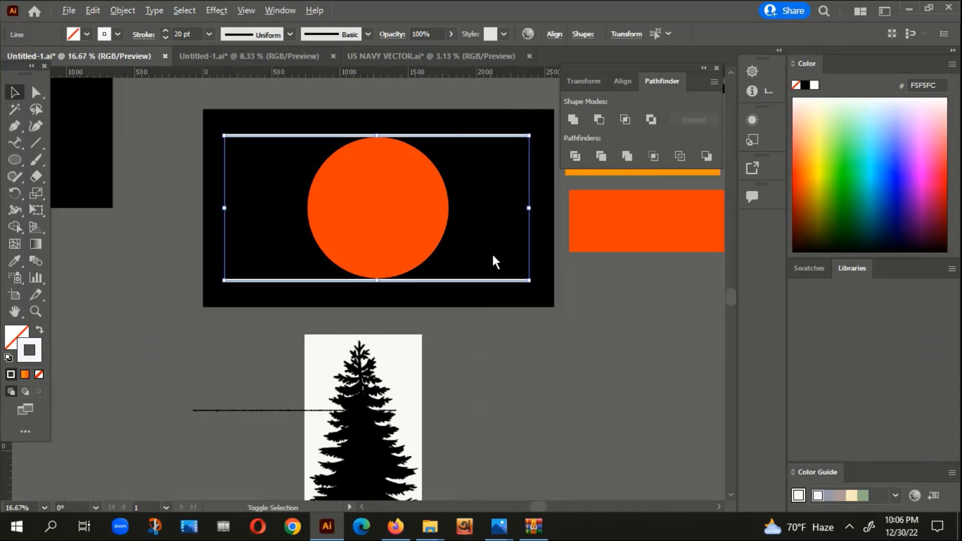
{"action": "scroll", "coordinate": [493, 260], "scroll_direction": "up", "scroll_amount": 1}
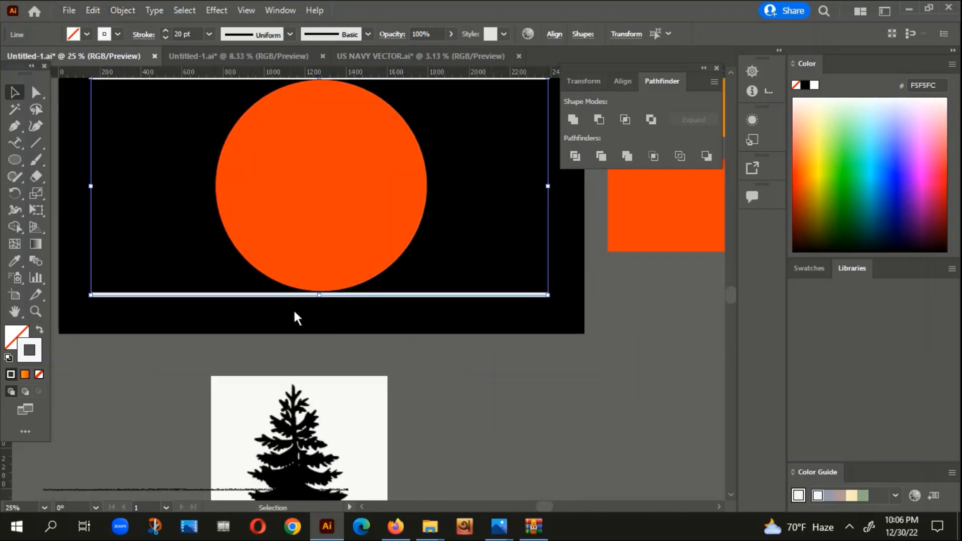
{"action": "scroll", "coordinate": [331, 305], "scroll_direction": "up", "scroll_amount": 5}
{"action": "left_click", "coordinate": [324, 301]}
{"action": "scroll", "coordinate": [330, 301], "scroll_direction": "up", "scroll_amount": 5}
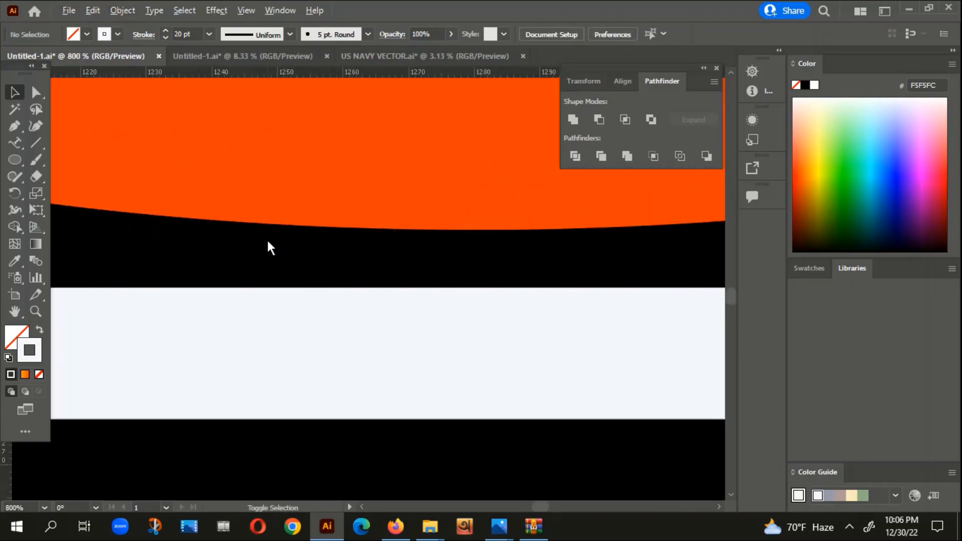
{"action": "left_click_drag", "start_coordinate": [404, 359], "coordinate": [408, 316]}
{"action": "scroll", "coordinate": [409, 329], "scroll_direction": "down", "scroll_amount": 7}
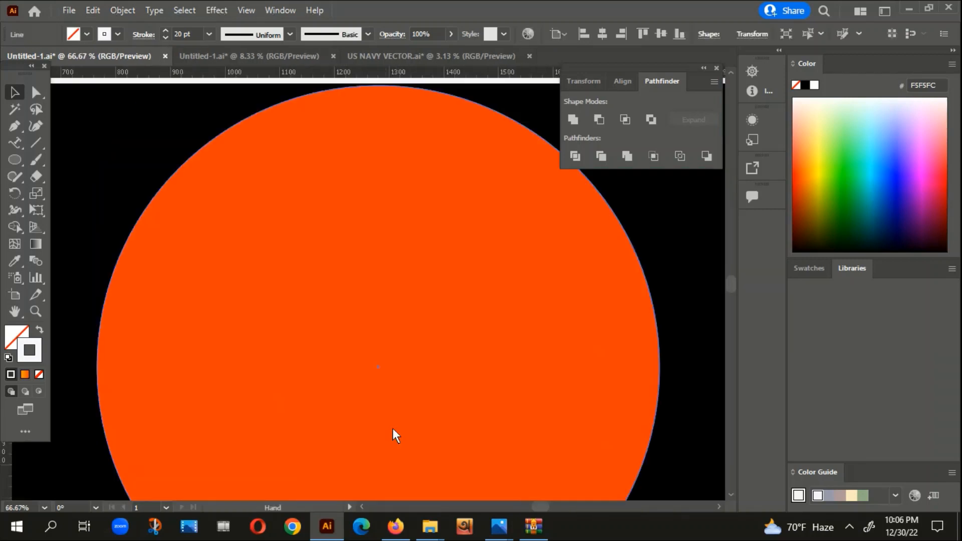
- Nudge the upper white line slightly down toward the circle's top edge
{"action": "scroll", "coordinate": [404, 273], "scroll_direction": "up", "scroll_amount": 6}
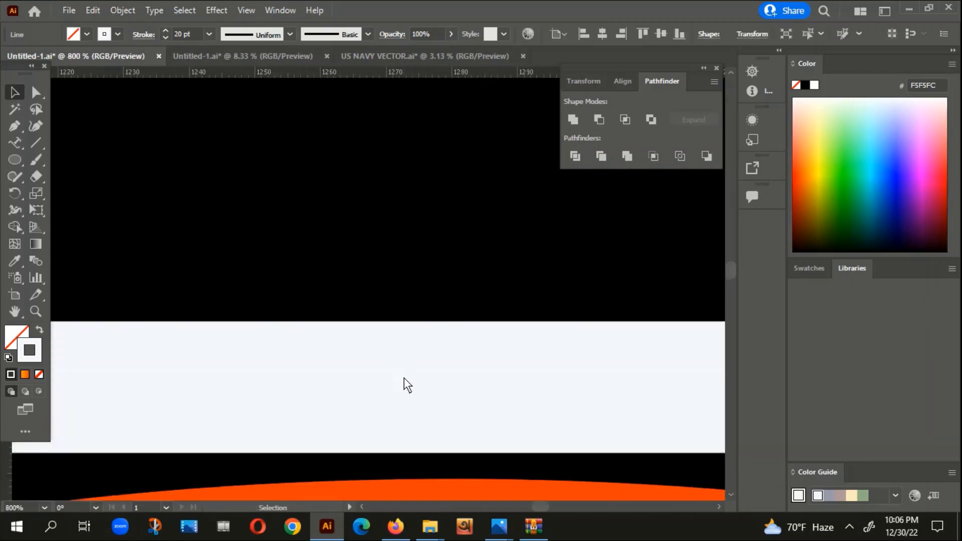
{"action": "left_click_drag", "start_coordinate": [405, 386], "coordinate": [406, 392]}
{"action": "scroll", "coordinate": [391, 330], "scroll_direction": "down", "scroll_amount": 10}
- Select both white lines and set their blend options to Specified Steps with 12 steps
{"action": "left_click", "coordinate": [500, 374]}
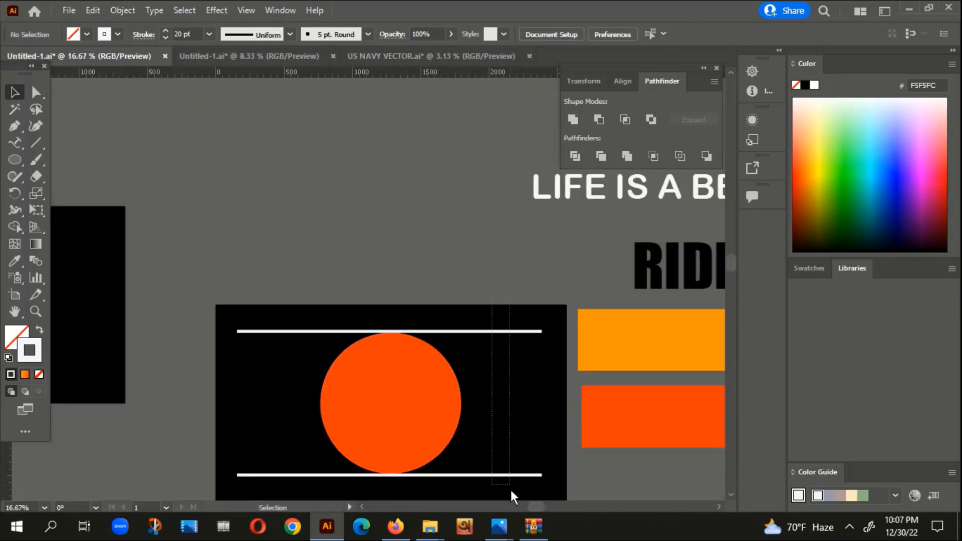
{"action": "left_click_drag", "start_coordinate": [510, 491], "coordinate": [511, 489]}
{"action": "left_click", "coordinate": [127, 14]}
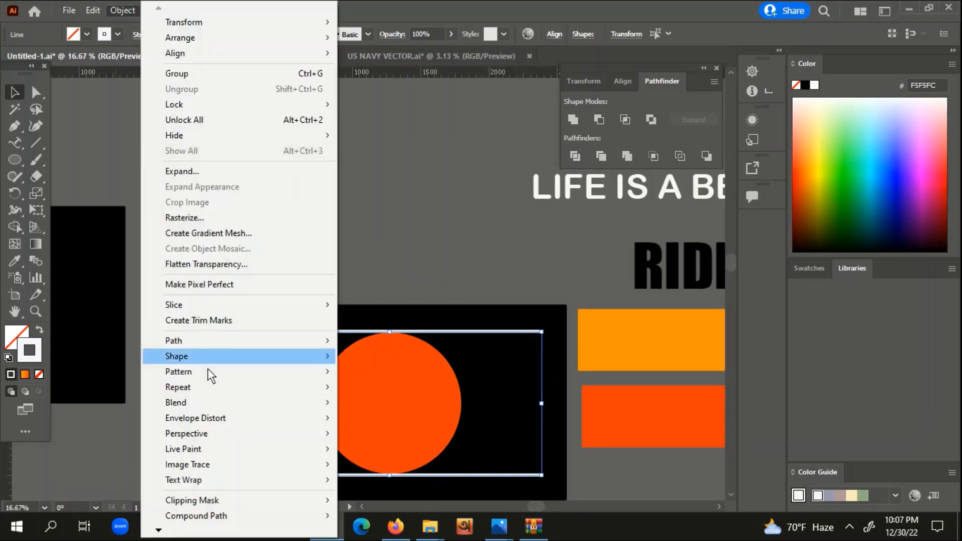
{"action": "mouse_move", "coordinate": [182, 401]}
{"action": "left_click", "coordinate": [390, 440]}
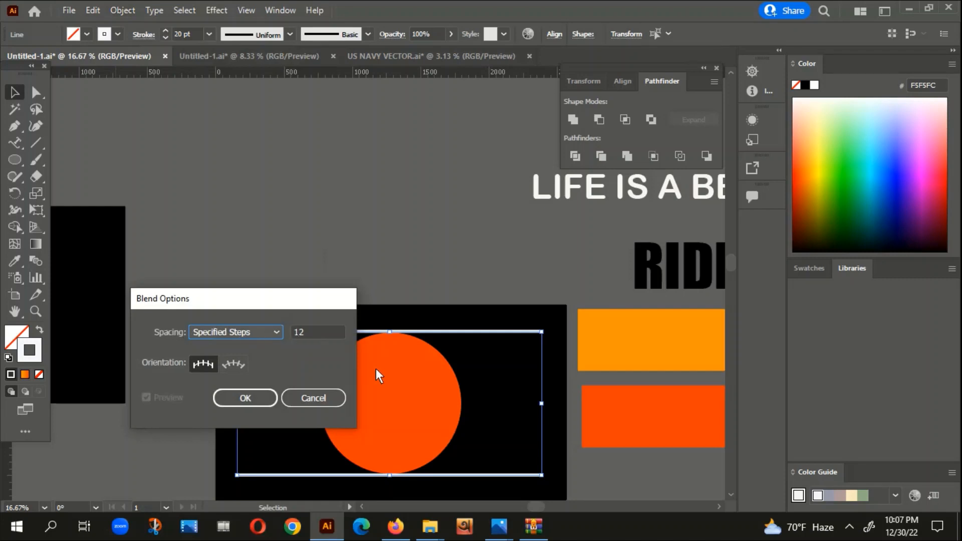
{"action": "left_click", "coordinate": [241, 397]}
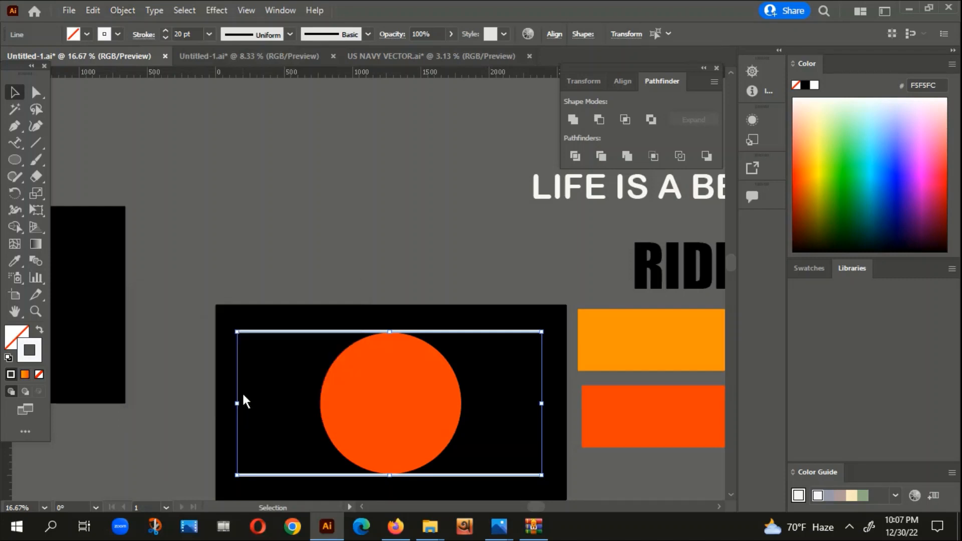
- Make a blend between the two white lines so that stripes cover the circle
{"action": "left_click", "coordinate": [123, 10]}
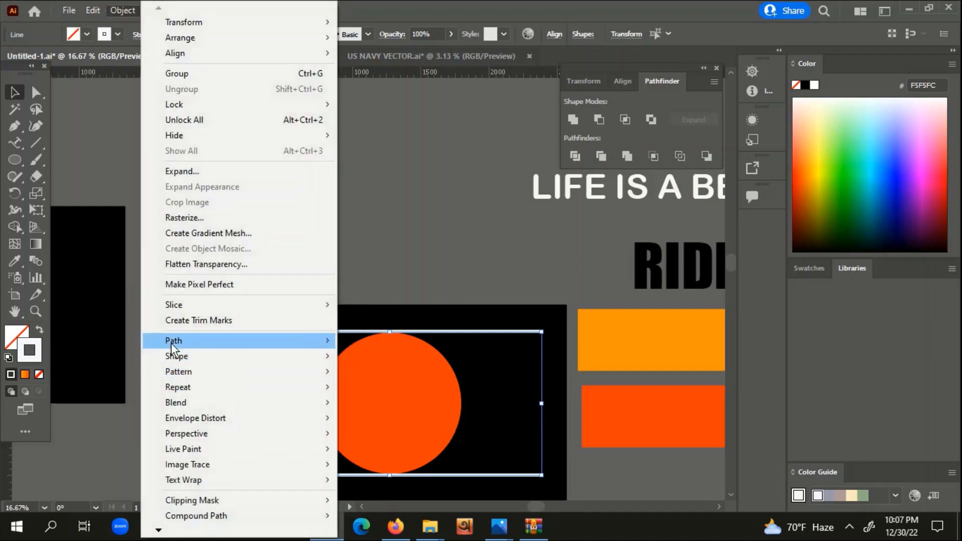
{"action": "mouse_move", "coordinate": [168, 399]}
{"action": "left_click", "coordinate": [373, 404]}
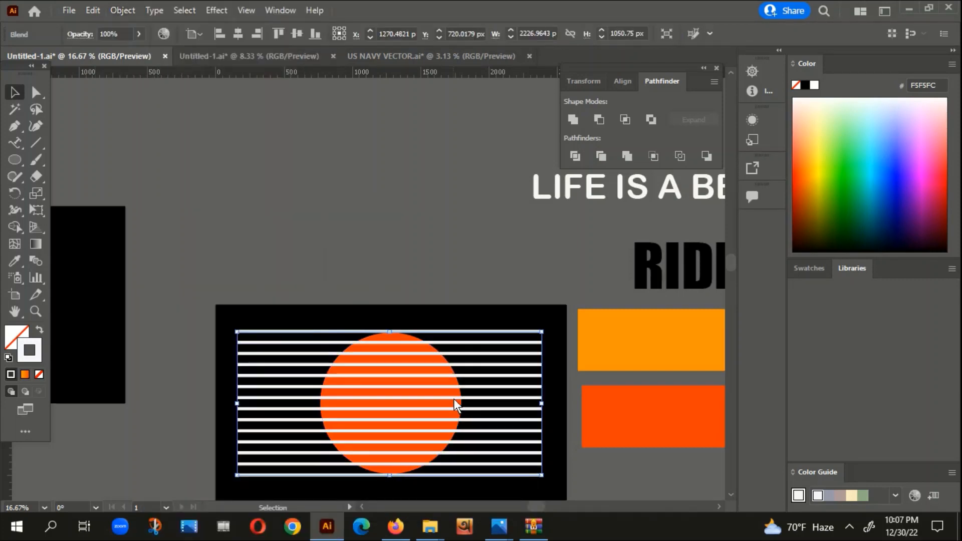
- Change the blended lines' stroke colour to near-black 000002
{"action": "scroll", "coordinate": [492, 323], "scroll_direction": "down", "scroll_amount": 5}
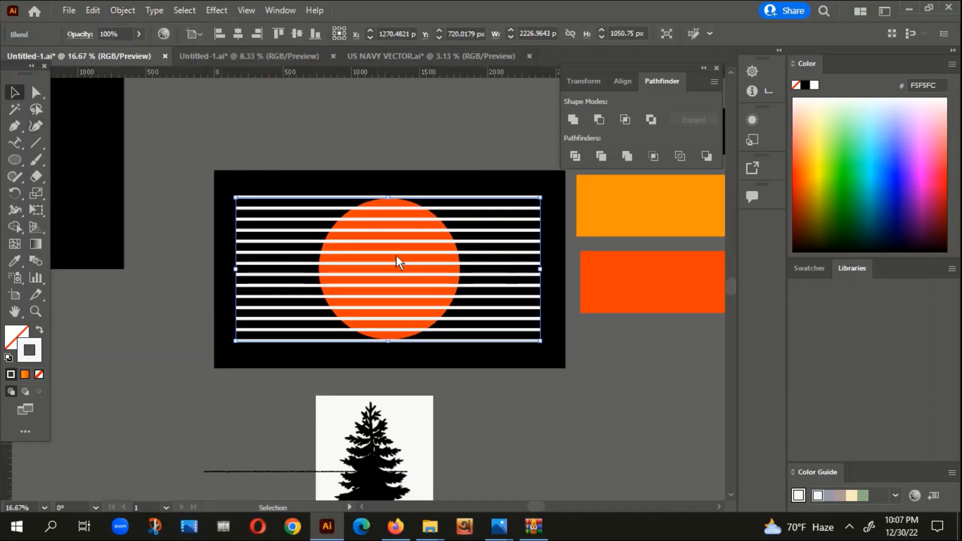
{"action": "double_click", "coordinate": [33, 356]}
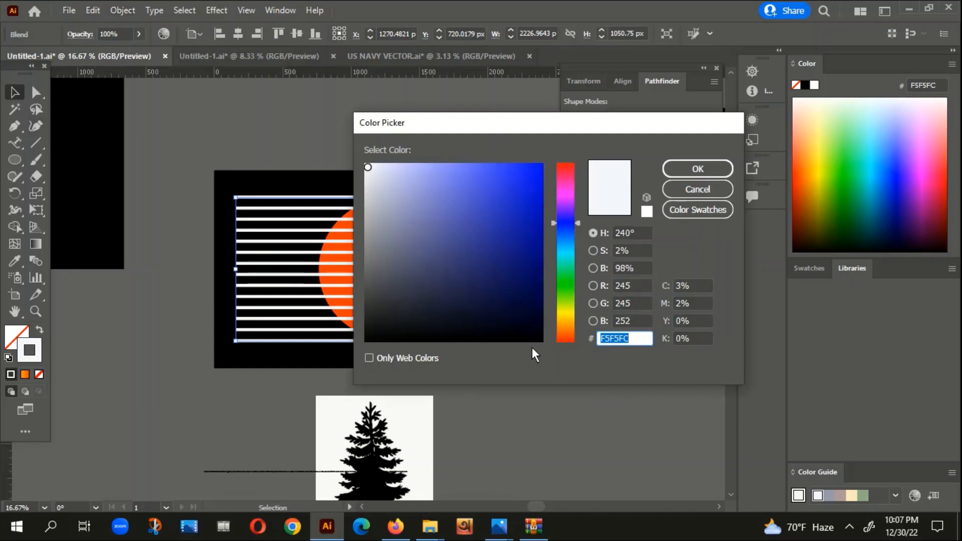
{"action": "left_click", "coordinate": [543, 341]}
{"action": "left_click", "coordinate": [687, 166]}
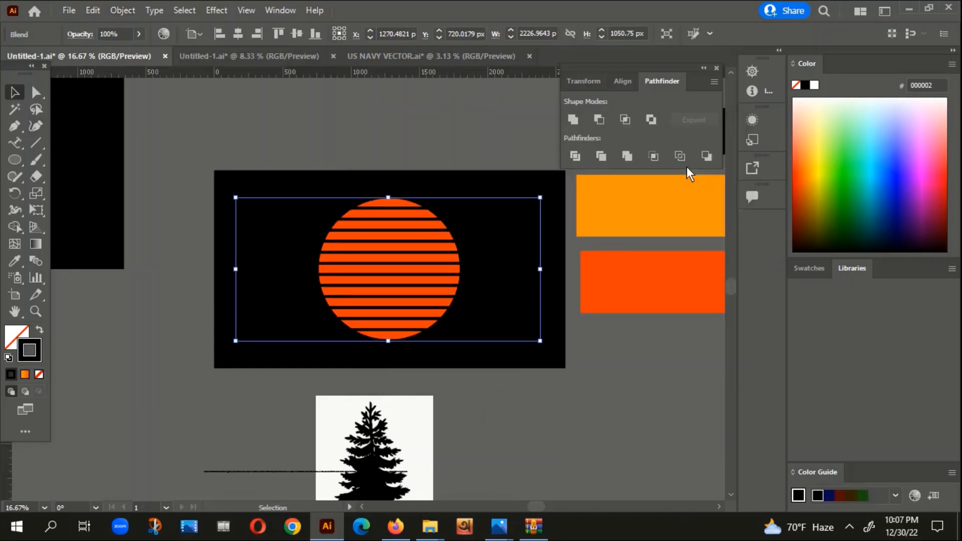
{"action": "scroll", "coordinate": [359, 292], "scroll_direction": "up", "scroll_amount": 6}
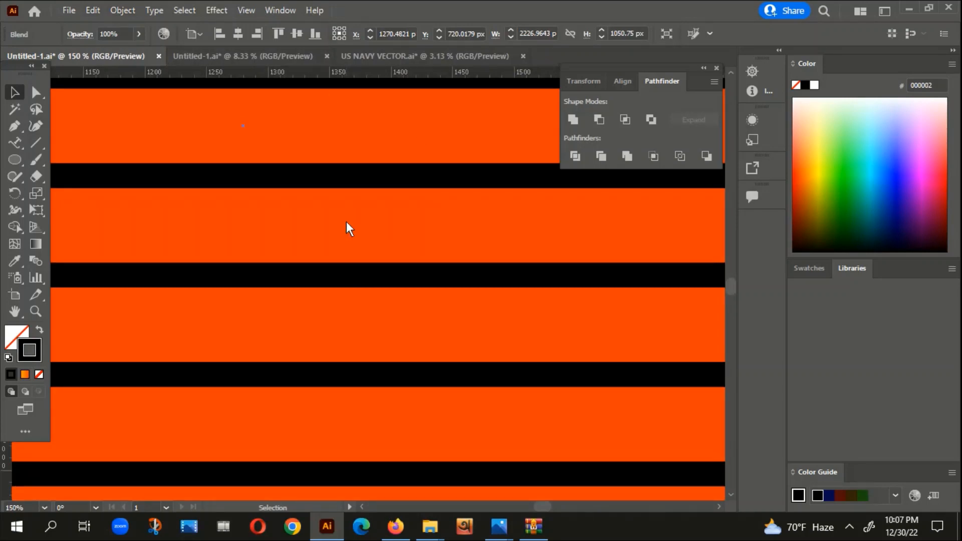
{"action": "scroll", "coordinate": [347, 222], "scroll_direction": "down", "scroll_amount": 6}
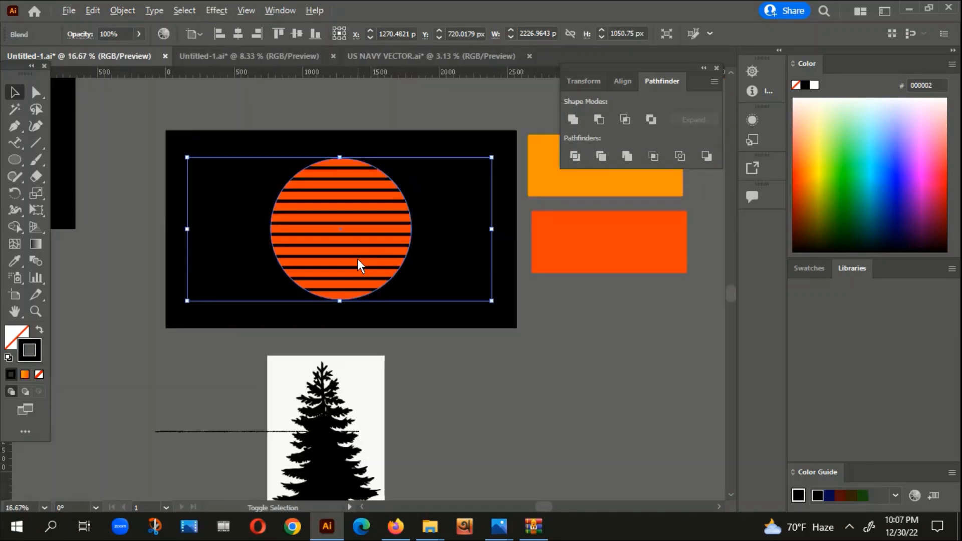
- Expand the stripe blend with Object, Fill and Stroke included, and deselect it
{"action": "left_click", "coordinate": [123, 10]}
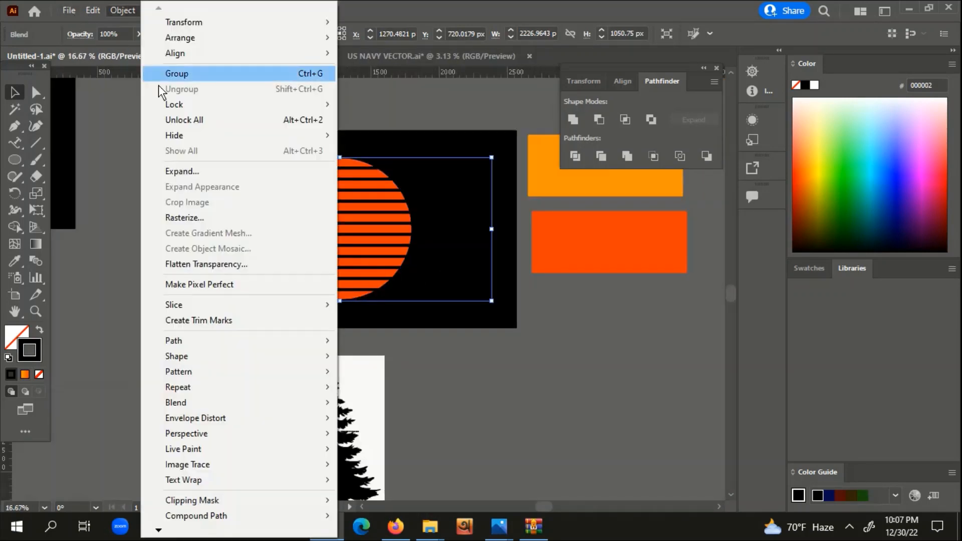
{"action": "left_click", "coordinate": [185, 168]}
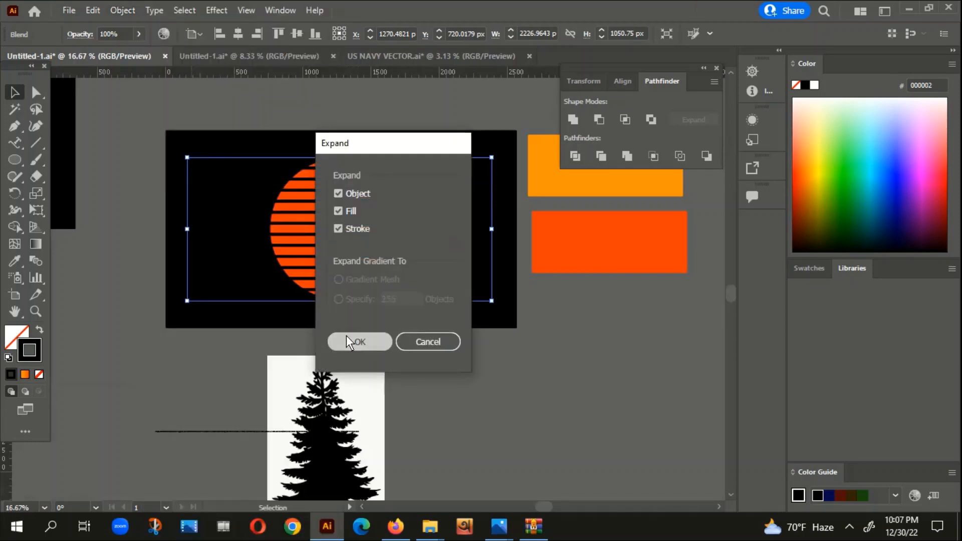
{"action": "left_click", "coordinate": [348, 337]}
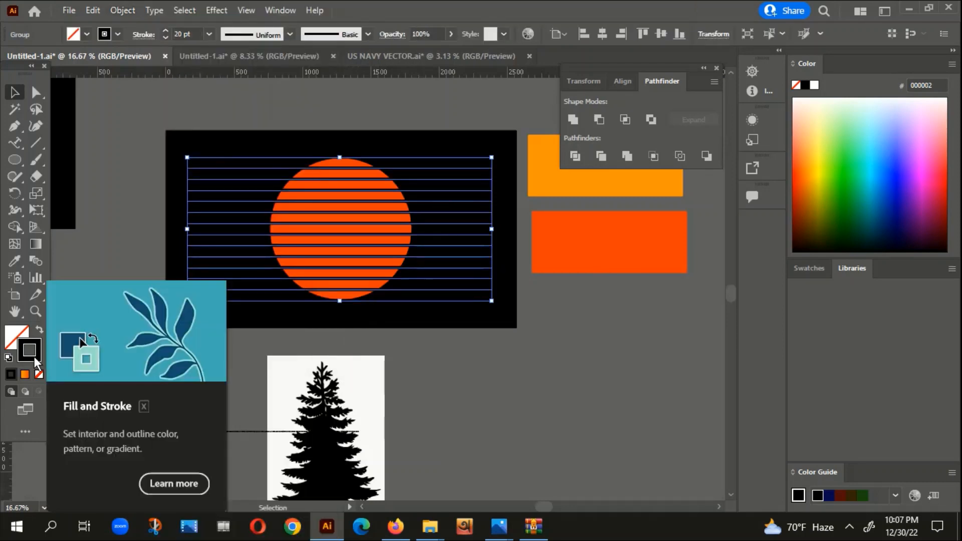
{"action": "left_click", "coordinate": [123, 10]}
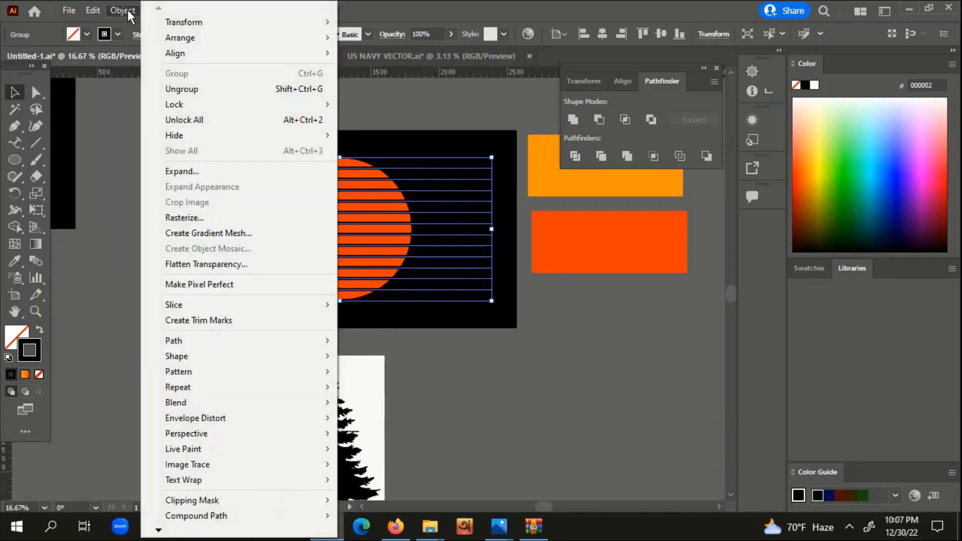
{"action": "left_click", "coordinate": [400, 89]}
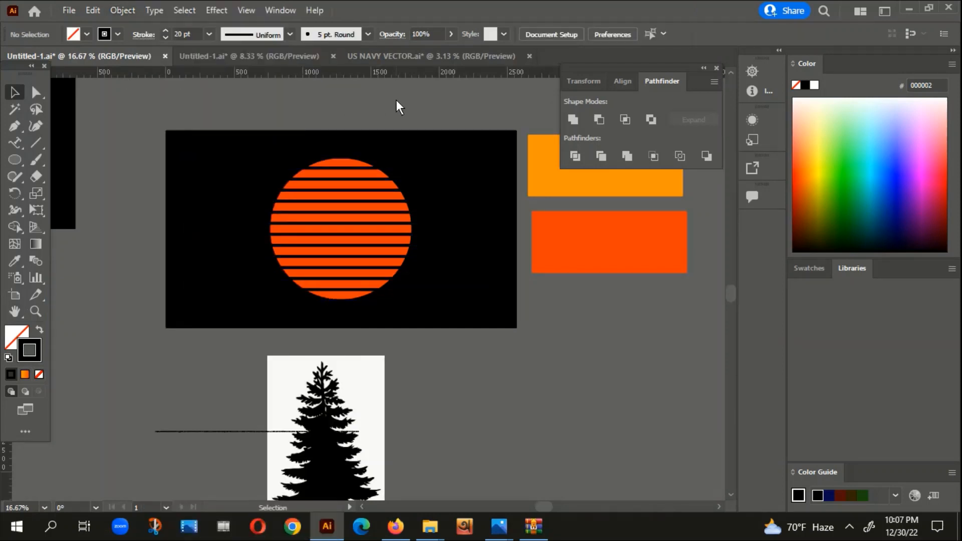
- Try different stroke weights on the expanded stripe group, ending at 7 pt
{"action": "left_click", "coordinate": [166, 38]}
{"action": "left_click", "coordinate": [165, 38]}
{"action": "left_click", "coordinate": [166, 38]}
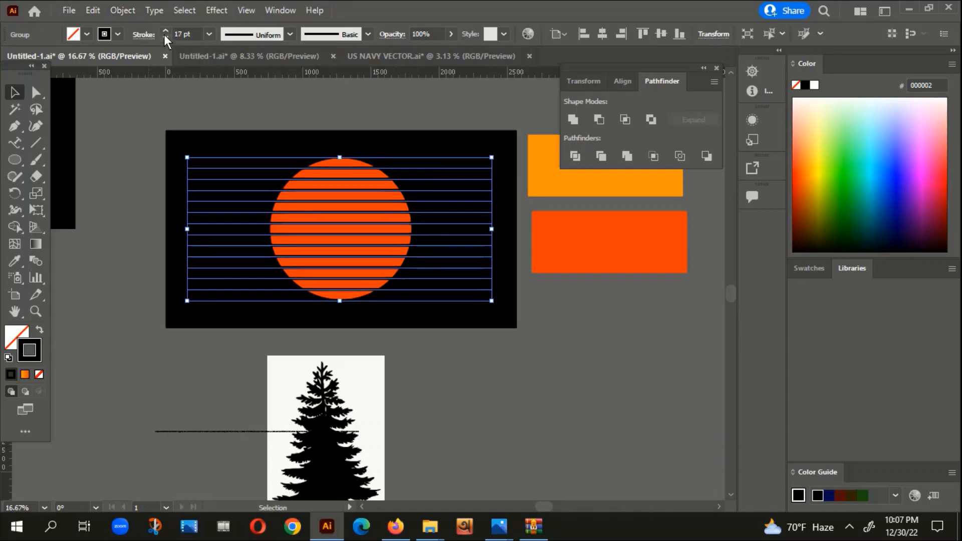
{"action": "left_click", "coordinate": [164, 31]}
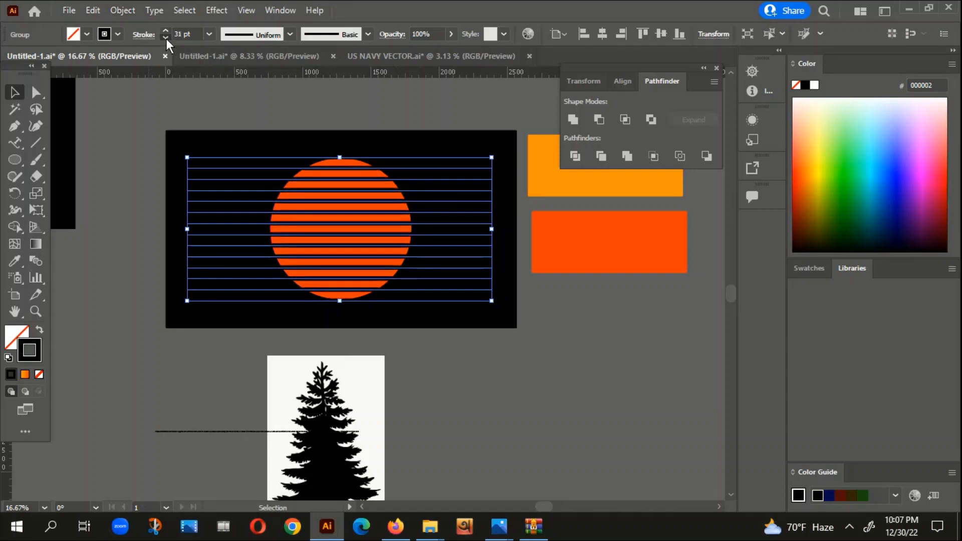
{"action": "left_click", "coordinate": [165, 38]}
{"action": "left_click", "coordinate": [165, 38]}
{"action": "left_click", "coordinate": [165, 38]}
{"action": "left_click", "coordinate": [165, 38]}
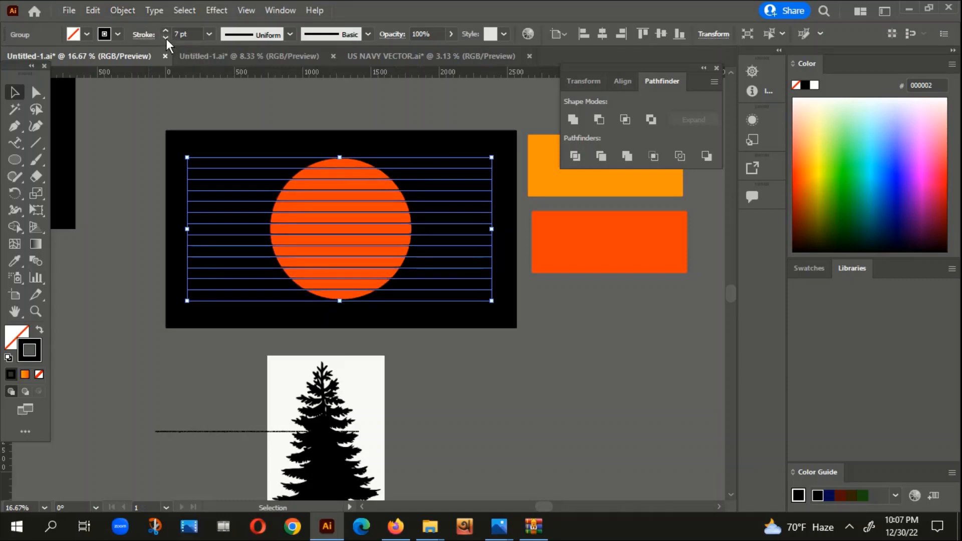
- Raise the stripe group's stroke weight to 14 pt, reduce it to 12 pt, and deselect the group
{"action": "scroll", "coordinate": [265, 209], "scroll_direction": "up", "scroll_amount": 1}
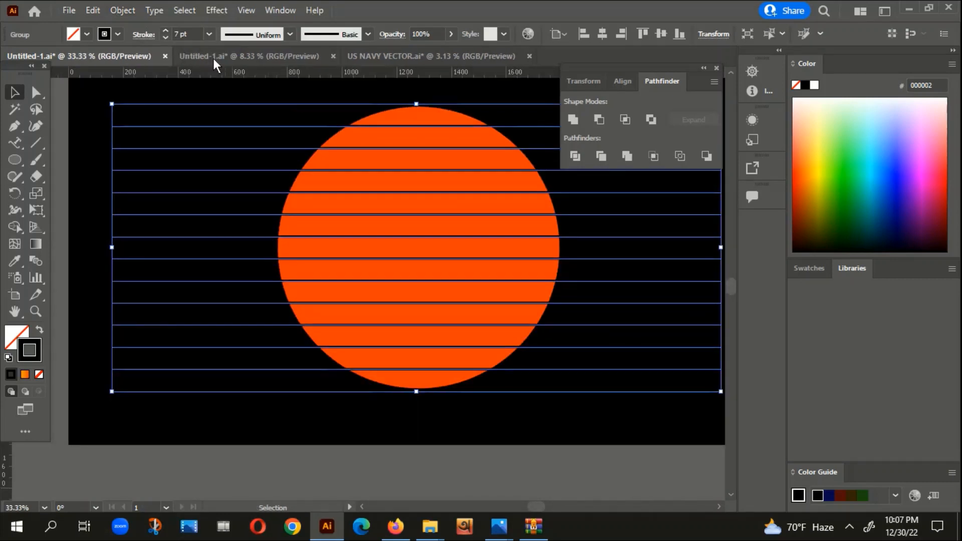
{"action": "left_click", "coordinate": [163, 32]}
{"action": "left_click", "coordinate": [164, 32]}
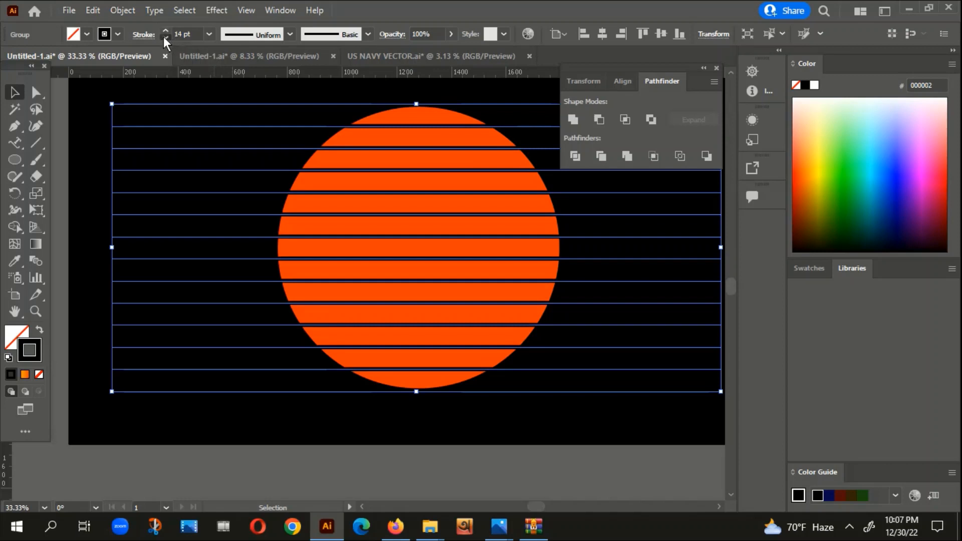
{"action": "left_click", "coordinate": [164, 37]}
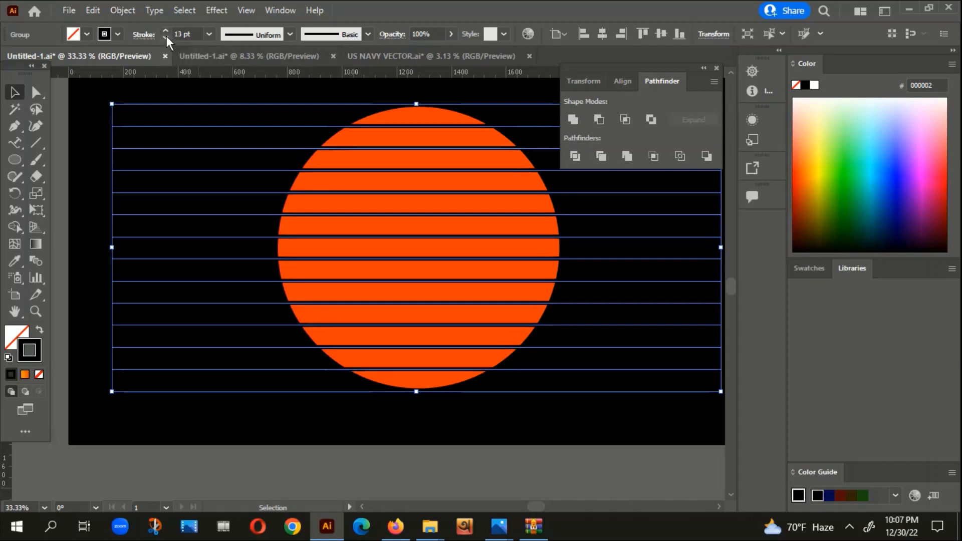
{"action": "left_click", "coordinate": [166, 37]}
{"action": "scroll", "coordinate": [135, 157], "scroll_direction": "down", "scroll_amount": 2}
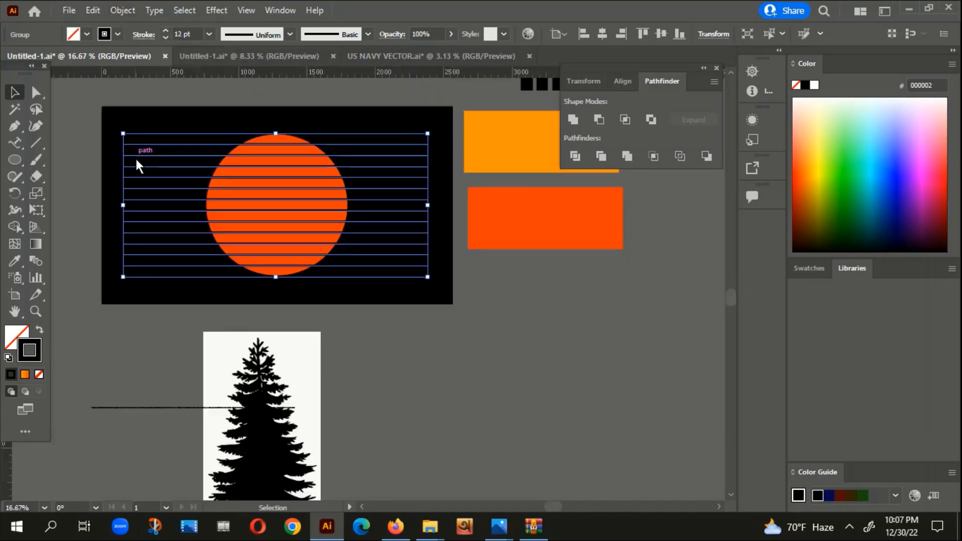
{"action": "left_click", "coordinate": [188, 307]}
- Select the stripe group again and set its stroke weight to 7 pt
{"action": "scroll", "coordinate": [280, 308], "scroll_direction": "up", "scroll_amount": 3}
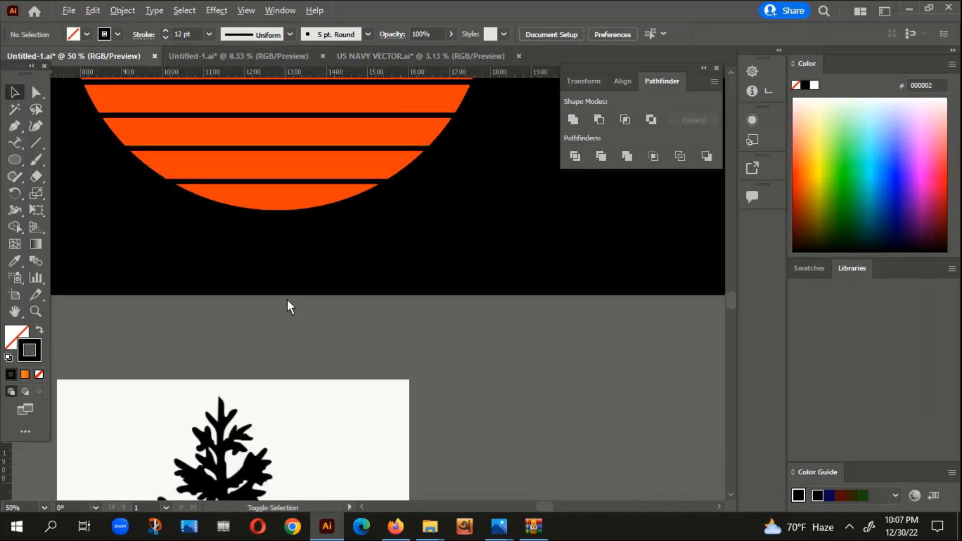
{"action": "left_click", "coordinate": [410, 185]}
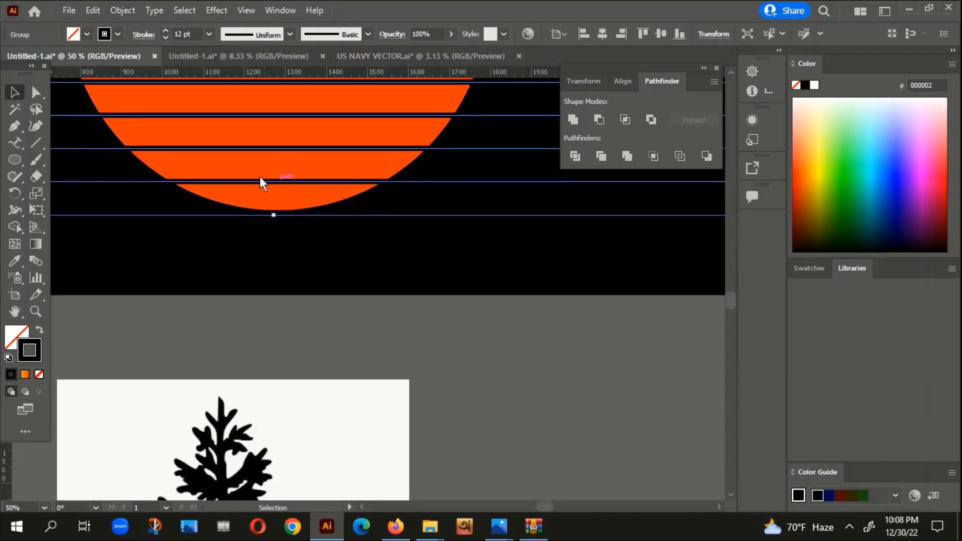
{"action": "left_click", "coordinate": [163, 39]}
{"action": "left_click", "coordinate": [163, 39]}
{"action": "left_click", "coordinate": [163, 38]}
{"action": "left_click", "coordinate": [163, 38]}
{"action": "left_click", "coordinate": [163, 38]}
{"action": "left_click", "coordinate": [162, 38]}
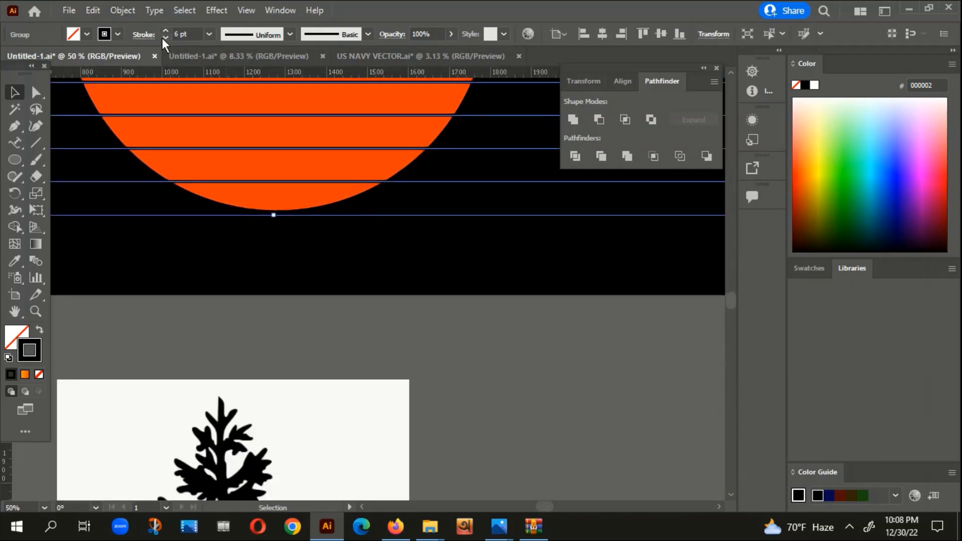
{"action": "left_click", "coordinate": [166, 29]}
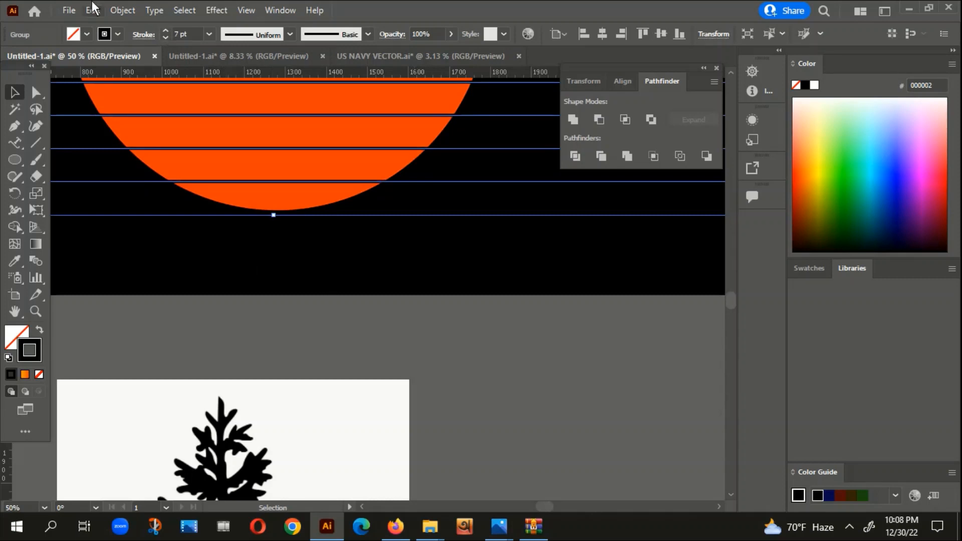
- Expand the stripe group's strokes into filled shapes and deselect them
{"action": "left_click", "coordinate": [111, 10]}
{"action": "left_click", "coordinate": [185, 174]}
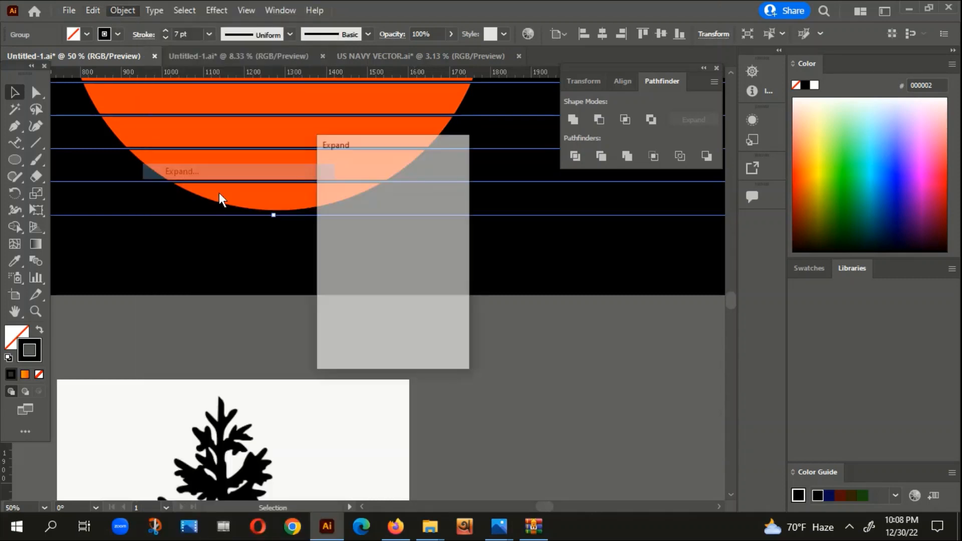
{"action": "left_click", "coordinate": [359, 342]}
{"action": "left_click", "coordinate": [301, 289]}
{"action": "scroll", "coordinate": [299, 289], "scroll_direction": "down", "scroll_amount": 4}
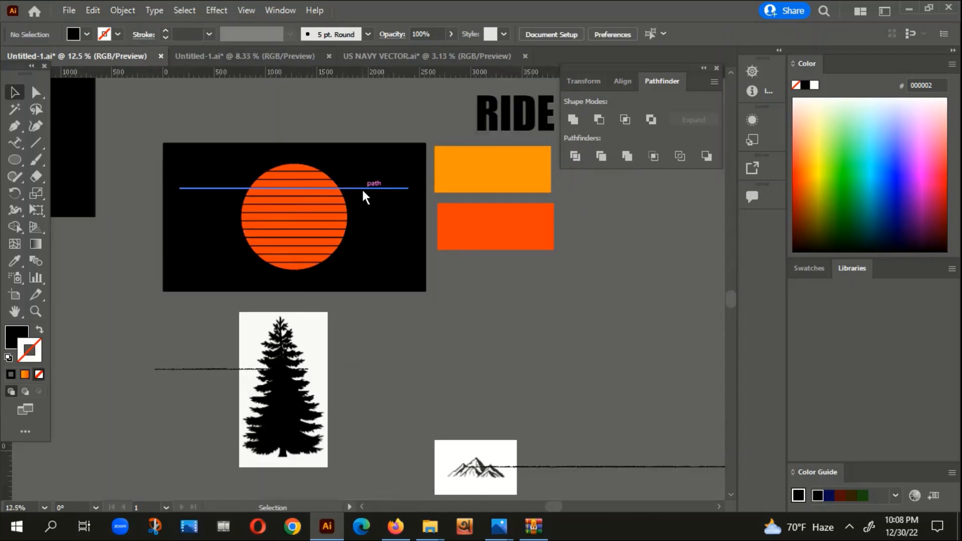
- Recolour the fill of the horizontal stripe group to blue 3232D8 and deselect it
{"action": "left_click", "coordinate": [362, 196]}
{"action": "scroll", "coordinate": [283, 216], "scroll_direction": "up", "scroll_amount": 3}
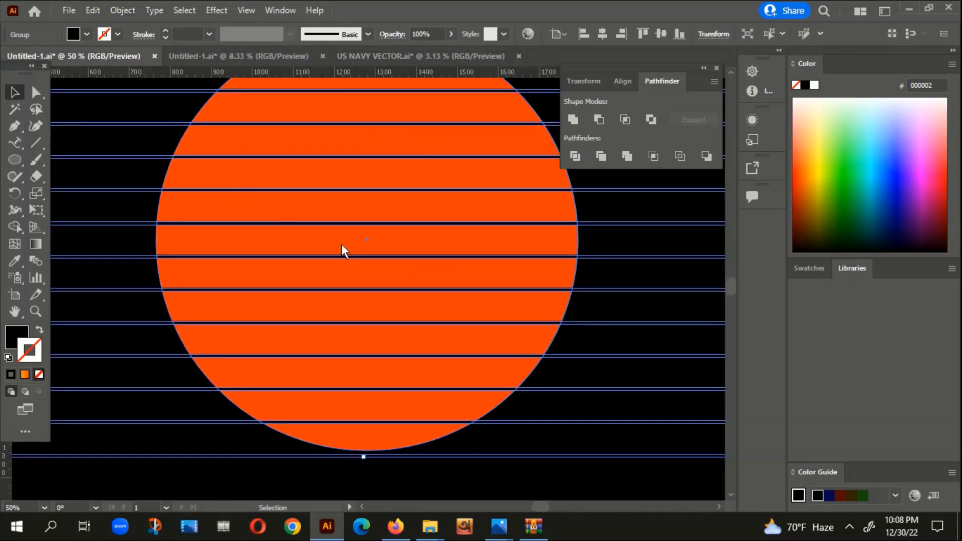
{"action": "scroll", "coordinate": [341, 243], "scroll_direction": "down", "scroll_amount": 2}
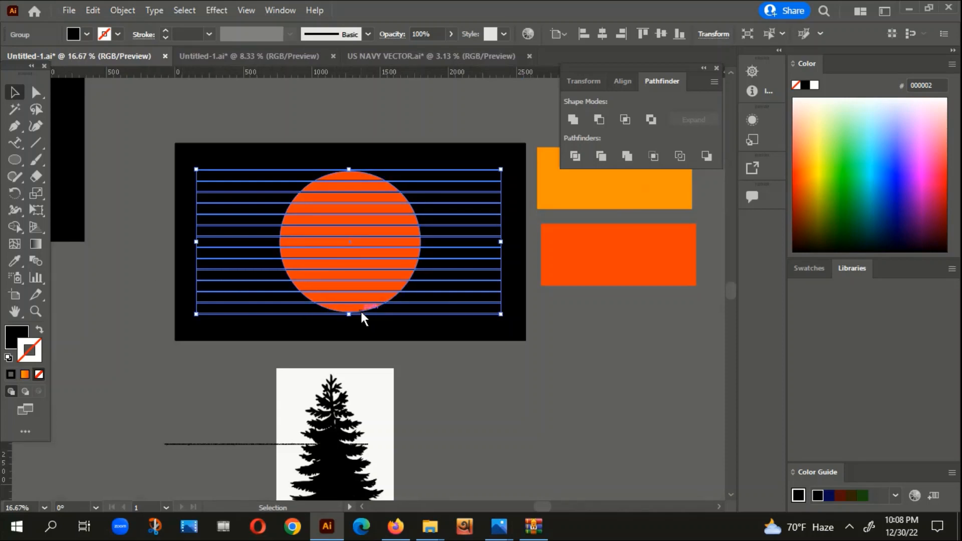
{"action": "double_click", "coordinate": [23, 328]}
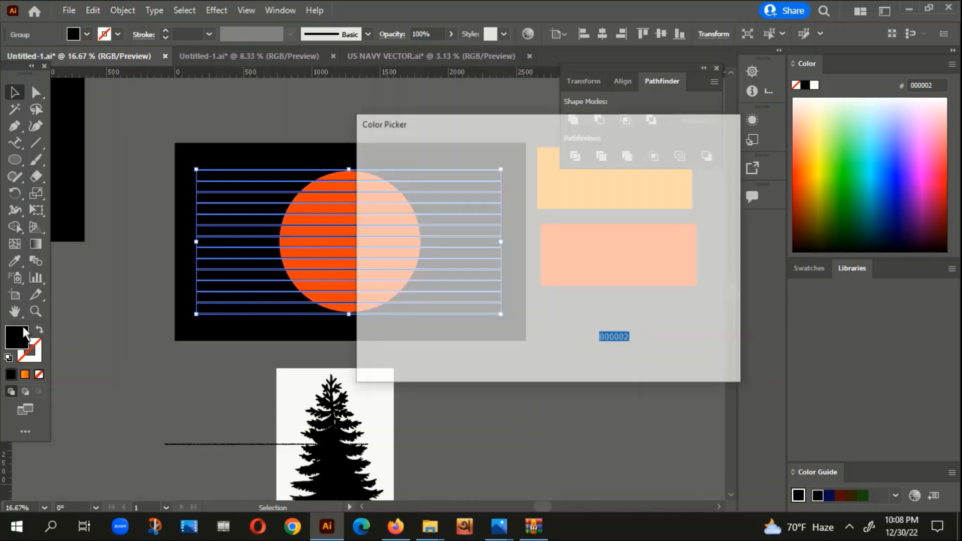
{"action": "left_click", "coordinate": [503, 190]}
{"action": "left_click", "coordinate": [685, 169]}
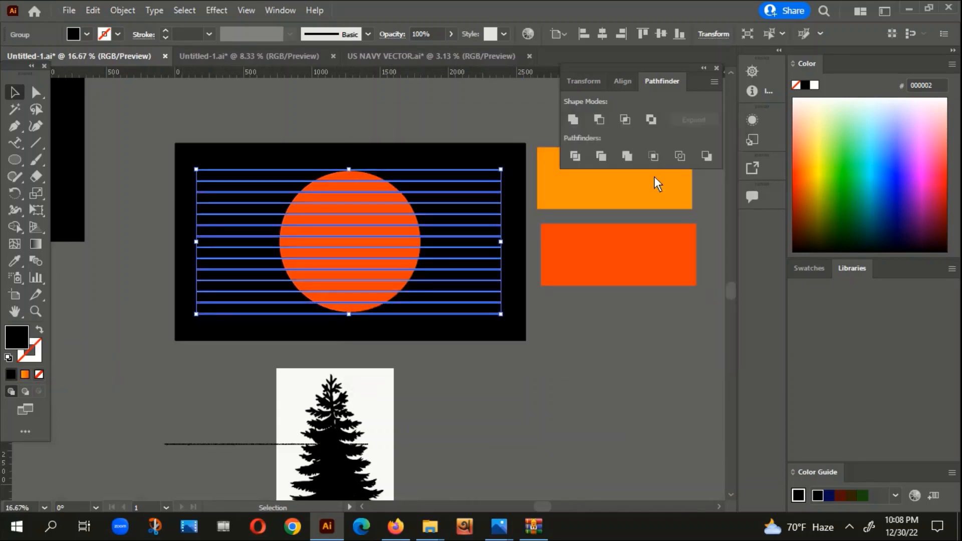
{"action": "left_click", "coordinate": [479, 343]}
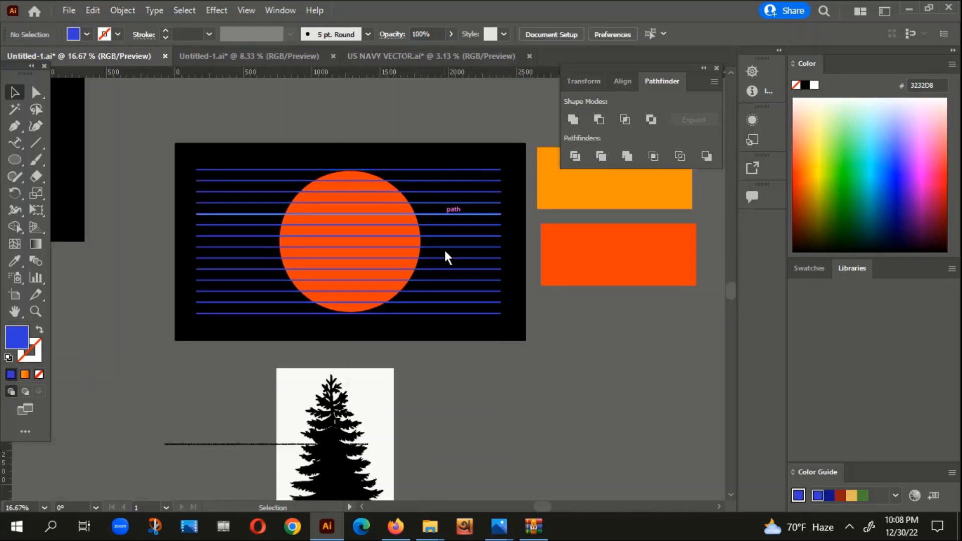
- Combine the horizontal stripes into one compound path and set its fill to light blue 7070EF
{"action": "left_click", "coordinate": [444, 181]}
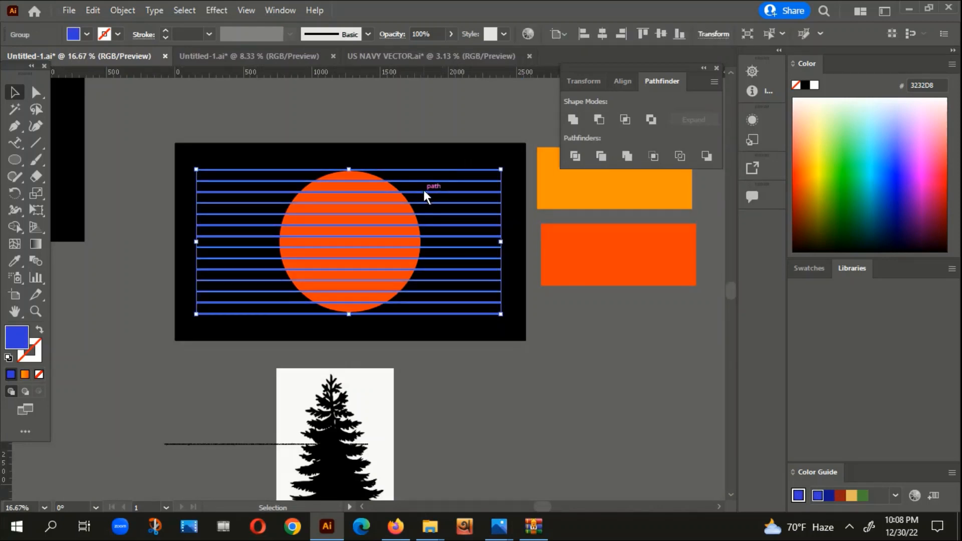
{"action": "key", "text": "a"}
{"action": "key", "text": "ctrl+8"}
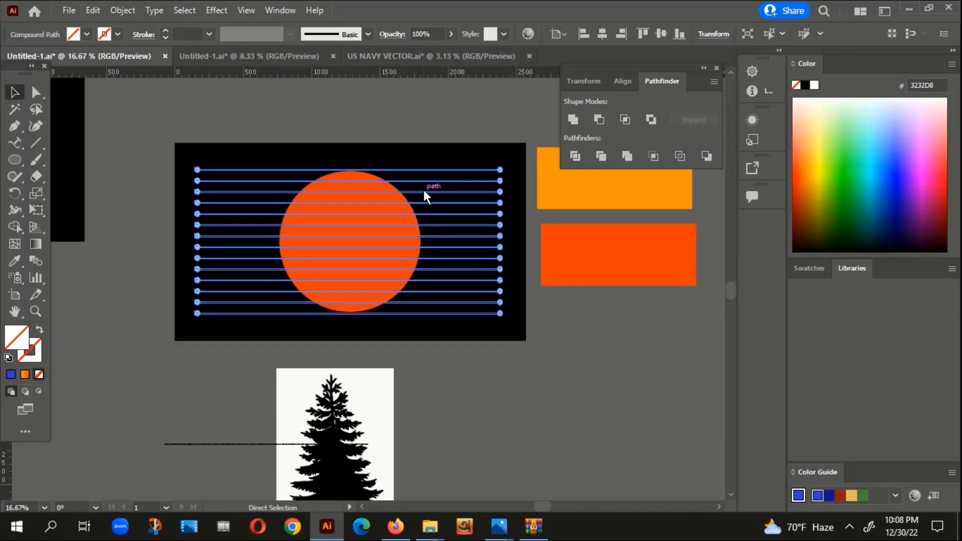
{"action": "key", "text": "v"}
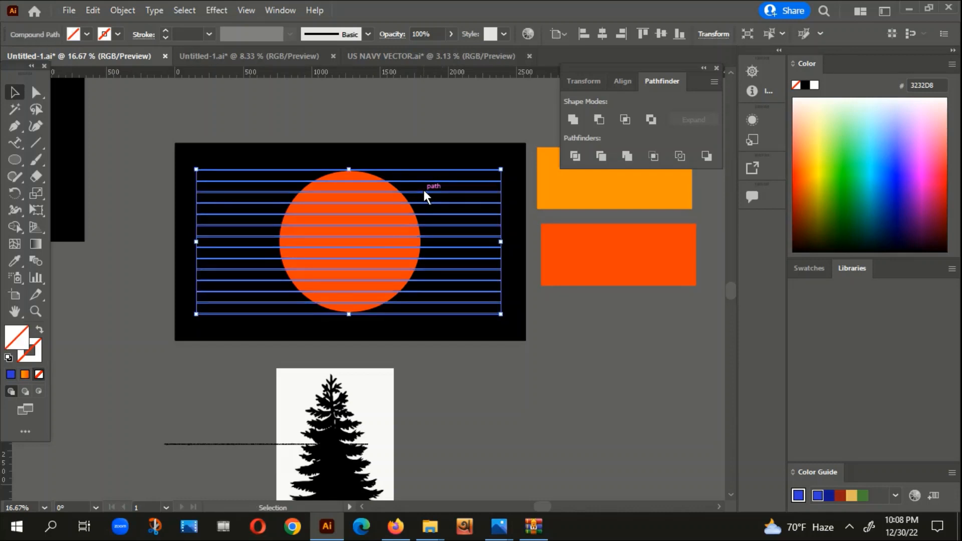
{"action": "double_click", "coordinate": [15, 339]}
{"action": "left_click", "coordinate": [459, 174]}
{"action": "left_click", "coordinate": [696, 170]}
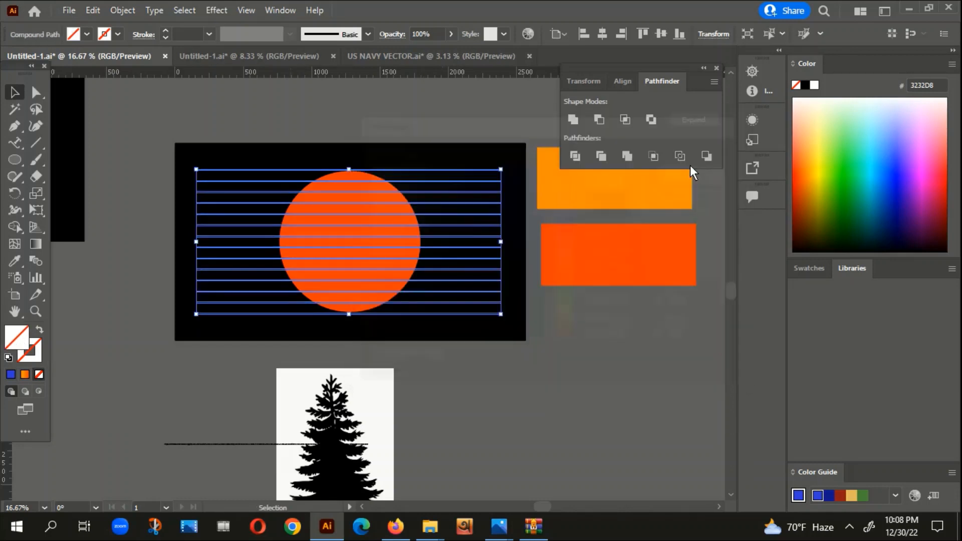
- Select the stripes together with the sun circle, cut them out of it with Minus Front, and deselect the result
{"action": "left_click", "coordinate": [311, 130]}
{"action": "left_click_drag", "start_coordinate": [280, 308], "coordinate": [395, 328]}
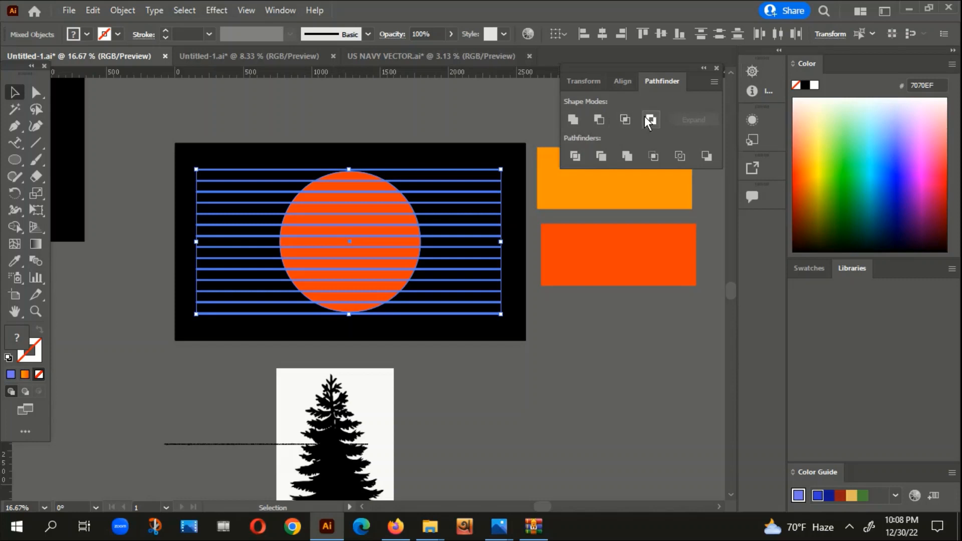
{"action": "left_click", "coordinate": [600, 120]}
{"action": "key", "text": "ctrl+plus"}
{"action": "key", "text": "ctrl+plus"}
{"action": "key", "text": "ctrl+plus"}
{"action": "key", "text": "ctrl+plus"}
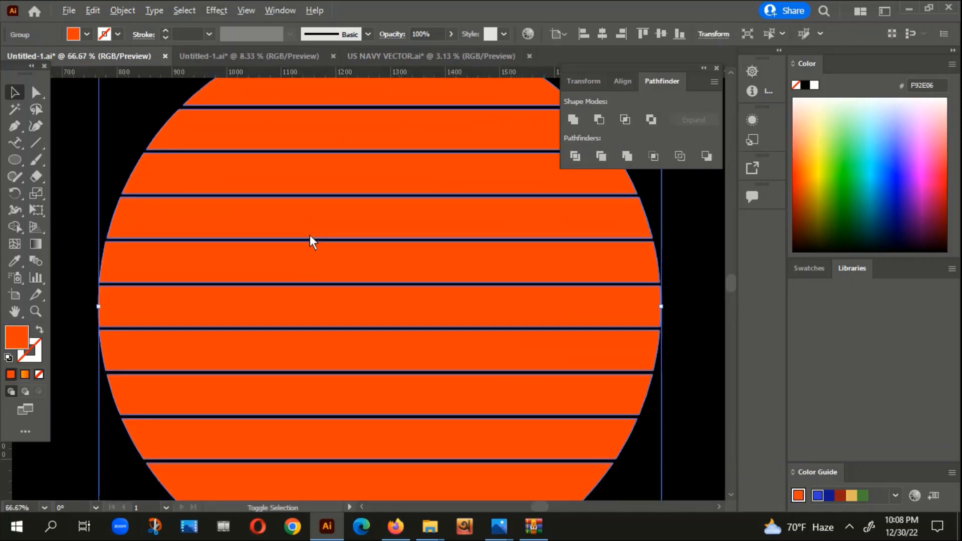
{"action": "key", "text": "ctrl+minus"}
{"action": "key", "text": "ctrl+minus"}
{"action": "key", "text": "ctrl+minus"}
{"action": "key", "text": "ctrl+minus"}
{"action": "key", "text": "ctrl+minus"}
{"action": "key", "text": "ctrl+minus"}
{"action": "key", "text": "ctrl+minus"}
{"action": "key", "text": "ctrl+shift+a"}
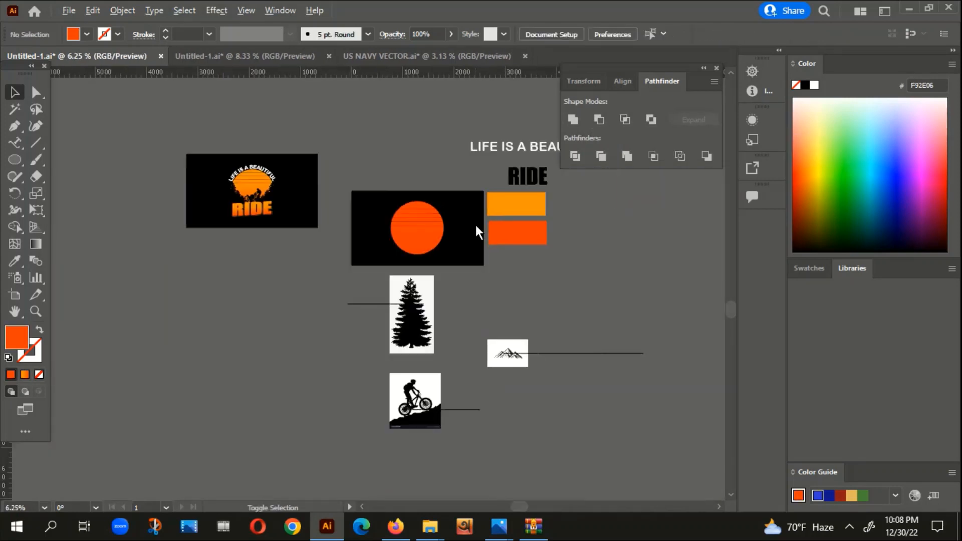
- Select and copy the link text lying beside the pine tree reference image
{"action": "scroll", "coordinate": [471, 236], "scroll_direction": "down", "scroll_amount": 1}
{"action": "left_click_drag", "start_coordinate": [465, 246], "coordinate": [422, 196]}
{"action": "left_click", "coordinate": [368, 243]}
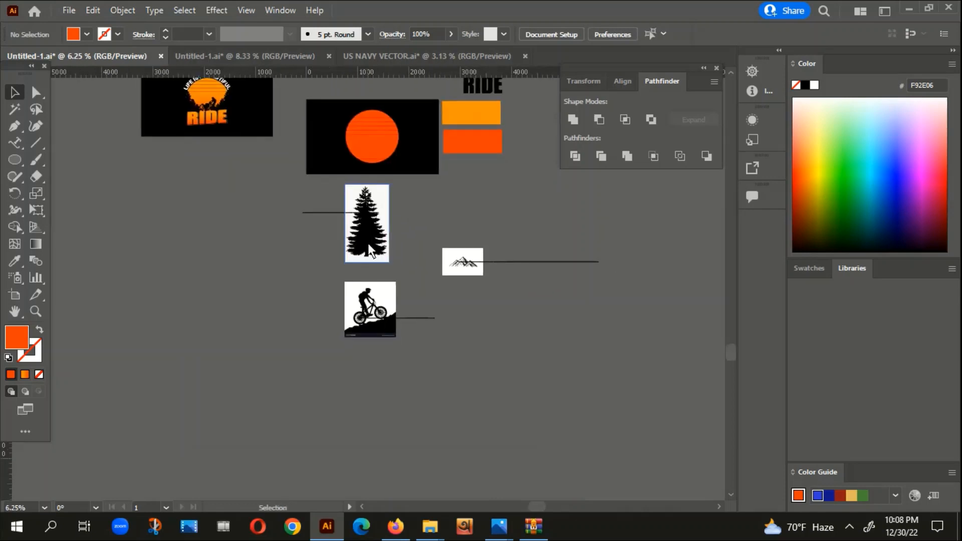
{"action": "left_click", "coordinate": [312, 218]}
{"action": "left_click", "coordinate": [314, 213]}
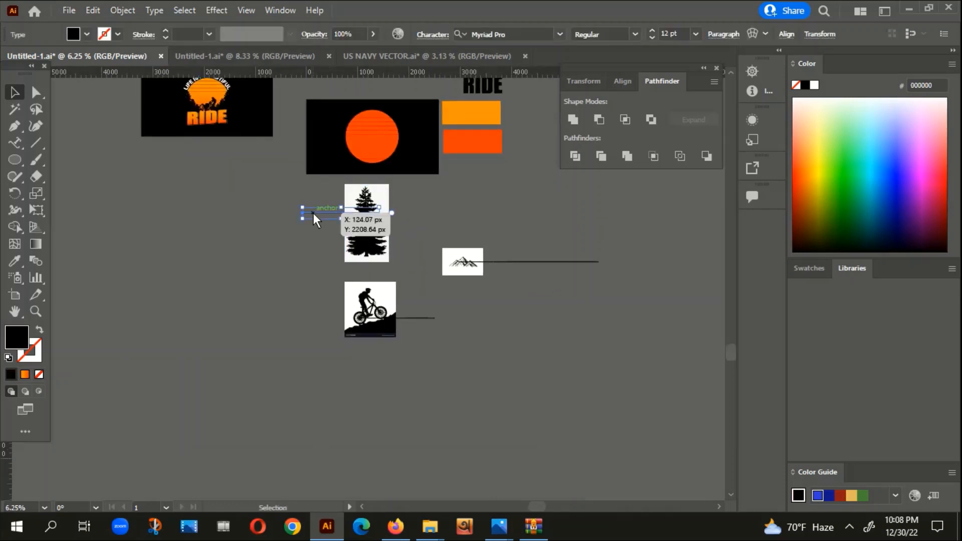
{"action": "key", "text": "v"}
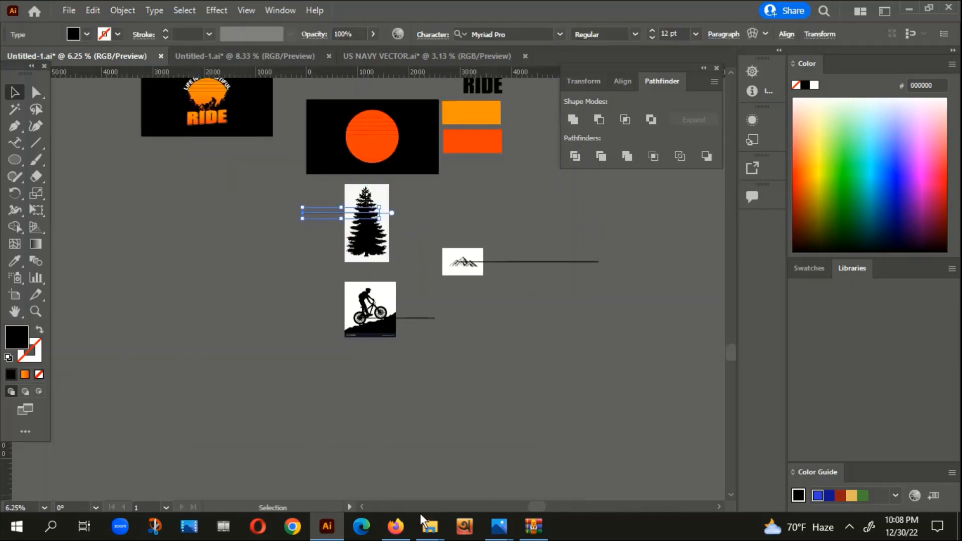
- Switch to Firefox and open the copied link to the pine tree vector image
{"action": "left_click", "coordinate": [398, 524]}
{"action": "left_click", "coordinate": [355, 65]}
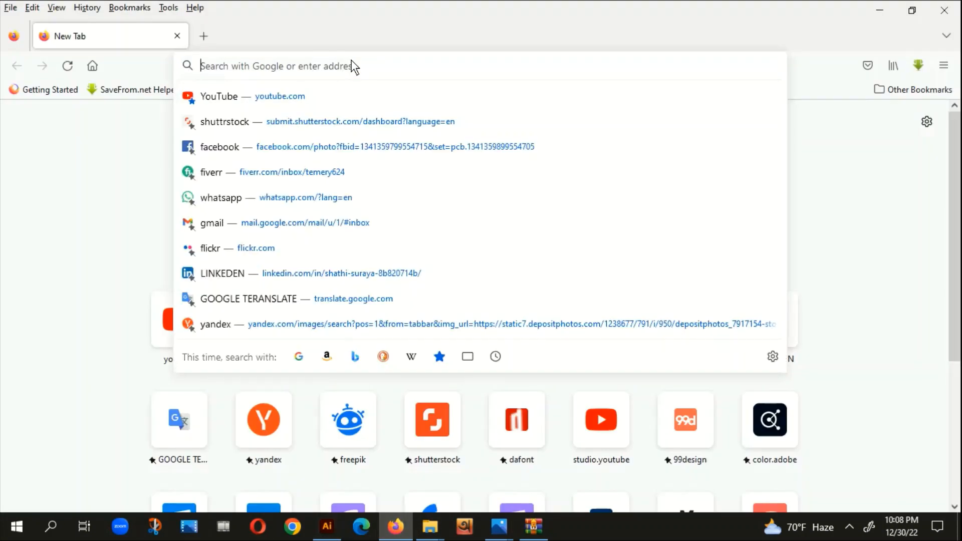
{"action": "key", "text": "ctrl+v"}
{"action": "key", "text": "Return"}
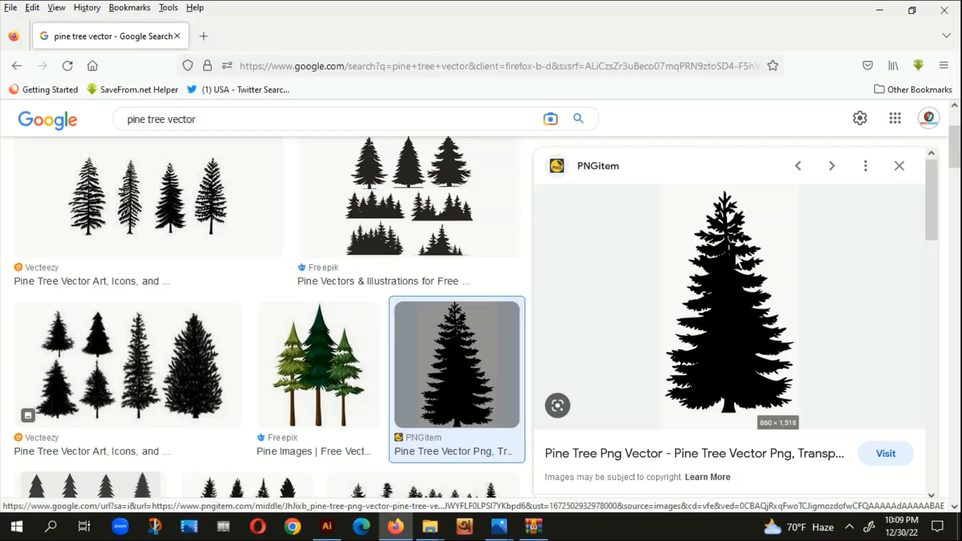
- Copy the PNGitem pine tree preview image, switch back to Illustrator, and paste it into the empty area left of the reference images
{"action": "right_click", "coordinate": [736, 203]}
{"action": "left_click", "coordinate": [783, 416]}
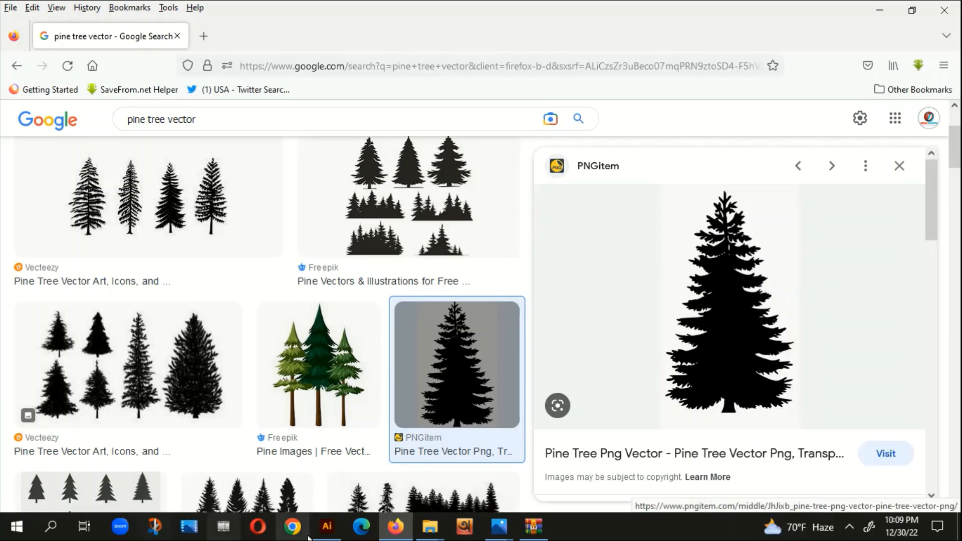
{"action": "left_click", "coordinate": [341, 533]}
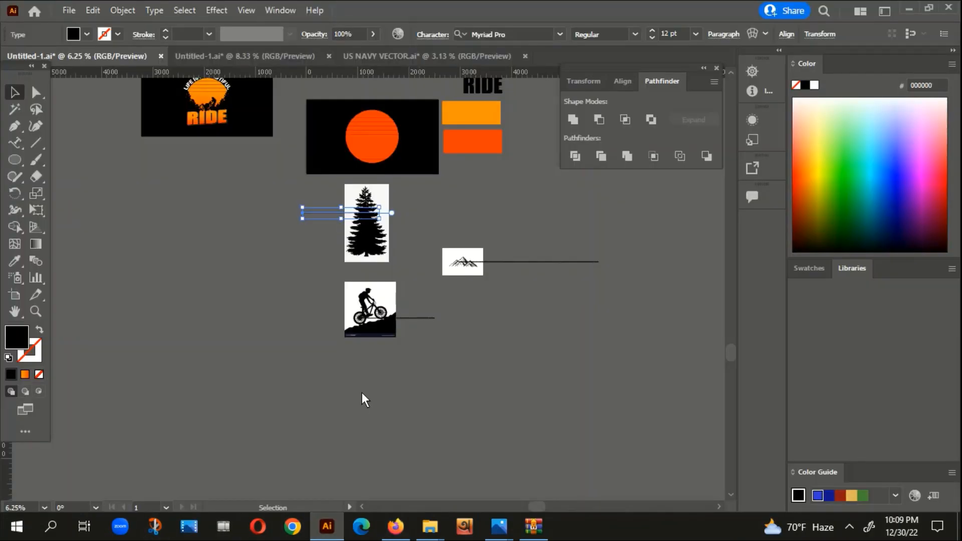
{"action": "key", "text": "ctrl+v"}
{"action": "left_click_drag", "start_coordinate": [392, 320], "coordinate": [227, 279]}
{"action": "scroll", "coordinate": [161, 269], "scroll_direction": "up", "scroll_amount": 2}
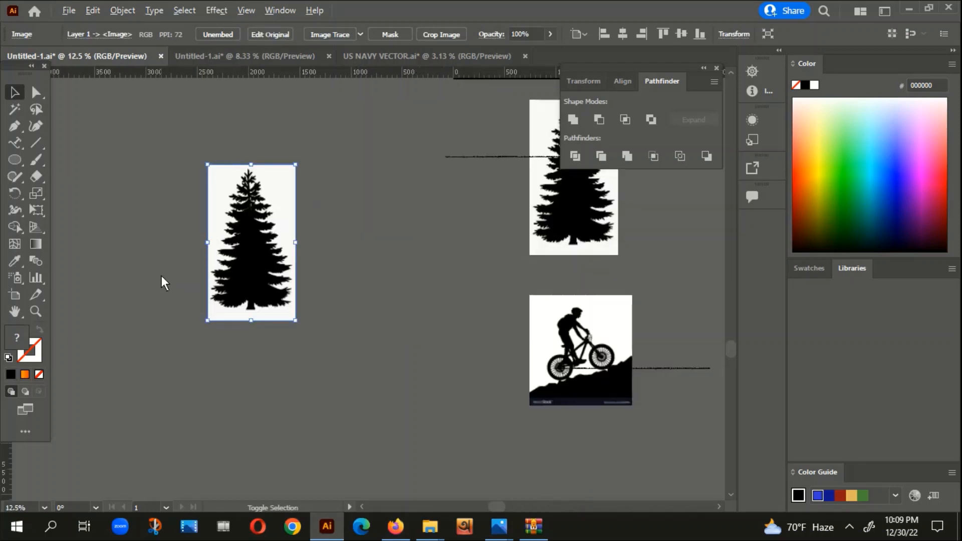
- Trace the pasted pine tree with the default Image Trace preset, expand the result, ungroup it, and deselect
{"action": "left_click", "coordinate": [326, 32]}
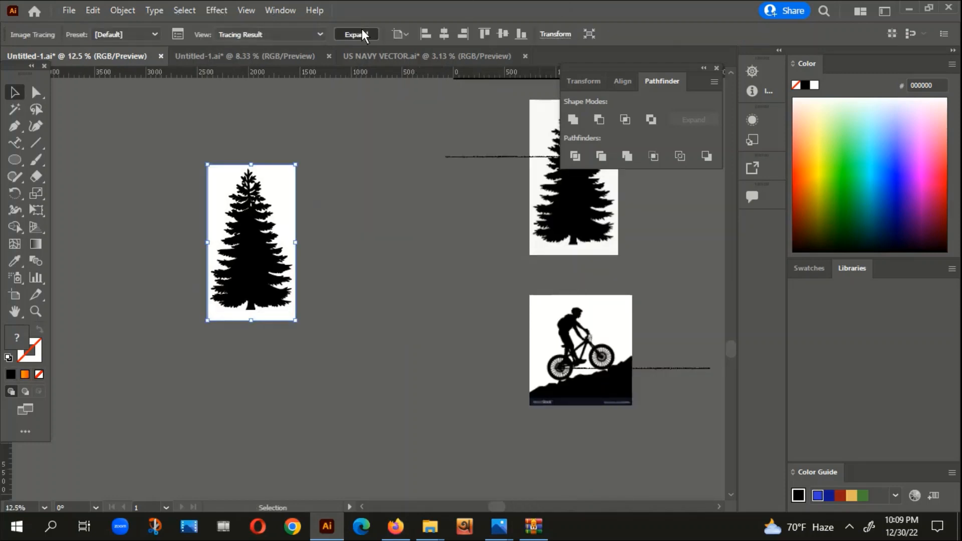
{"action": "left_click", "coordinate": [362, 29]}
{"action": "right_click", "coordinate": [243, 212]}
{"action": "left_click", "coordinate": [288, 325]}
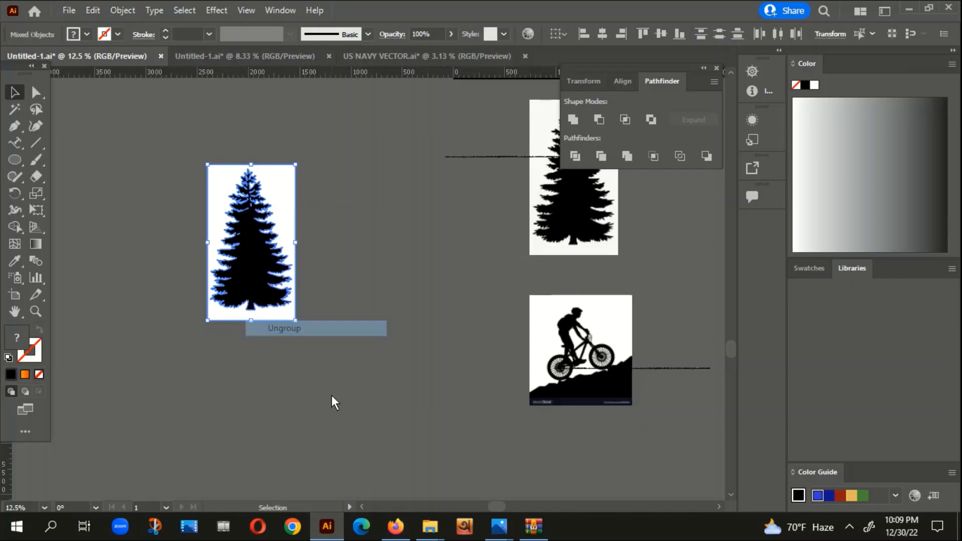
{"action": "left_click", "coordinate": [332, 395]}
- Move the traced black tree off its white background and delete the leftover background
{"action": "left_click_drag", "start_coordinate": [250, 284], "coordinate": [475, 249]}
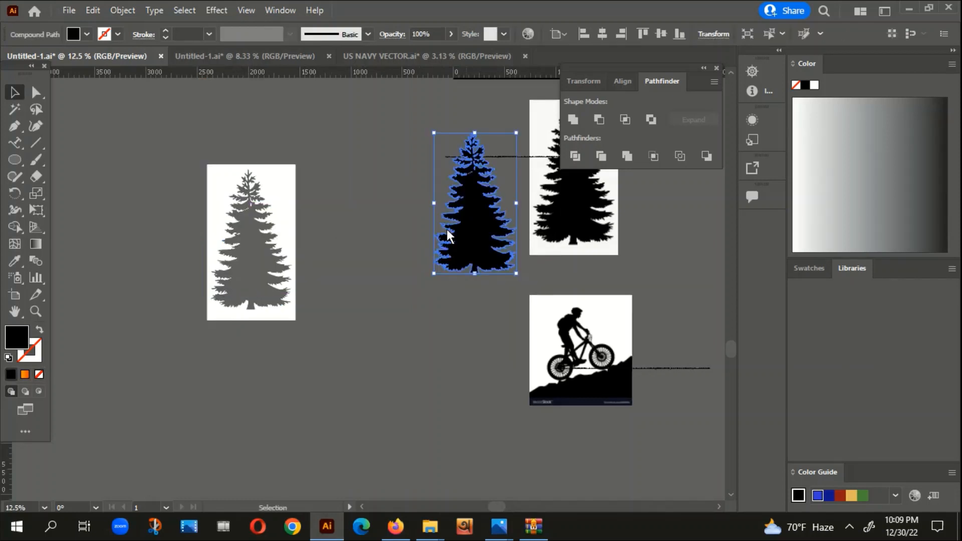
{"action": "left_click", "coordinate": [217, 210]}
{"action": "key", "text": "Delete"}
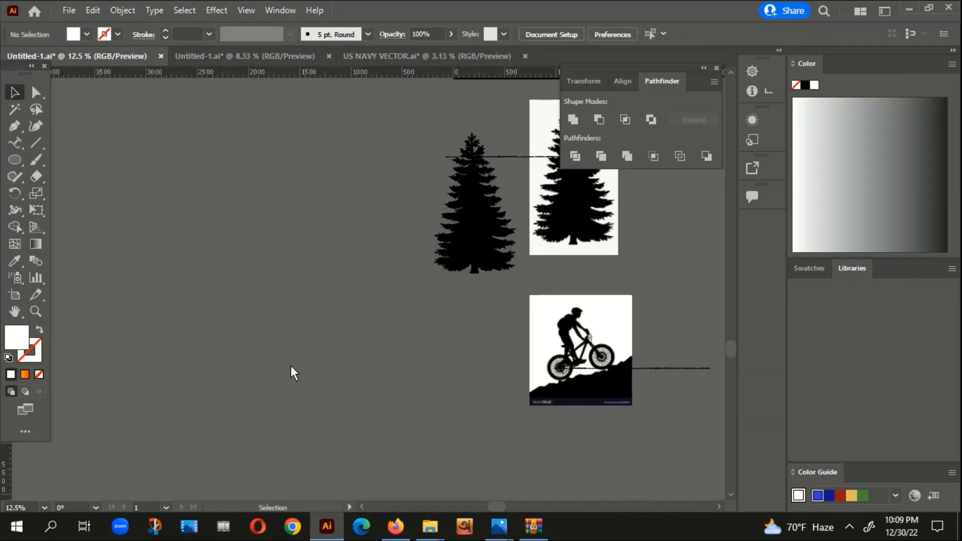
{"action": "scroll", "coordinate": [291, 373], "scroll_direction": "down", "scroll_amount": 3}
{"action": "left_click_drag", "start_coordinate": [322, 316], "coordinate": [206, 351]}
- Fill the sliced sun with the orange to red-orange linear gradient at -90° and remove its middle colour stop
{"action": "scroll", "coordinate": [321, 269], "scroll_direction": "up", "scroll_amount": 3}
{"action": "left_click", "coordinate": [495, 202]}
{"action": "scroll", "coordinate": [462, 187], "scroll_direction": "down", "scroll_amount": 2}
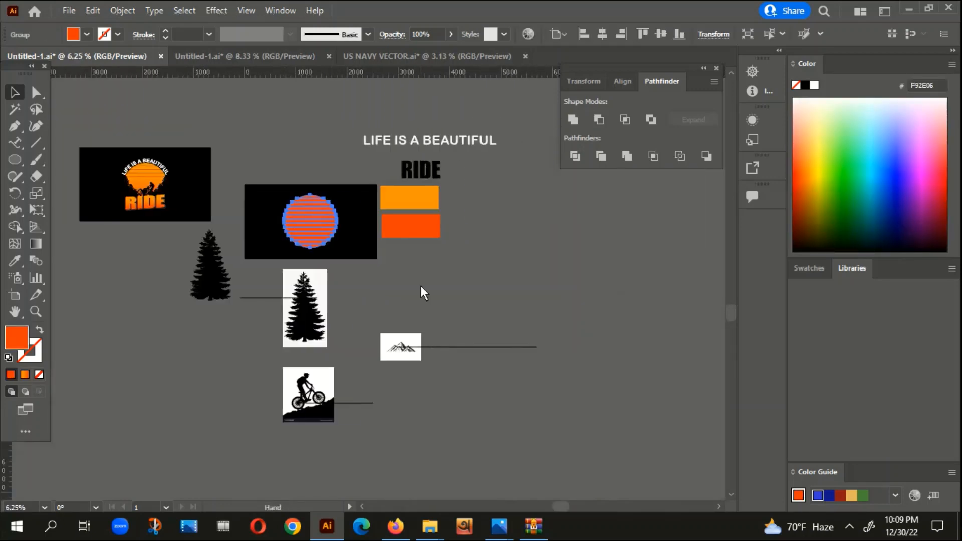
{"action": "scroll", "coordinate": [308, 211], "scroll_direction": "up", "scroll_amount": 3}
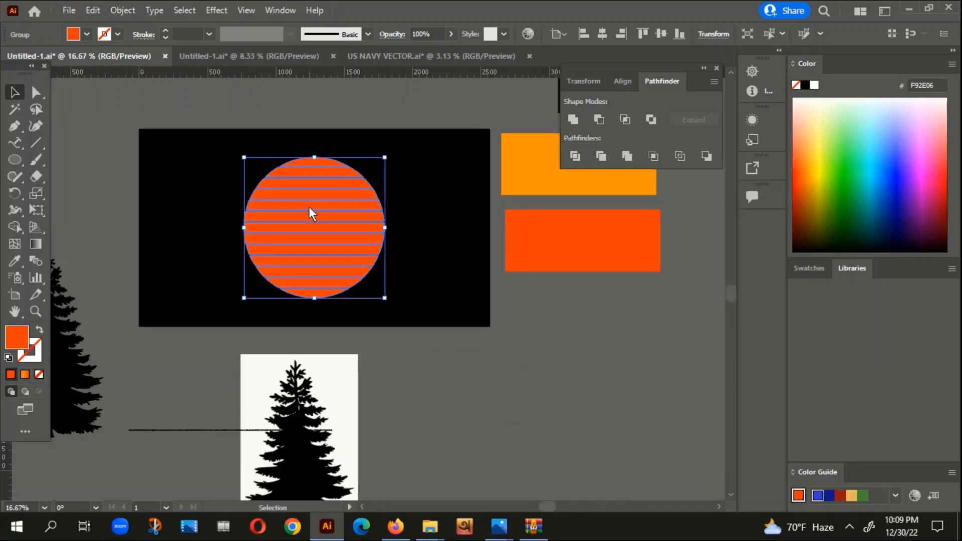
{"action": "left_click", "coordinate": [25, 375]}
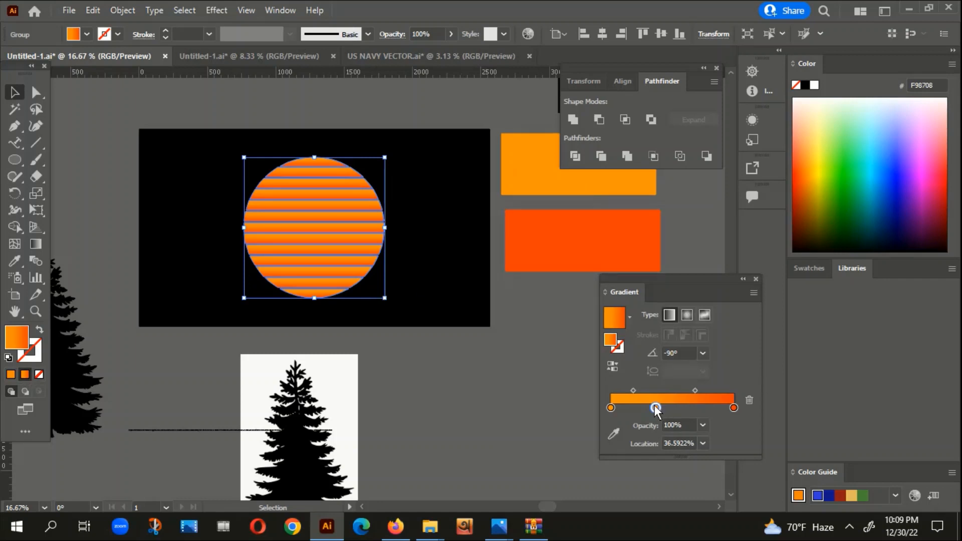
{"action": "left_click", "coordinate": [747, 400]}
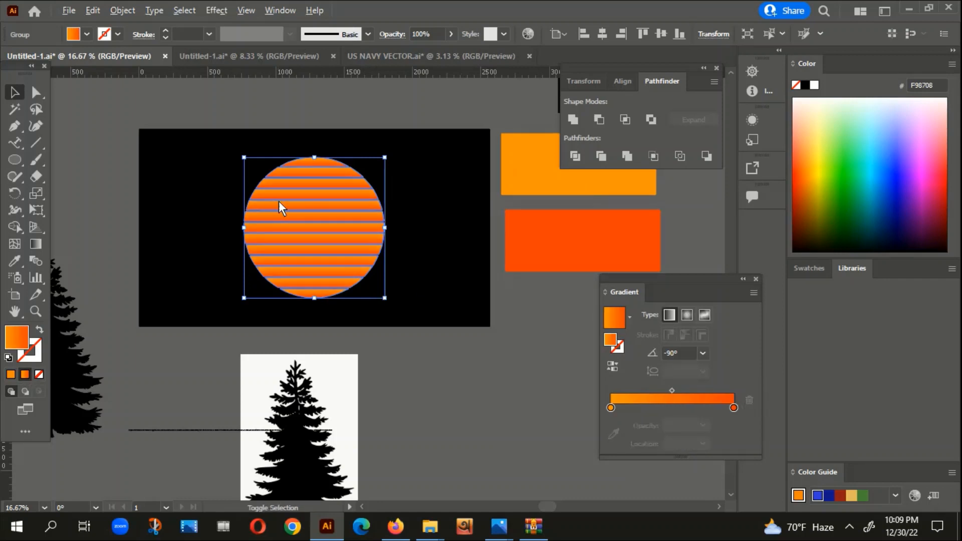
- Combine the sun's separate strips into one compound path so a single gradient spans the whole circle
{"action": "scroll", "coordinate": [278, 201], "scroll_direction": "up", "scroll_amount": 7}
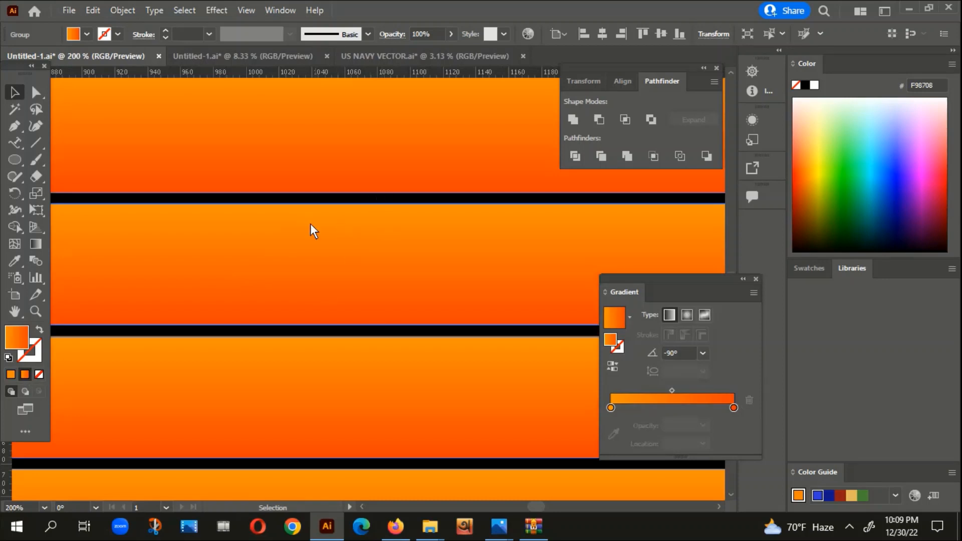
{"action": "scroll", "coordinate": [366, 292], "scroll_direction": "down", "scroll_amount": 4}
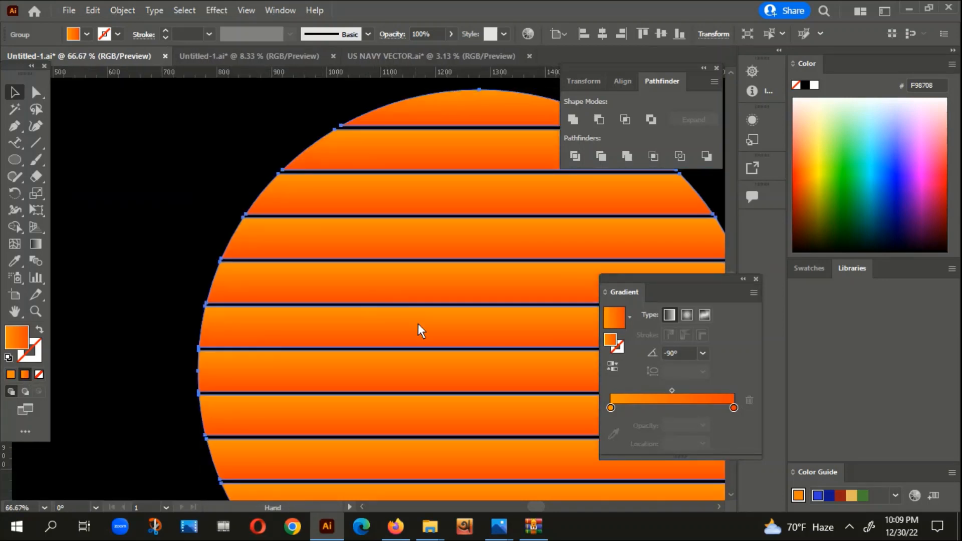
{"action": "scroll", "coordinate": [418, 323], "scroll_direction": "up", "scroll_amount": 1}
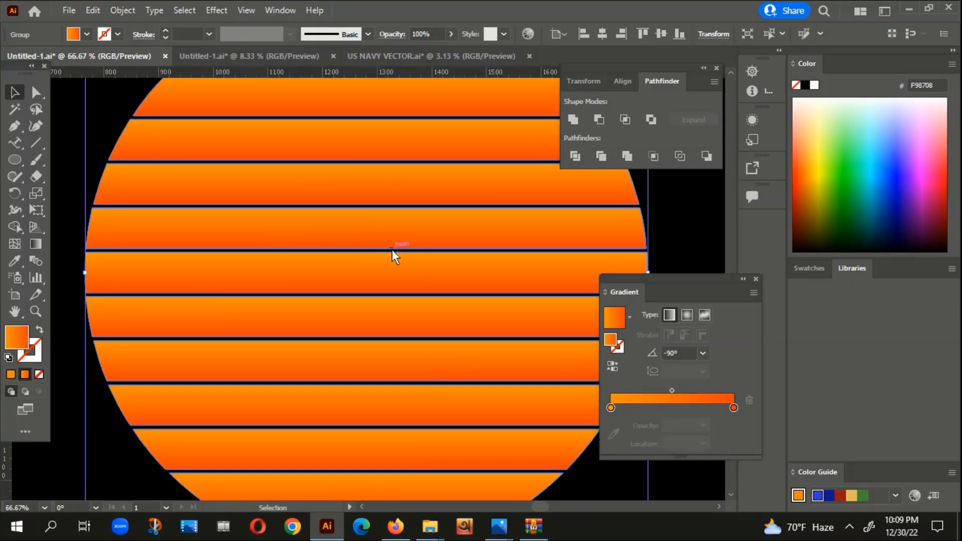
{"action": "scroll", "coordinate": [315, 286], "scroll_direction": "up", "scroll_amount": 2}
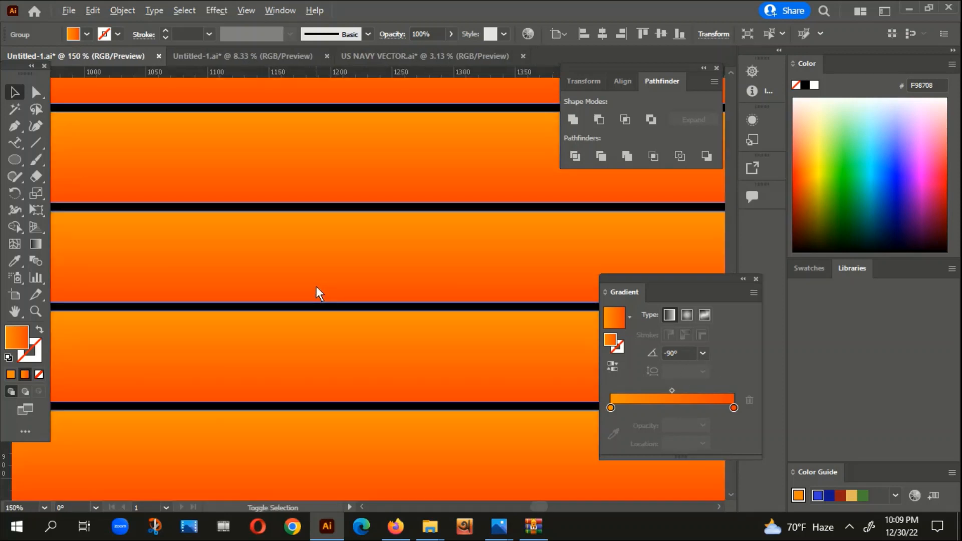
{"action": "scroll", "coordinate": [316, 287], "scroll_direction": "down", "scroll_amount": 6}
{"action": "left_click_drag", "start_coordinate": [211, 341], "coordinate": [278, 335]}
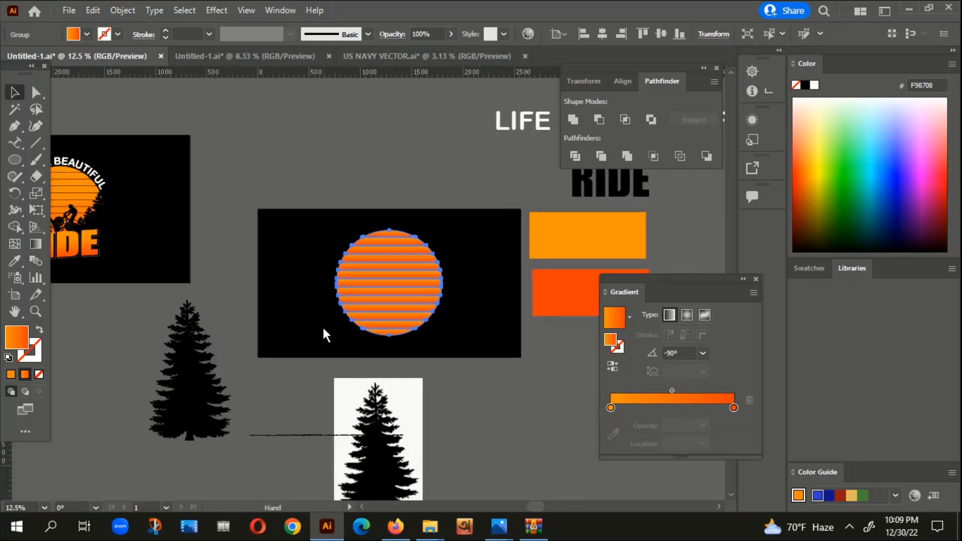
{"action": "scroll", "coordinate": [323, 326], "scroll_direction": "down", "scroll_amount": 1}
{"action": "key", "text": "a"}
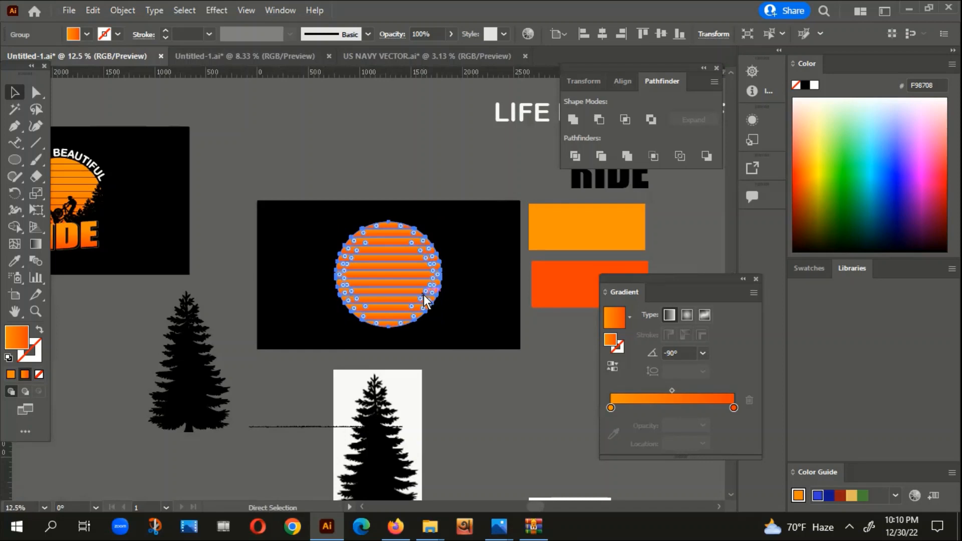
{"action": "left_click", "coordinate": [423, 300], "text": "ctrl"}
{"action": "scroll", "coordinate": [378, 281], "scroll_direction": "up", "scroll_amount": 1}
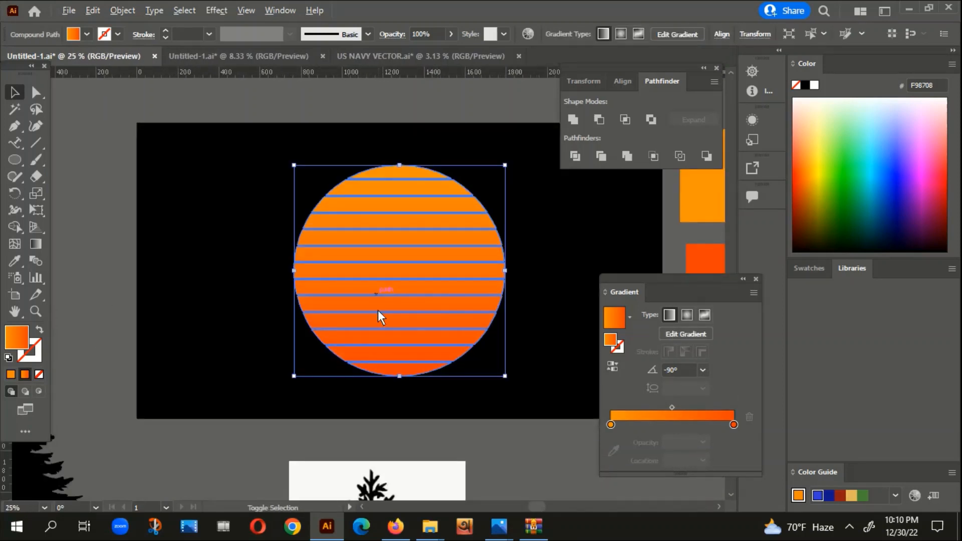
- Sample the red-orange rectangle's colour F92E06 into the end stop of the sun's gradient
{"action": "left_click", "coordinate": [448, 387]}
{"action": "scroll", "coordinate": [448, 387], "scroll_direction": "down", "scroll_amount": 1}
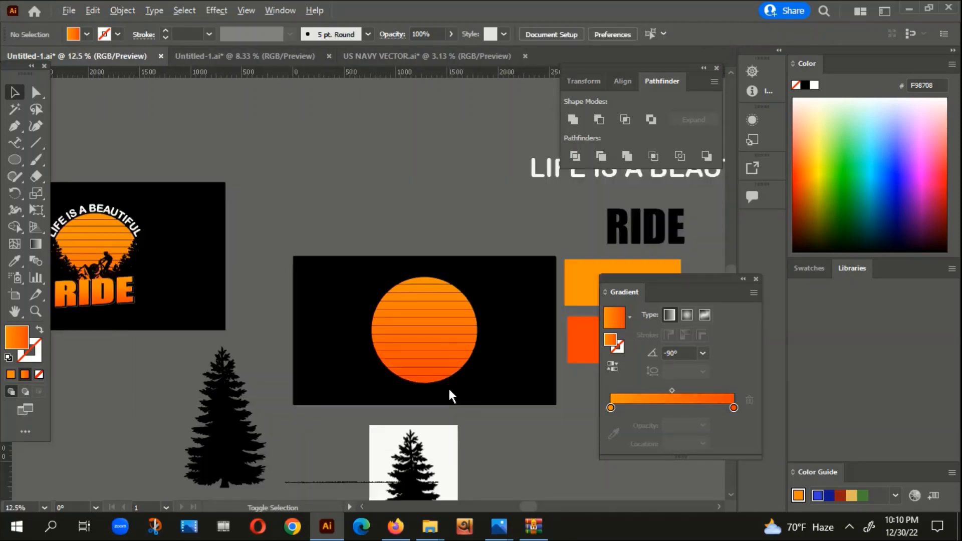
{"action": "scroll", "coordinate": [450, 391], "scroll_direction": "down", "scroll_amount": 3}
{"action": "left_click", "coordinate": [399, 261]}
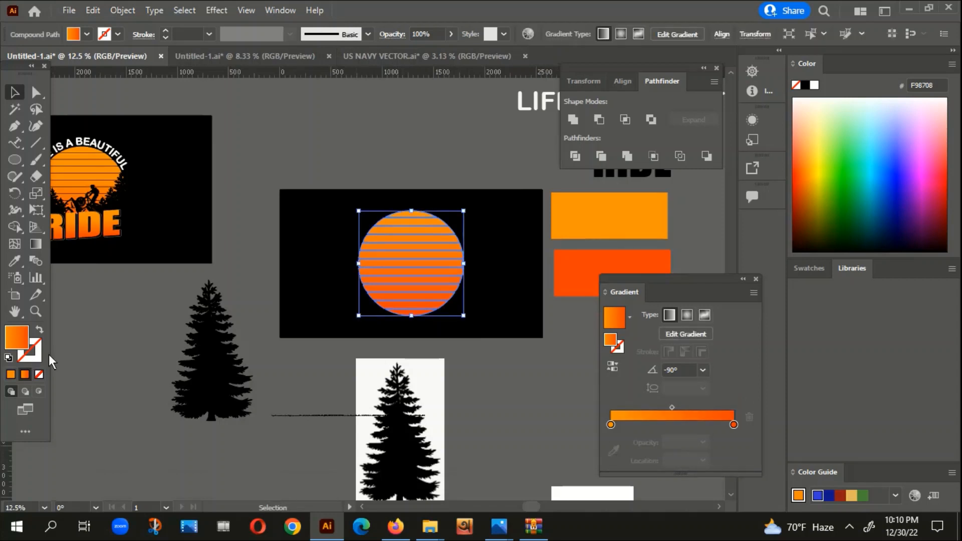
{"action": "left_click", "coordinate": [611, 424]}
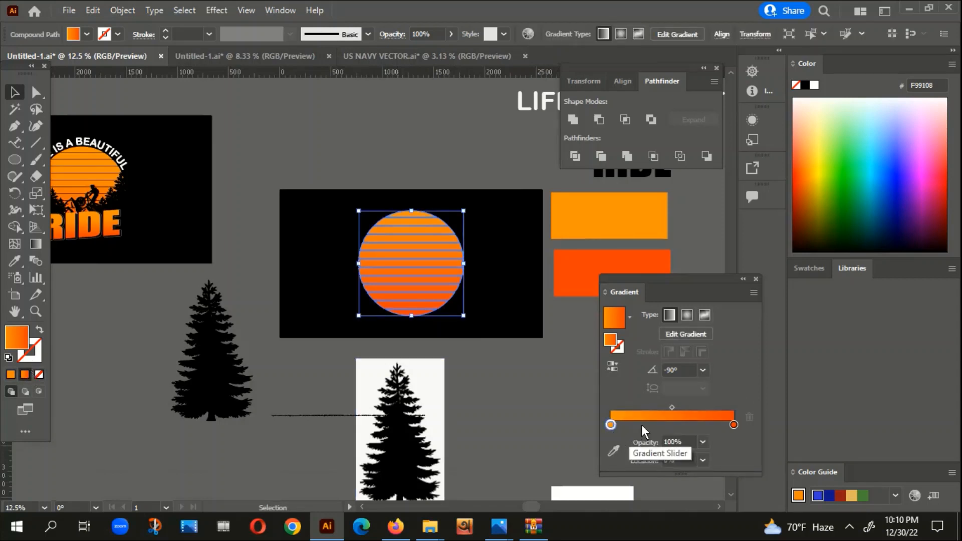
{"action": "left_click", "coordinate": [734, 424]}
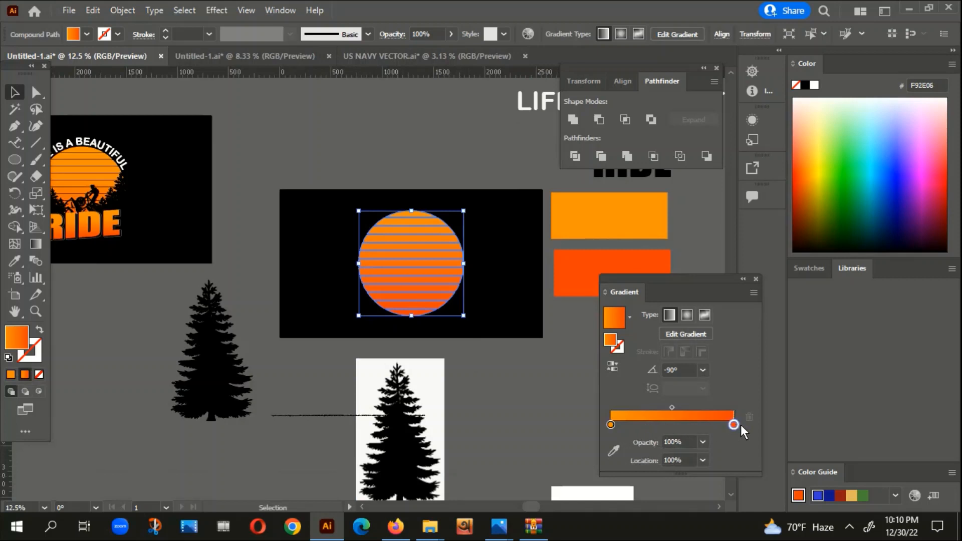
{"action": "left_click", "coordinate": [15, 260]}
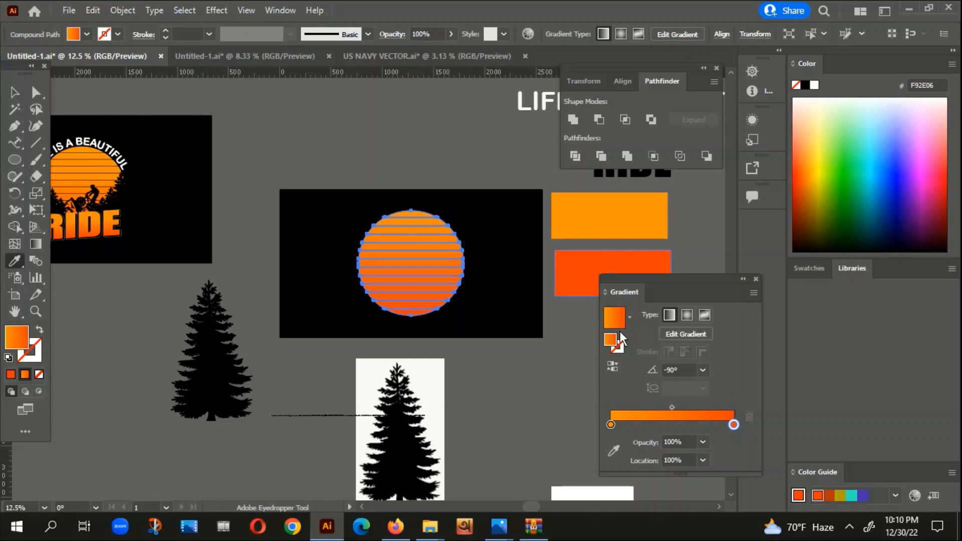
{"action": "left_click_drag", "start_coordinate": [734, 424], "coordinate": [607, 420]}
{"action": "left_click", "coordinate": [597, 225]}
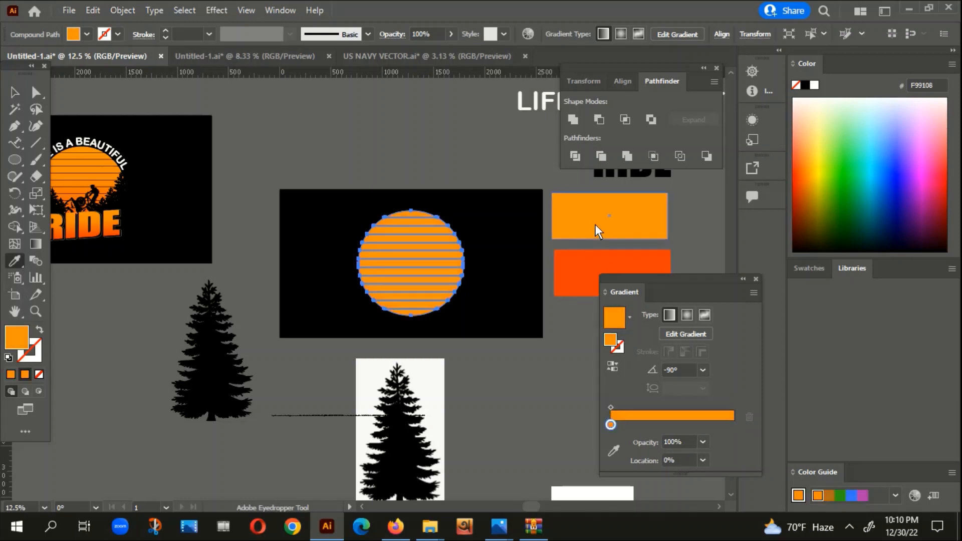
{"action": "key", "text": "ctrl+z"}
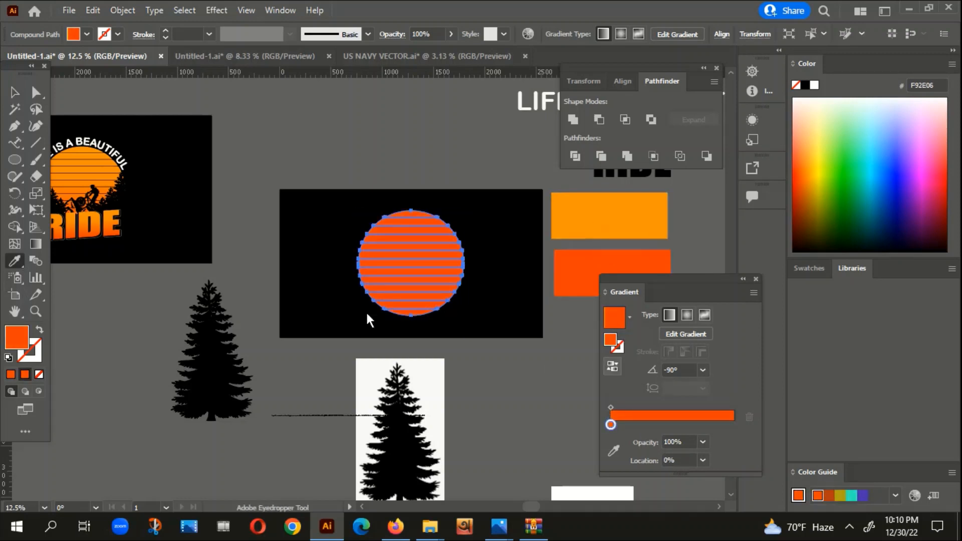
{"action": "key", "text": "ctrl+z"}
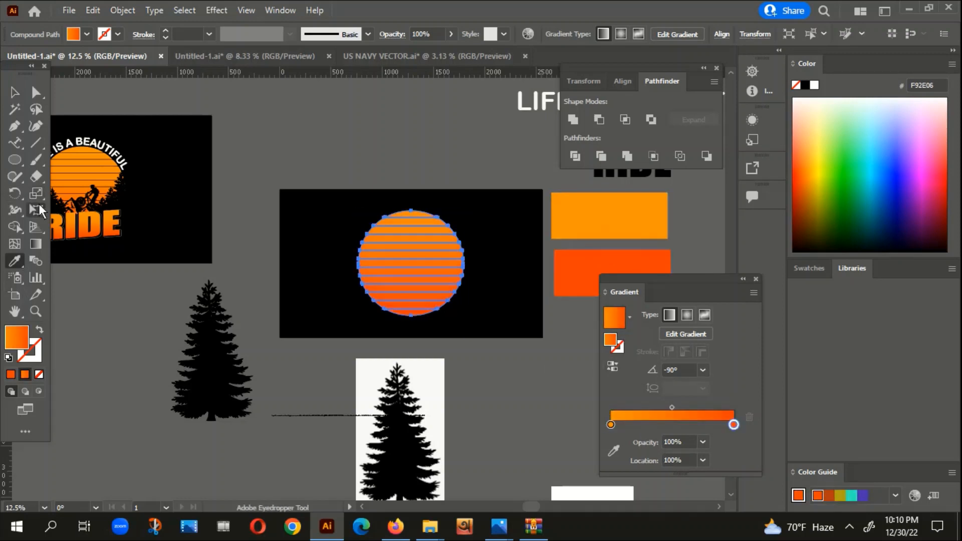
- Sample the orange rectangle's colour F99108 into the start stop of the sun's gradient, and deselect the sun
{"action": "left_click", "coordinate": [611, 425]}
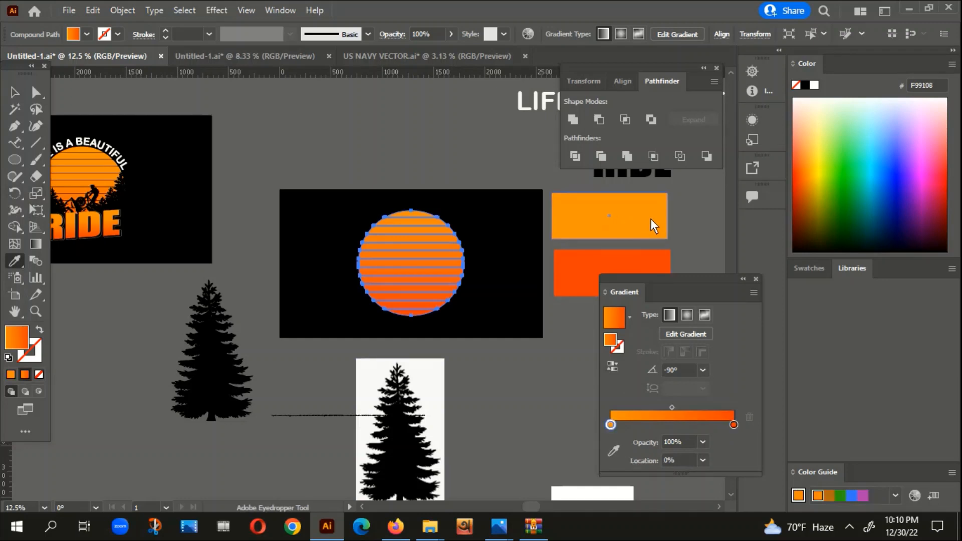
{"action": "left_click", "coordinate": [14, 92]}
{"action": "left_click", "coordinate": [180, 106]}
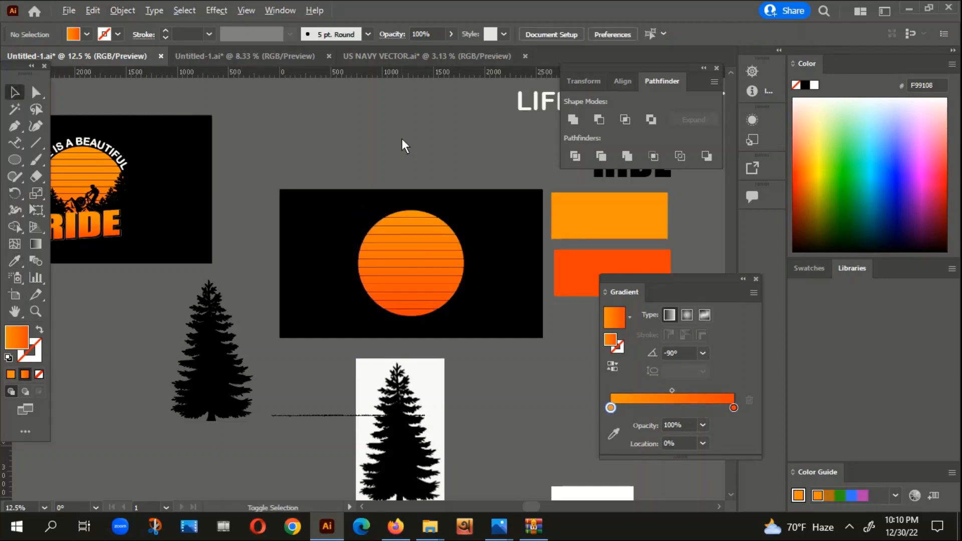
- Check the hex colour codes of the orange and red-orange reference rectangles in the Color Picker
{"action": "scroll", "coordinate": [402, 138], "scroll_direction": "down", "scroll_amount": 2}
{"action": "left_click_drag", "start_coordinate": [354, 279], "coordinate": [212, 307]}
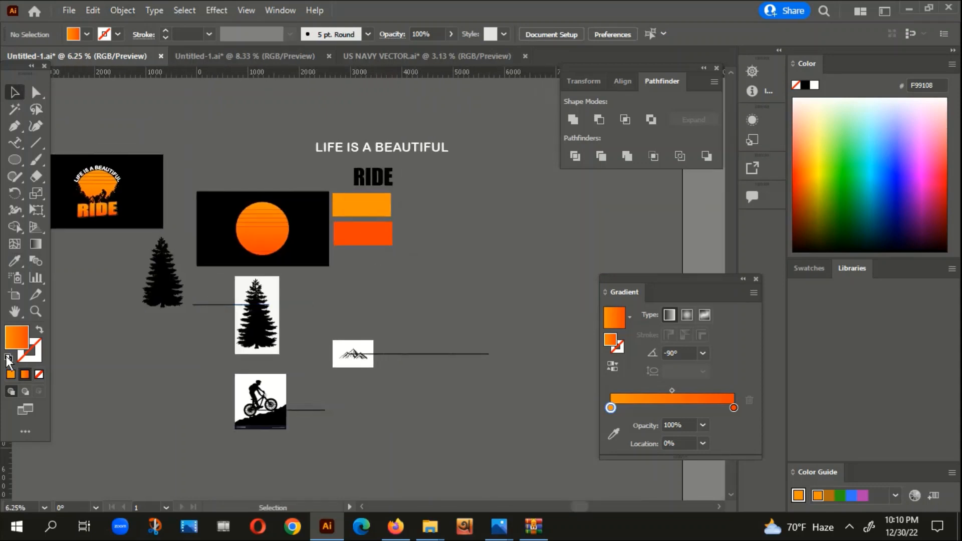
{"action": "left_click", "coordinate": [378, 201]}
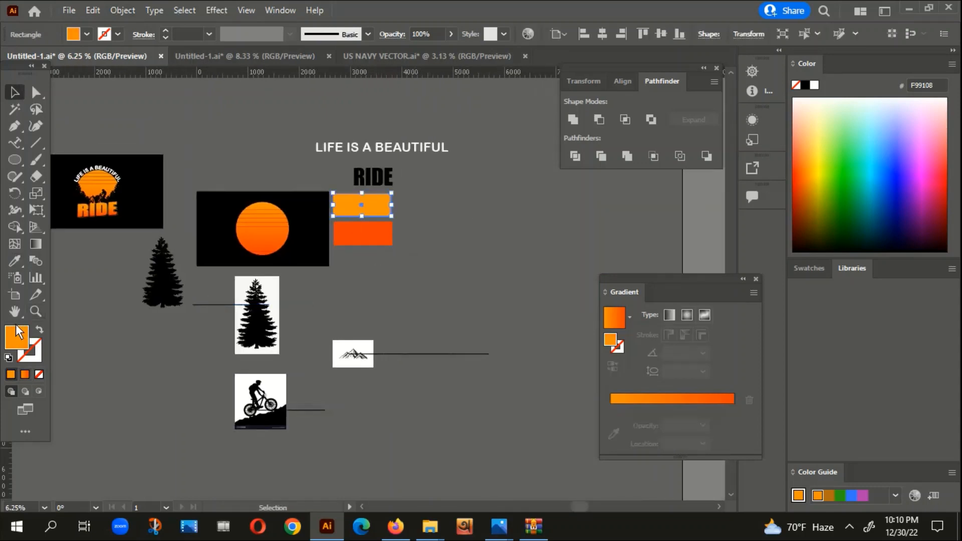
{"action": "double_click", "coordinate": [18, 333]}
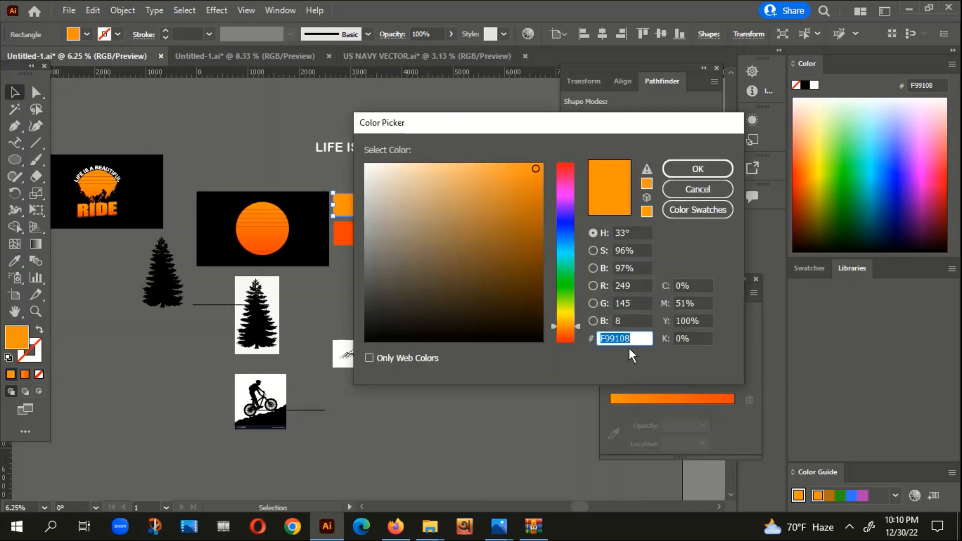
{"action": "left_click", "coordinate": [699, 171]}
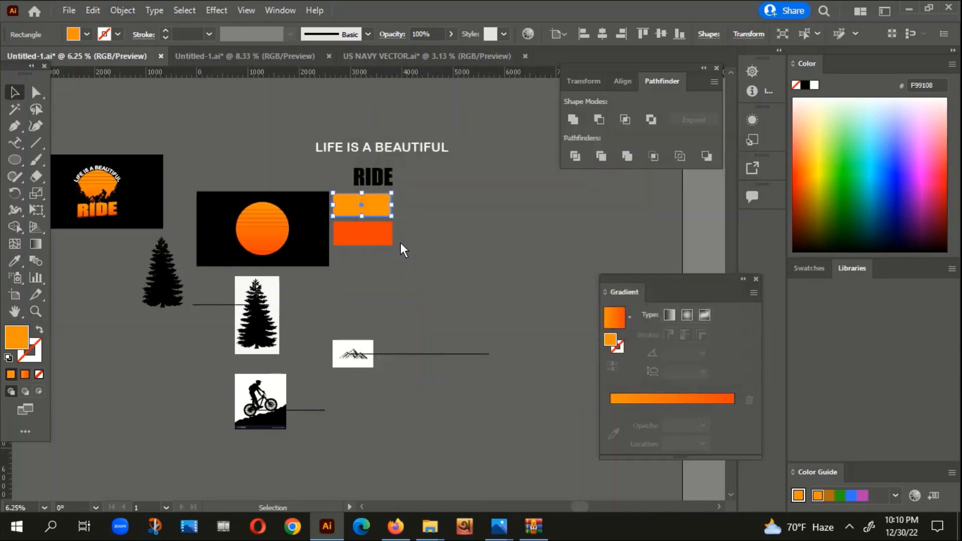
{"action": "left_click", "coordinate": [374, 230]}
{"action": "double_click", "coordinate": [15, 344]}
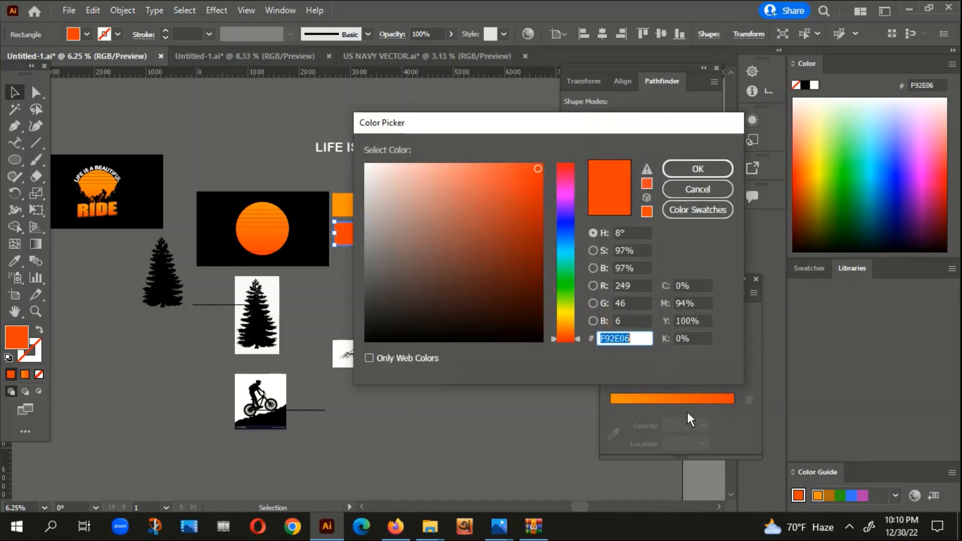
{"action": "left_click", "coordinate": [710, 170]}
{"action": "left_click", "coordinate": [438, 291]}
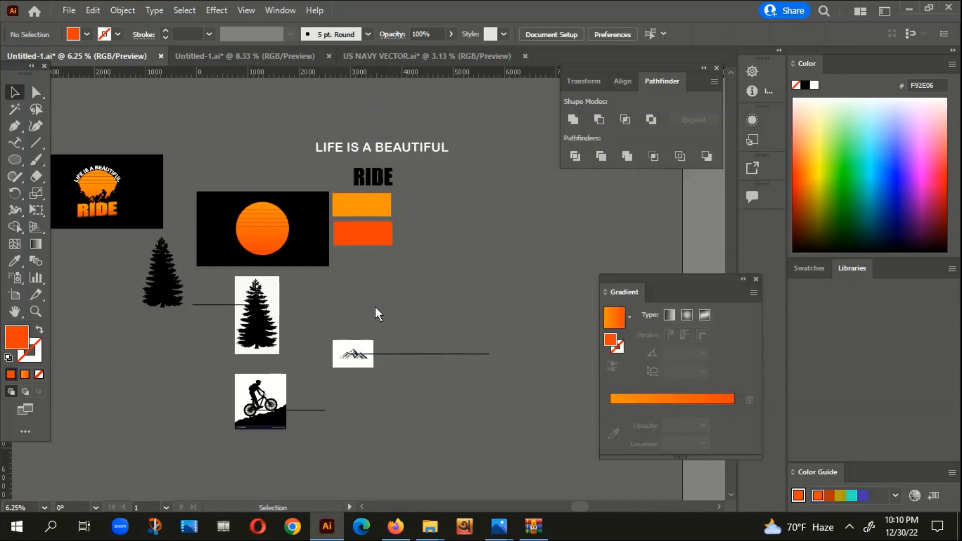
- Add a middle orange stop to the sun's gradient at about 55% location, and deselect the sun
{"action": "scroll", "coordinate": [371, 265], "scroll_direction": "up", "scroll_amount": 3}
{"action": "left_click", "coordinate": [350, 198]}
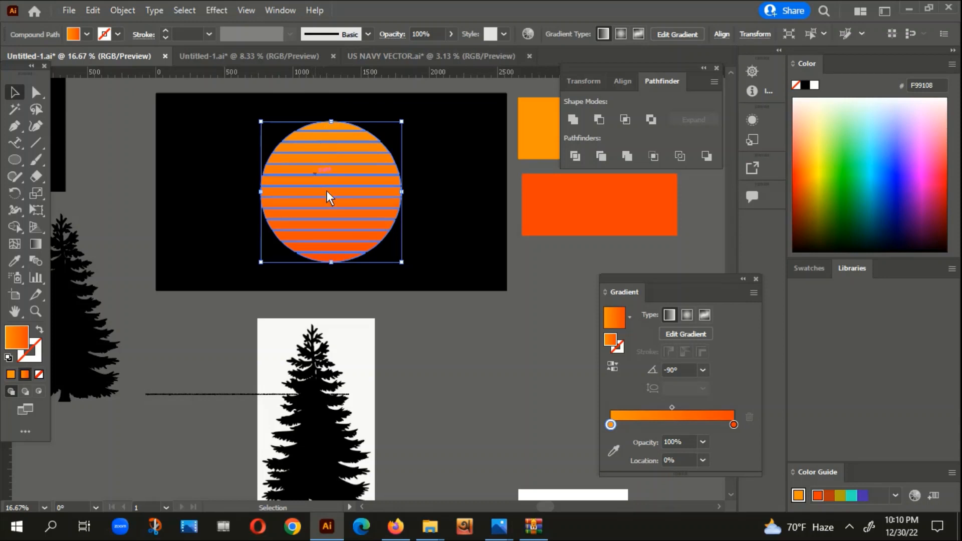
{"action": "left_click_drag", "start_coordinate": [623, 422], "coordinate": [679, 427]}
{"action": "left_click", "coordinate": [562, 379]}
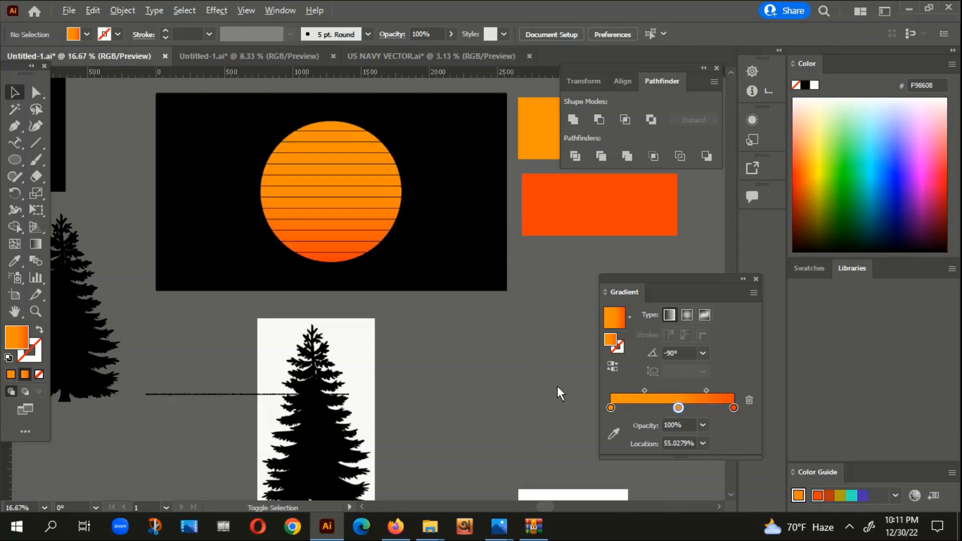
- Move the traced pine tree onto the left side of the sun and scale it down proportionally
{"action": "scroll", "coordinate": [558, 386], "scroll_direction": "down", "scroll_amount": 2}
{"action": "scroll", "coordinate": [502, 368], "scroll_direction": "down", "scroll_amount": 1}
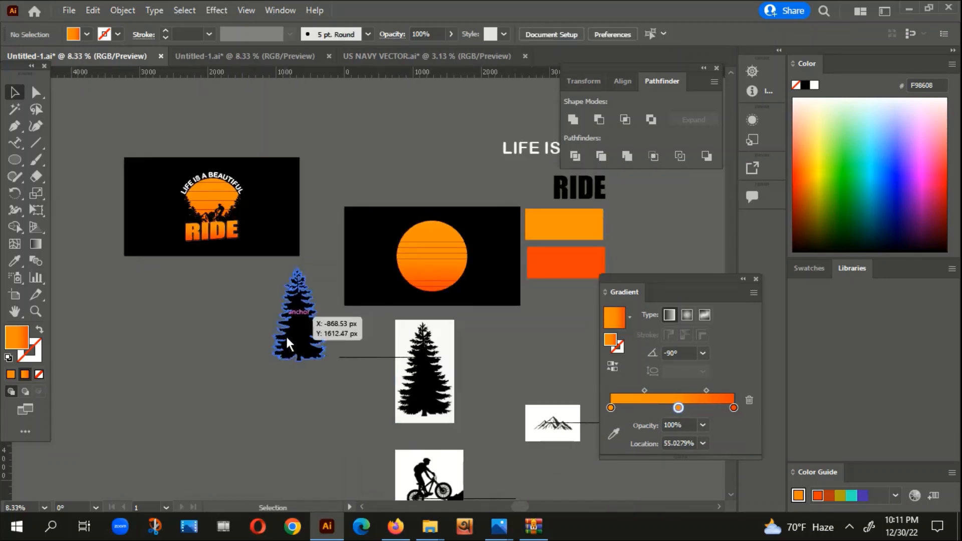
{"action": "left_click_drag", "start_coordinate": [287, 335], "coordinate": [404, 285]}
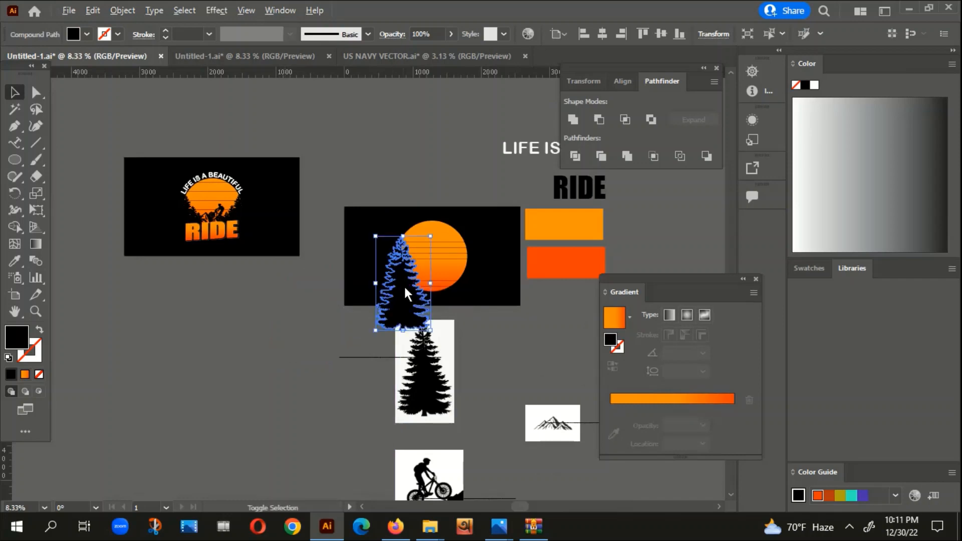
{"action": "scroll", "coordinate": [404, 285], "scroll_direction": "up", "scroll_amount": 4}
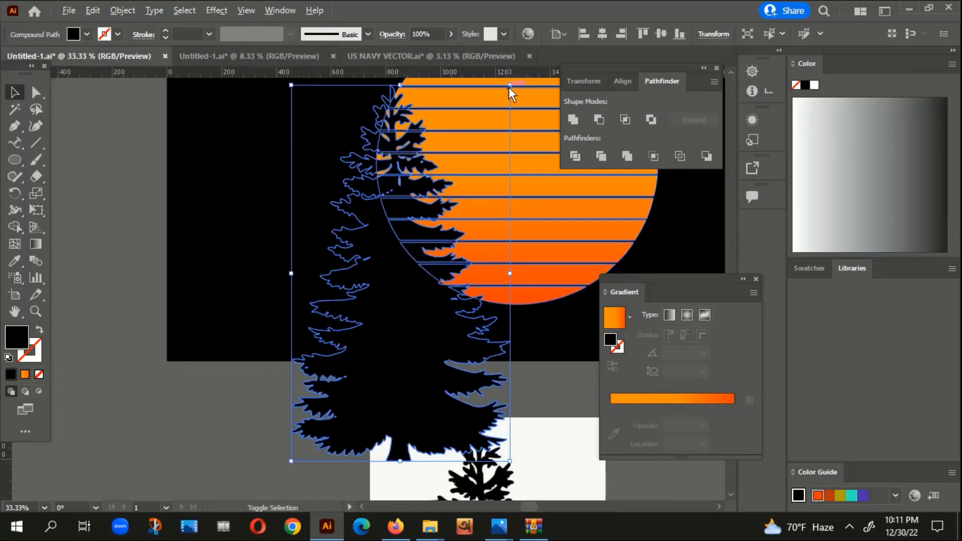
{"action": "left_click_drag", "start_coordinate": [510, 87], "coordinate": [448, 190]}
{"action": "left_click_drag", "start_coordinate": [378, 317], "coordinate": [437, 270]}
- Duplicate the pine into three descending trees along the sun's left edge, and make the middle tree smaller and narrower
{"action": "left_click_drag", "start_coordinate": [385, 141], "coordinate": [404, 116]}
{"action": "key", "text": "ctrl+minus"}
{"action": "key", "text": "ctrl+minus"}
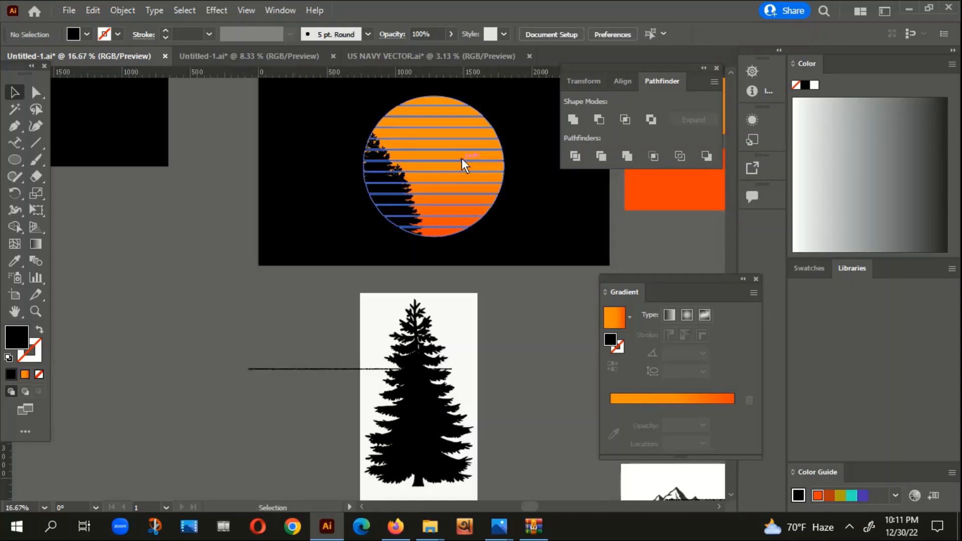
{"action": "scroll", "coordinate": [379, 141], "scroll_direction": "up", "scroll_amount": 3}
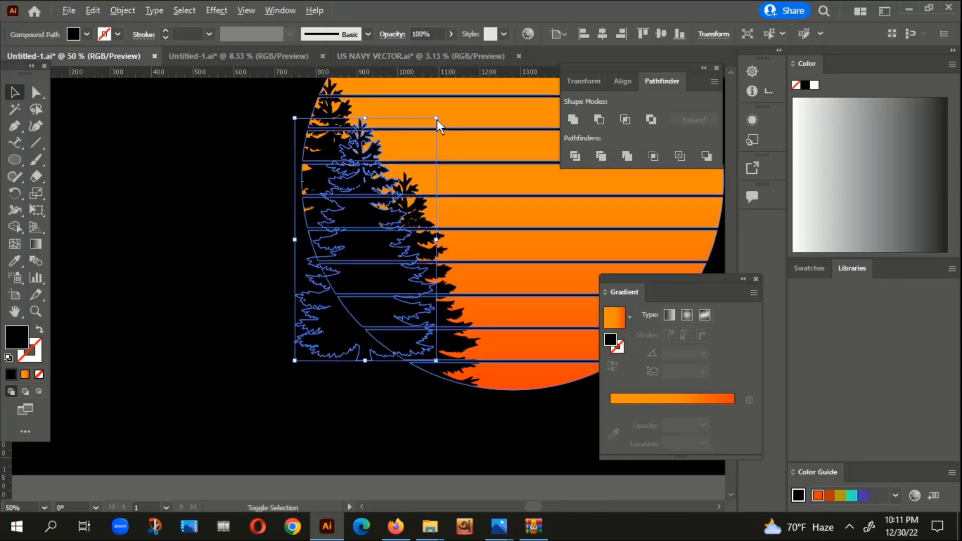
{"action": "left_click_drag", "start_coordinate": [436, 119], "coordinate": [425, 137]}
{"action": "left_click_drag", "start_coordinate": [381, 159], "coordinate": [381, 159]}
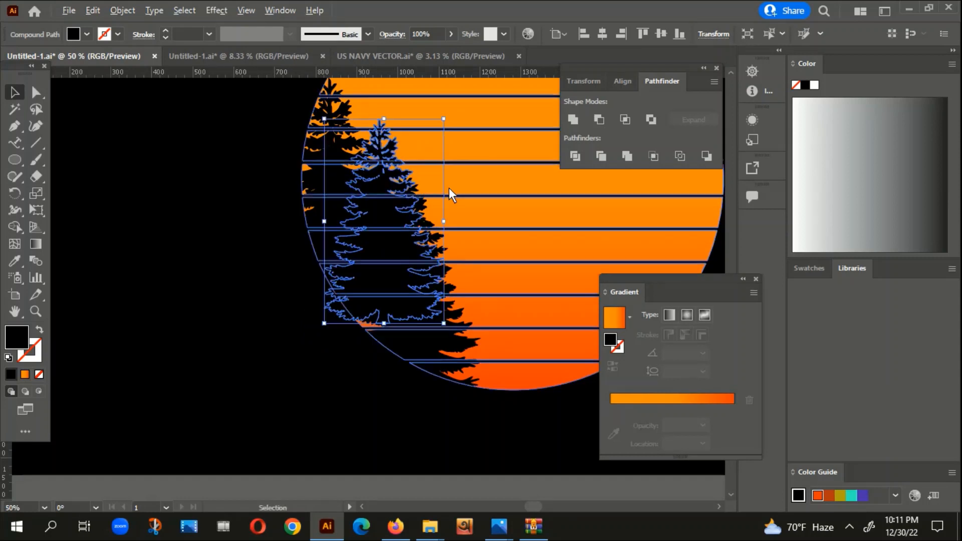
{"action": "left_click_drag", "start_coordinate": [443, 221], "coordinate": [428, 221]}
- Enlarge the middle tree downward to cover the orange gap below it
{"action": "left_click", "coordinate": [336, 332]}
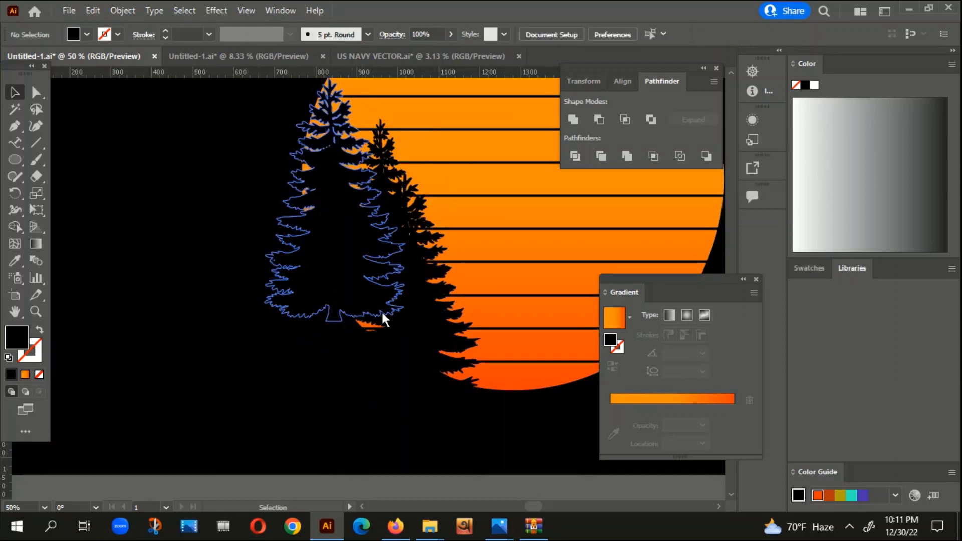
{"action": "left_click_drag", "start_coordinate": [423, 315], "coordinate": [372, 381]}
{"action": "scroll", "coordinate": [372, 328], "scroll_direction": "up", "scroll_amount": 4}
{"action": "scroll", "coordinate": [360, 379], "scroll_direction": "down", "scroll_amount": 5}
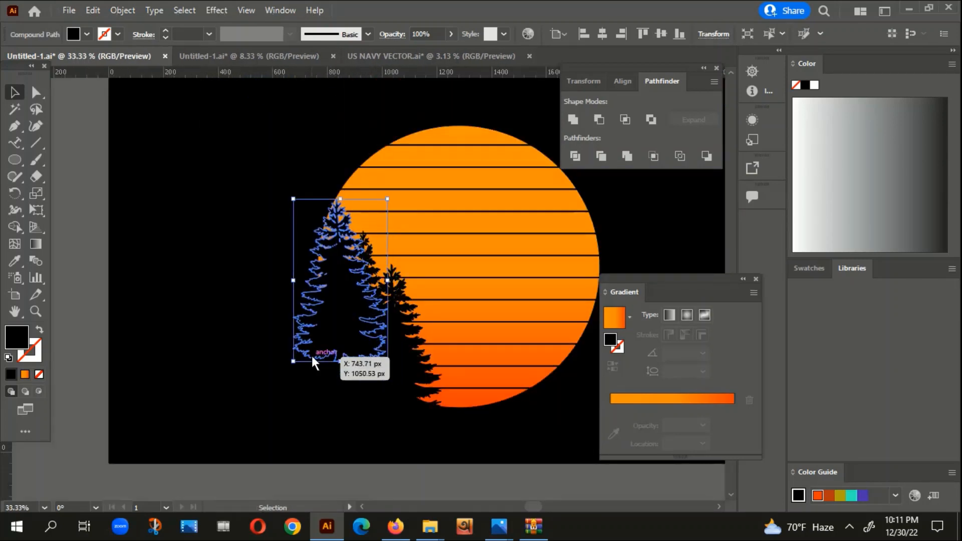
- Select the three pine trees on the sun's left side and group them
{"action": "left_click", "coordinate": [249, 280]}
{"action": "left_click", "coordinate": [405, 323]}
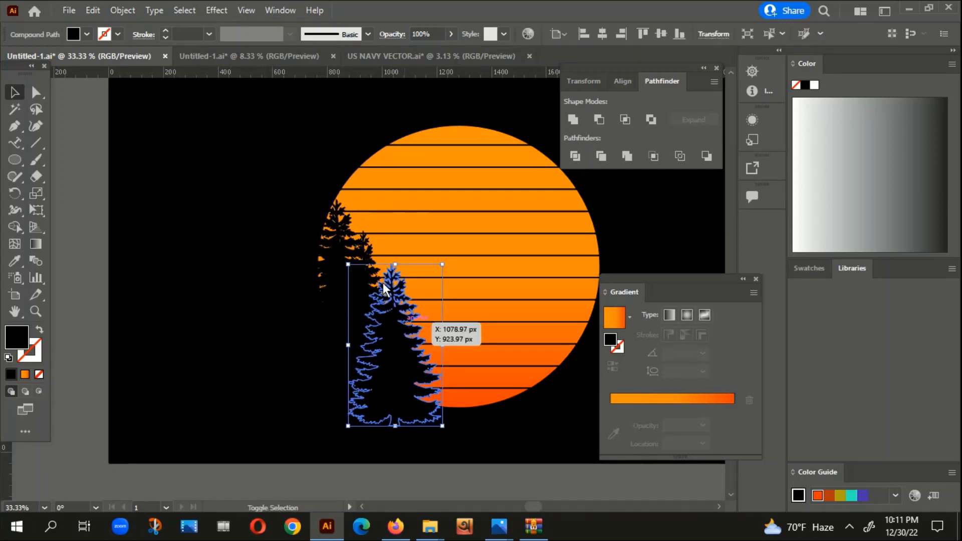
{"action": "left_click", "coordinate": [345, 247], "text": "shift"}
{"action": "right_click", "coordinate": [345, 247]}
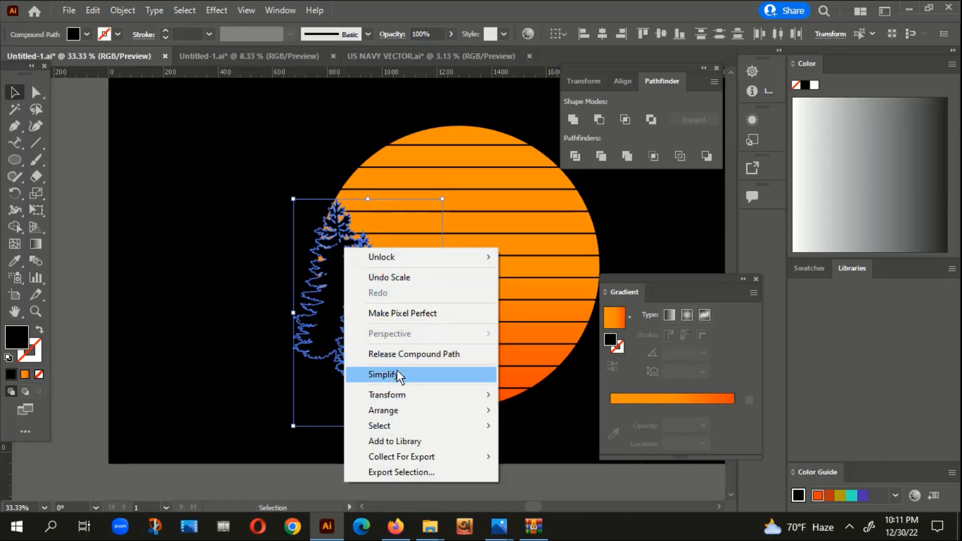
{"action": "left_click", "coordinate": [123, 10]}
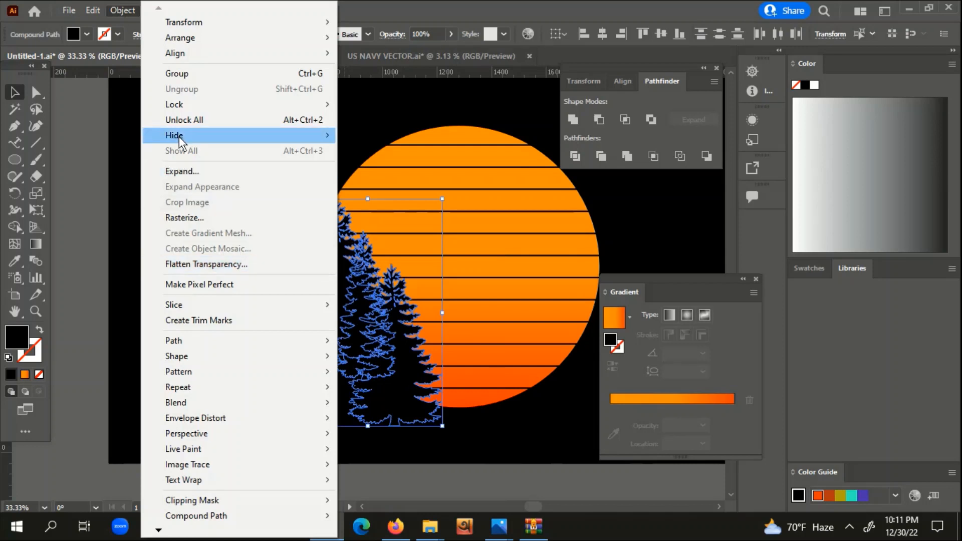
{"action": "left_click", "coordinate": [179, 73]}
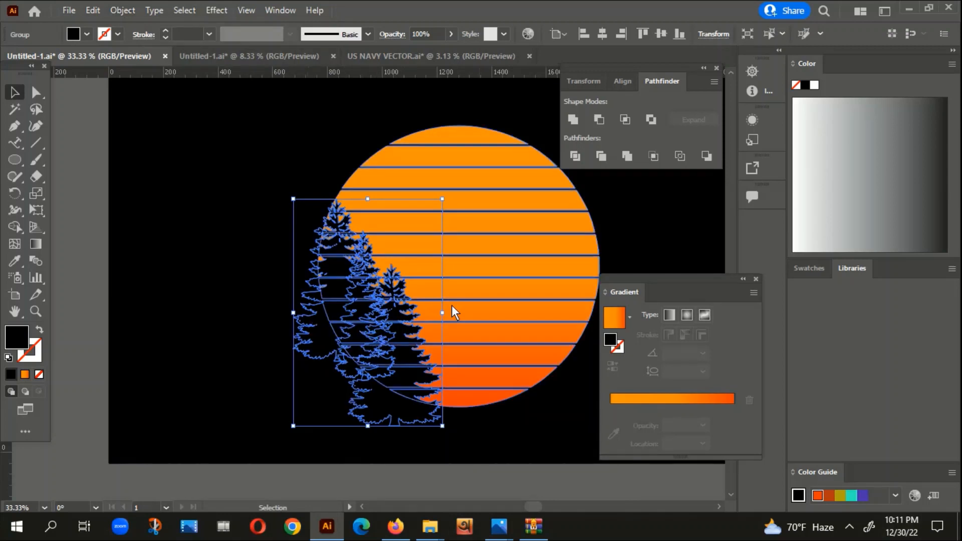
- Create a vertically reflected copy of the tree group, place it over the sun's right edge, and deselect
{"action": "right_click", "coordinate": [364, 276]}
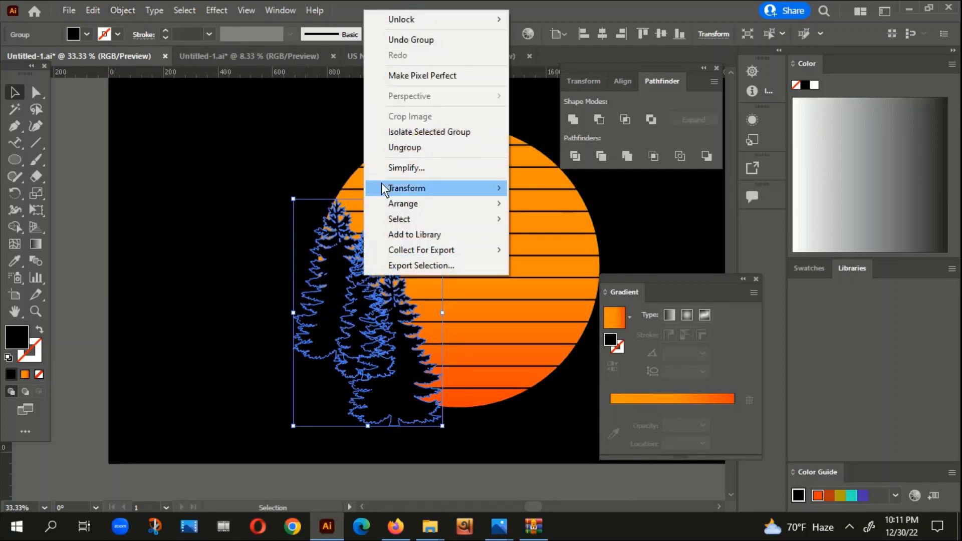
{"action": "mouse_move", "coordinate": [408, 188]}
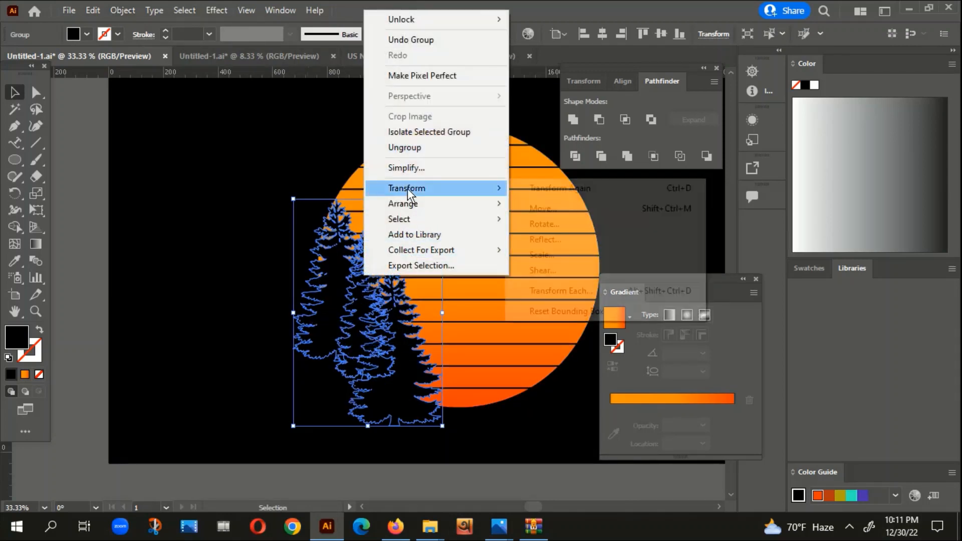
{"action": "left_click", "coordinate": [552, 238]}
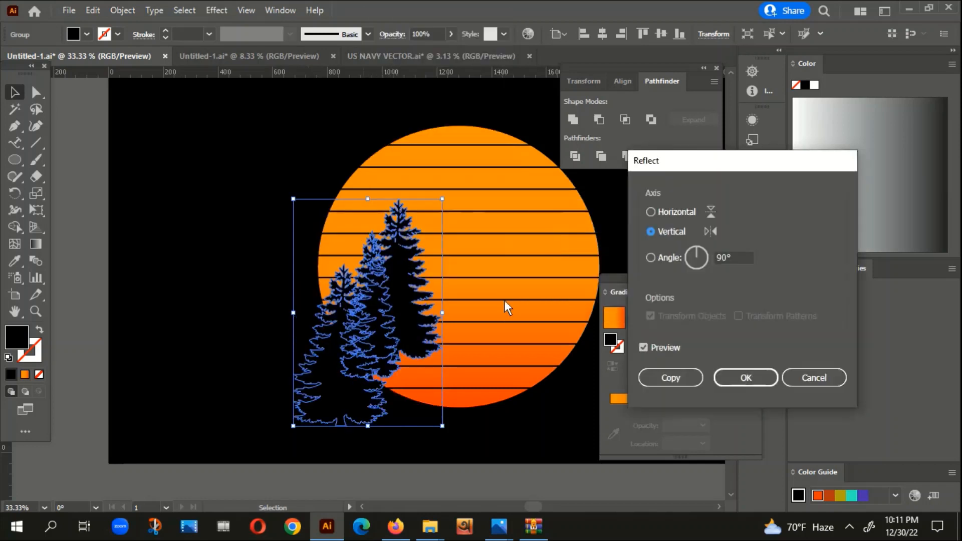
{"action": "left_click", "coordinate": [660, 380]}
{"action": "left_click_drag", "start_coordinate": [383, 325], "coordinate": [566, 323]}
{"action": "left_click", "coordinate": [293, 426]}
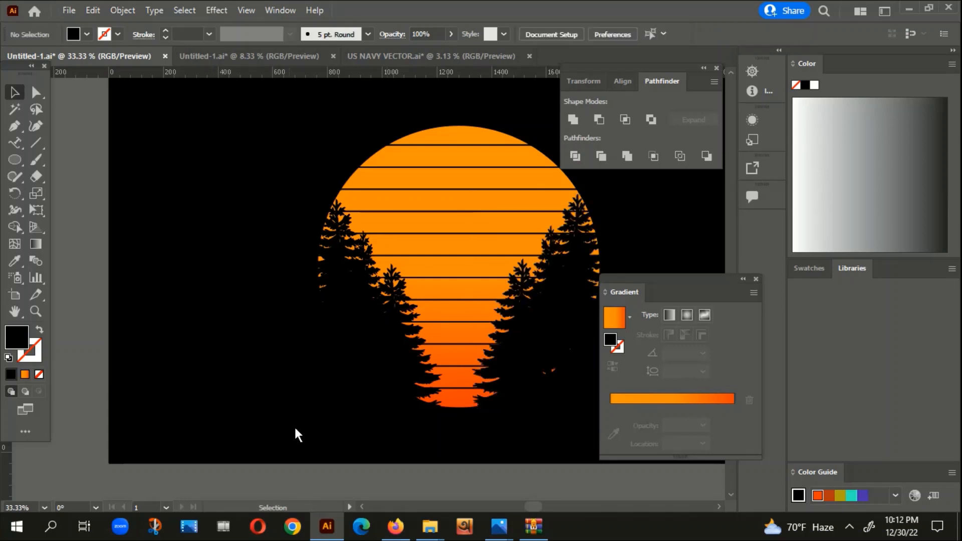
{"action": "left_click_drag", "start_coordinate": [293, 425], "coordinate": [225, 326]}
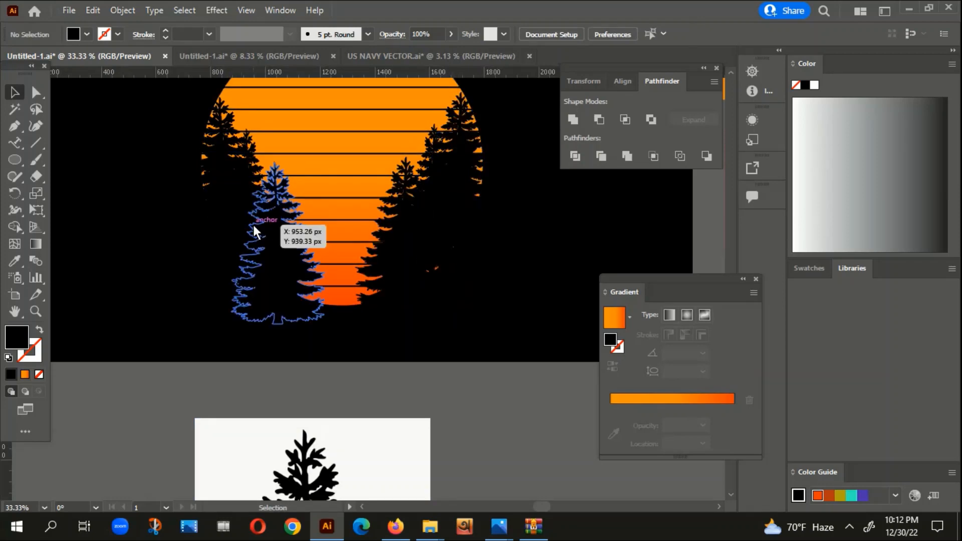
- Fine-tune the vertical position of the mirrored tree group over the sun's right edge and deselect it
{"action": "left_click", "coordinate": [252, 224]}
{"action": "scroll", "coordinate": [439, 284], "scroll_direction": "up", "scroll_amount": 1}
{"action": "left_click", "coordinate": [476, 250]}
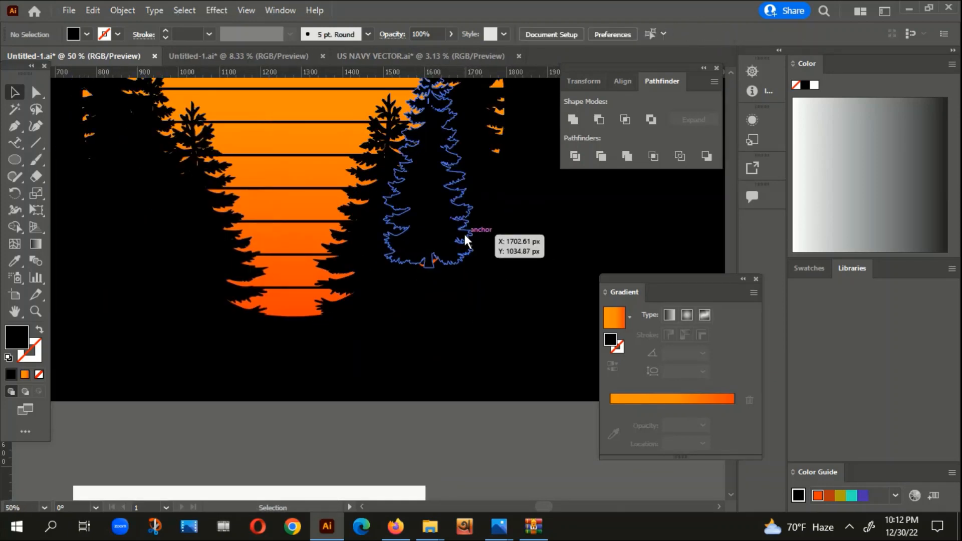
{"action": "left_click_drag", "start_coordinate": [468, 242], "coordinate": [468, 246]}
{"action": "scroll", "coordinate": [468, 245], "scroll_direction": "down", "scroll_amount": 1}
{"action": "left_click", "coordinate": [551, 220]}
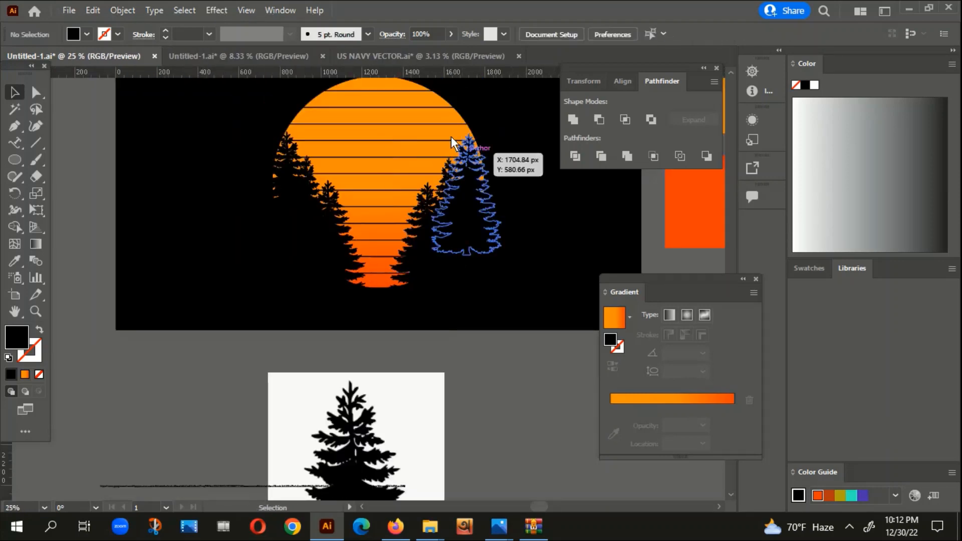
{"action": "scroll", "coordinate": [469, 140], "scroll_direction": "up", "scroll_amount": 2}
{"action": "left_click_drag", "start_coordinate": [491, 168], "coordinate": [492, 161]}
{"action": "scroll", "coordinate": [492, 161], "scroll_direction": "down", "scroll_amount": 3}
{"action": "left_click", "coordinate": [556, 193]}
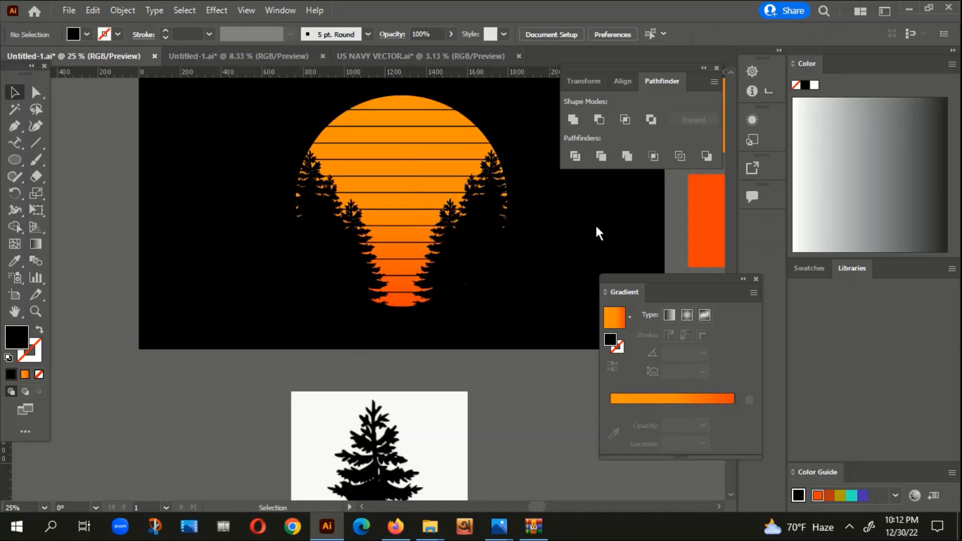
- Select the tree groups on both sides of the sun, group them together, and deselect
{"action": "scroll", "coordinate": [581, 233], "scroll_direction": "right", "scroll_amount": 2}
{"action": "left_click_drag", "start_coordinate": [471, 251], "coordinate": [311, 246]}
{"action": "right_click", "coordinate": [394, 242]}
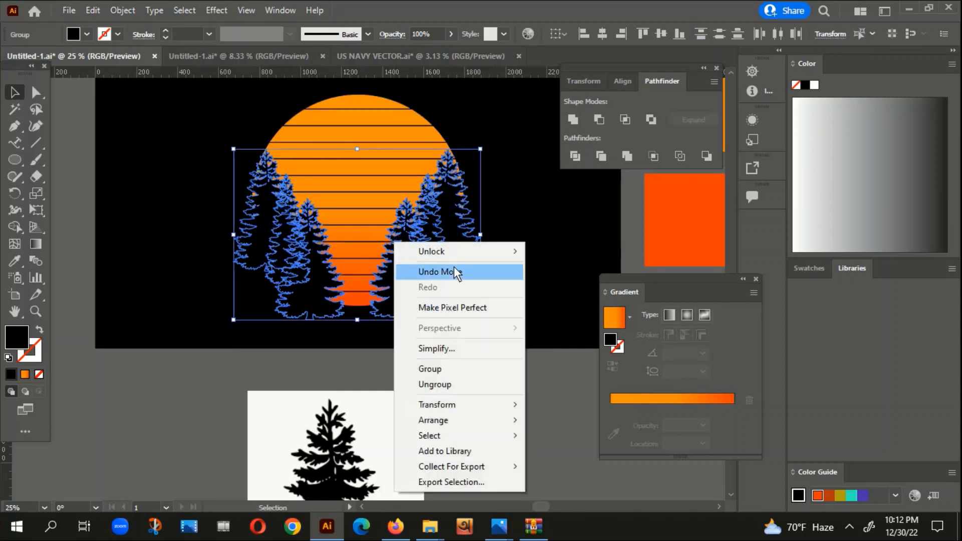
{"action": "left_click", "coordinate": [425, 369]}
{"action": "left_click", "coordinate": [503, 318]}
- Place a copy of the mountain reference image in the empty area below the cyclist image
{"action": "scroll", "coordinate": [503, 319], "scroll_direction": "down", "scroll_amount": 3}
{"action": "scroll", "coordinate": [451, 226], "scroll_direction": "down", "scroll_amount": 5}
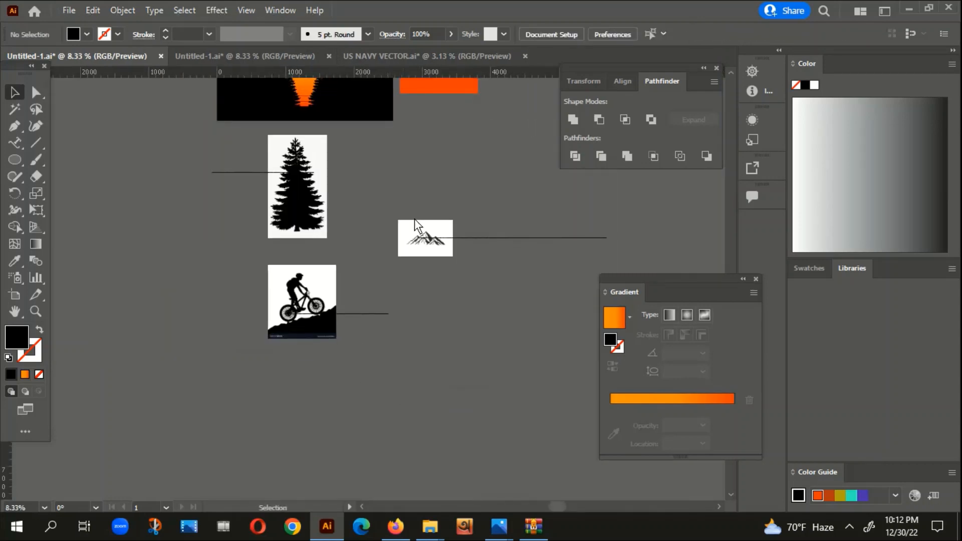
{"action": "scroll", "coordinate": [443, 263], "scroll_direction": "up", "scroll_amount": 3}
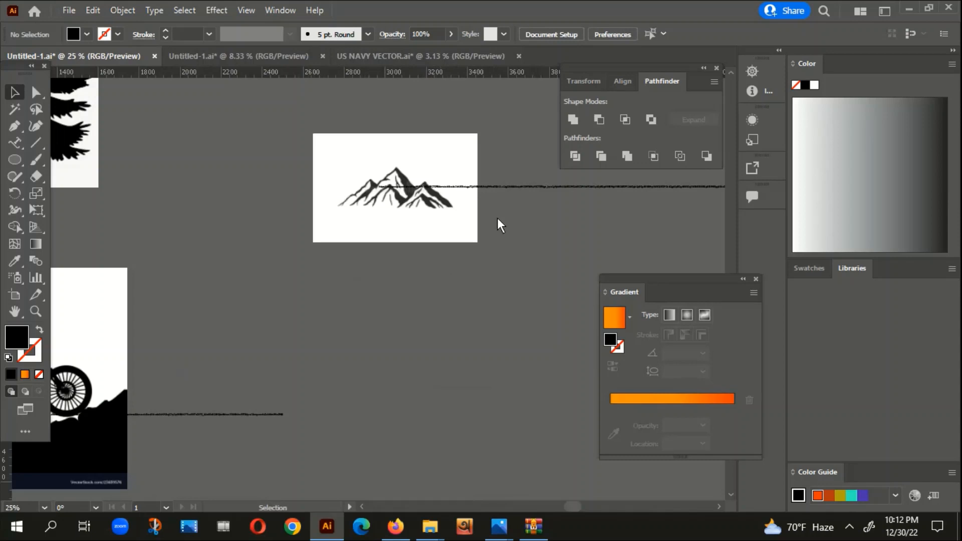
{"action": "scroll", "coordinate": [423, 223], "scroll_direction": "up", "scroll_amount": 3}
{"action": "scroll", "coordinate": [305, 237], "scroll_direction": "down", "scroll_amount": 3}
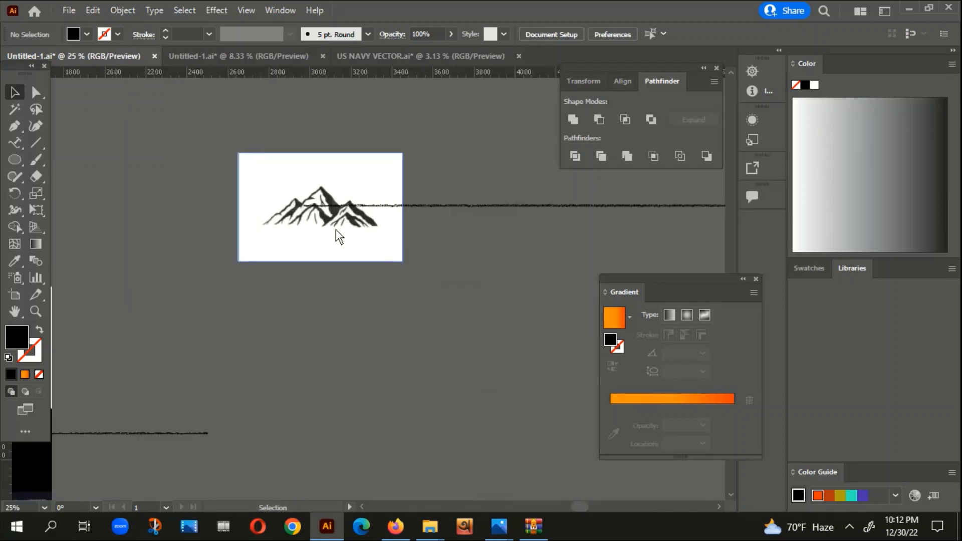
{"action": "scroll", "coordinate": [422, 213], "scroll_direction": "down", "scroll_amount": 2}
{"action": "left_click_drag", "start_coordinate": [392, 214], "coordinate": [222, 450]}
{"action": "scroll", "coordinate": [452, 260], "scroll_direction": "down", "scroll_amount": 2}
{"action": "scroll", "coordinate": [287, 324], "scroll_direction": "up", "scroll_amount": 3}
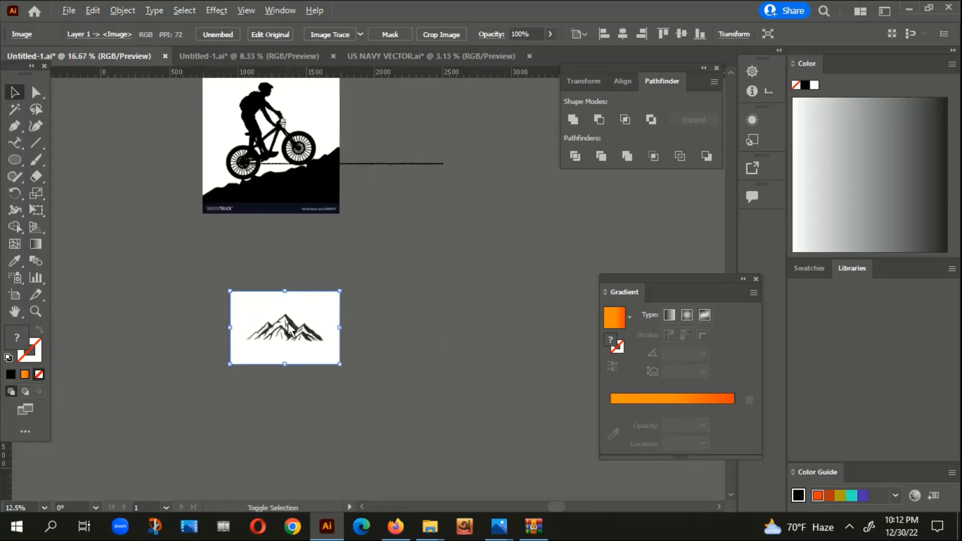
- Image-trace the copied mountain picture with the default preset, expand the tracing, ungroup it, and deselect
{"action": "left_click", "coordinate": [323, 31]}
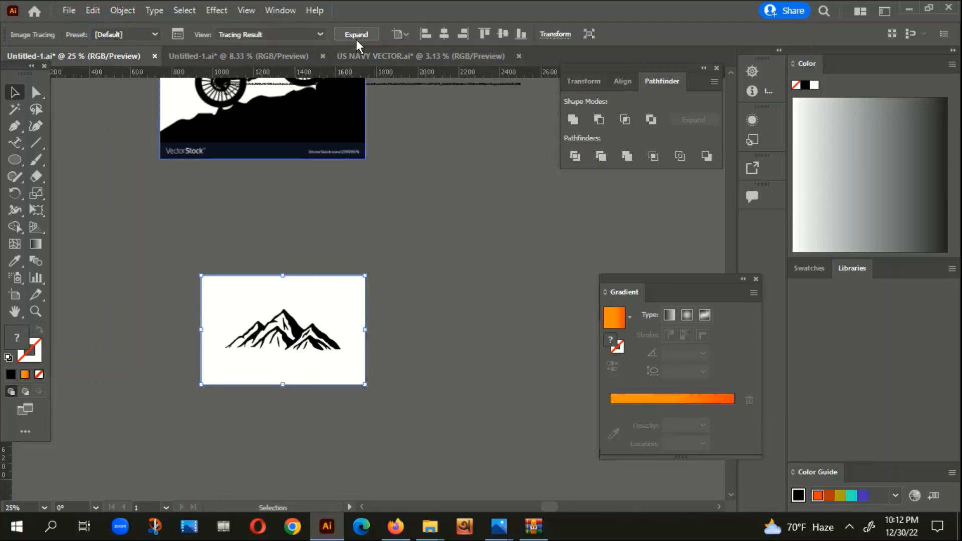
{"action": "left_click", "coordinate": [356, 36]}
{"action": "right_click", "coordinate": [303, 313]}
{"action": "left_click", "coordinate": [344, 188]}
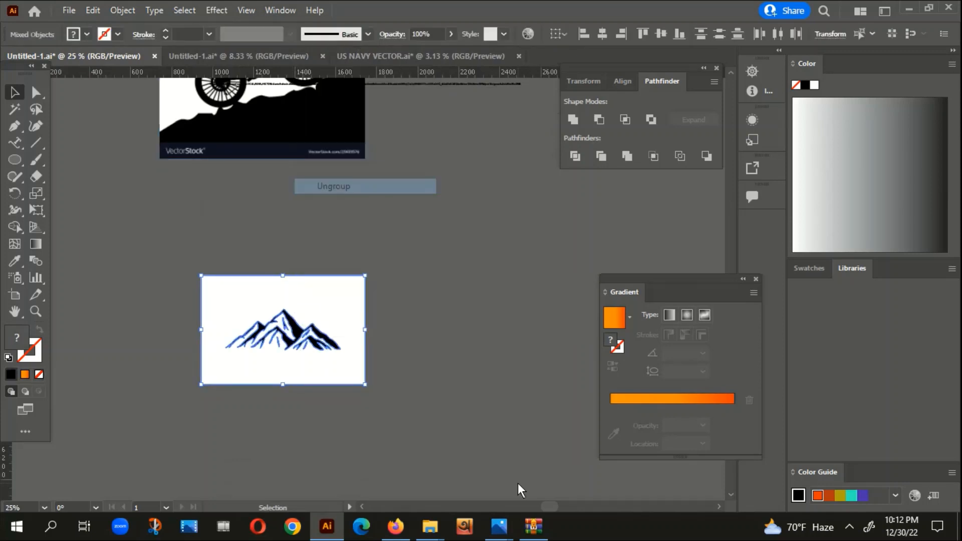
{"action": "left_click", "coordinate": [351, 250]}
- Move the white background away from the traced mountains, then select all the black mountain paths and group them
{"action": "mouse_move", "coordinate": [333, 343]}
{"action": "left_mouse_down"}
{"action": "mouse_move", "coordinate": [359, 325]}
{"action": "mouse_move", "coordinate": [131, 345]}
{"action": "left_mouse_up"}
{"action": "key", "text": "v"}
{"action": "left_click", "coordinate": [383, 318]}
{"action": "left_click_drag", "start_coordinate": [363, 415], "coordinate": [221, 301]}
{"action": "right_click", "coordinate": [347, 328]}
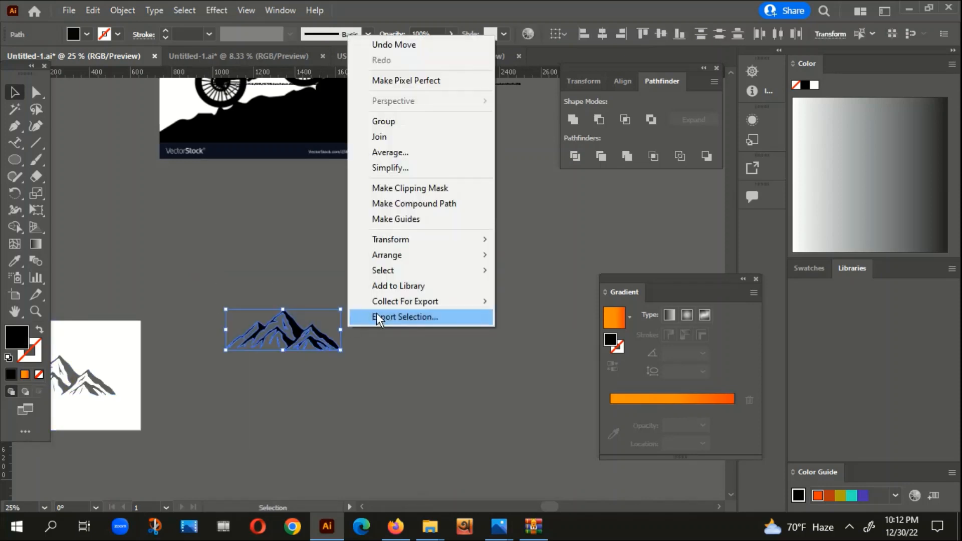
{"action": "left_click", "coordinate": [391, 121]}
- Bring the mountain group to the front of the stacking order
{"action": "key", "text": "ctrl+minus"}
{"action": "scroll", "coordinate": [396, 360], "scroll_direction": "up", "scroll_amount": 3}
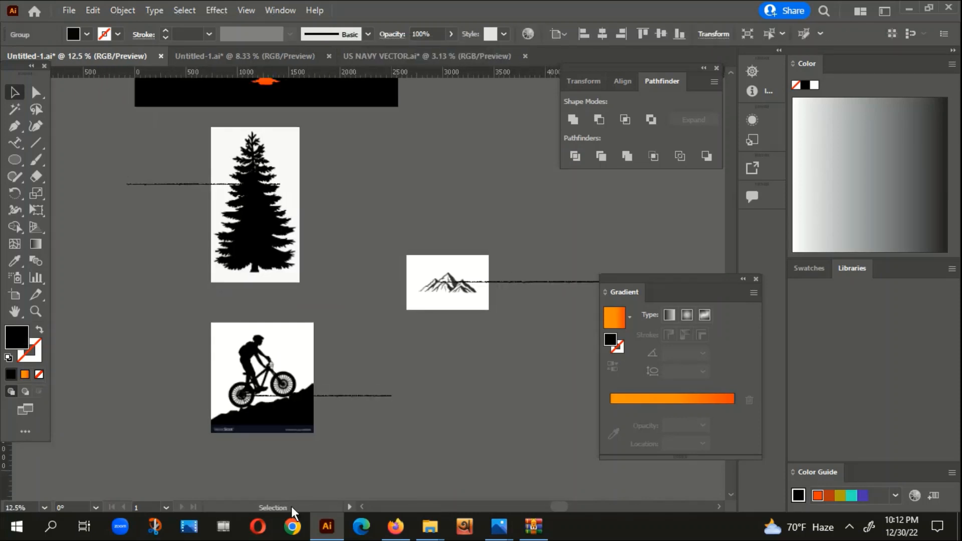
{"action": "key", "text": "ctrl+minus"}
{"action": "key", "text": "ctrl+minus"}
{"action": "key", "text": "ctrl+minus"}
{"action": "right_click", "coordinate": [372, 466]}
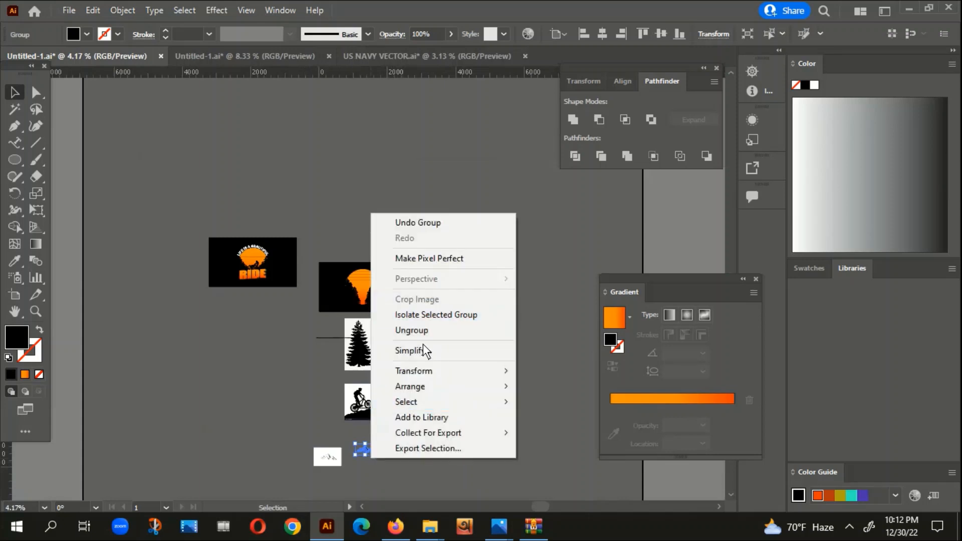
{"action": "mouse_move", "coordinate": [420, 389]}
{"action": "left_click", "coordinate": [598, 386]}
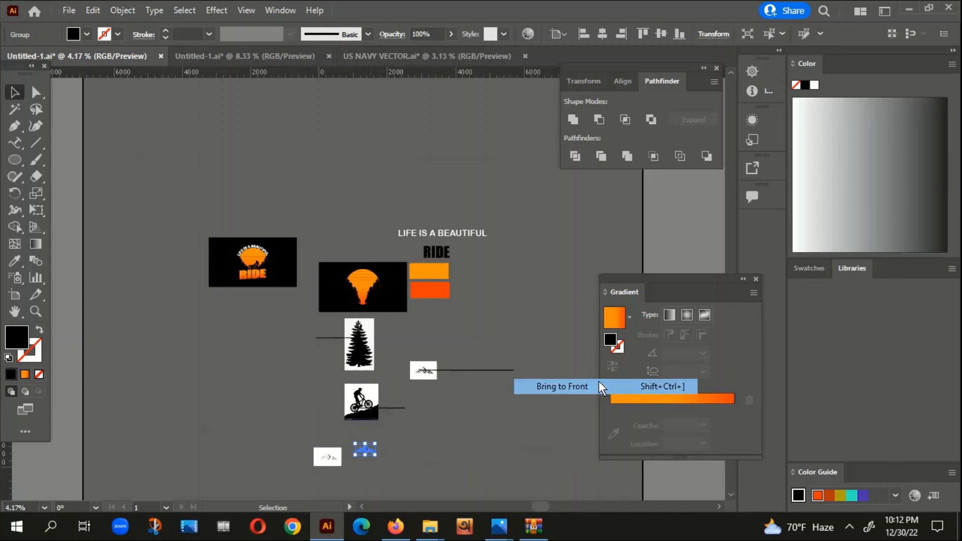
{"action": "left_click", "coordinate": [413, 440]}
- Move the mountains onto the lower part of the sun, enlarge them, centre them between the trees, and deselect
{"action": "left_click_drag", "start_coordinate": [365, 448], "coordinate": [360, 298]}
{"action": "scroll", "coordinate": [360, 299], "scroll_direction": "up", "scroll_amount": 4}
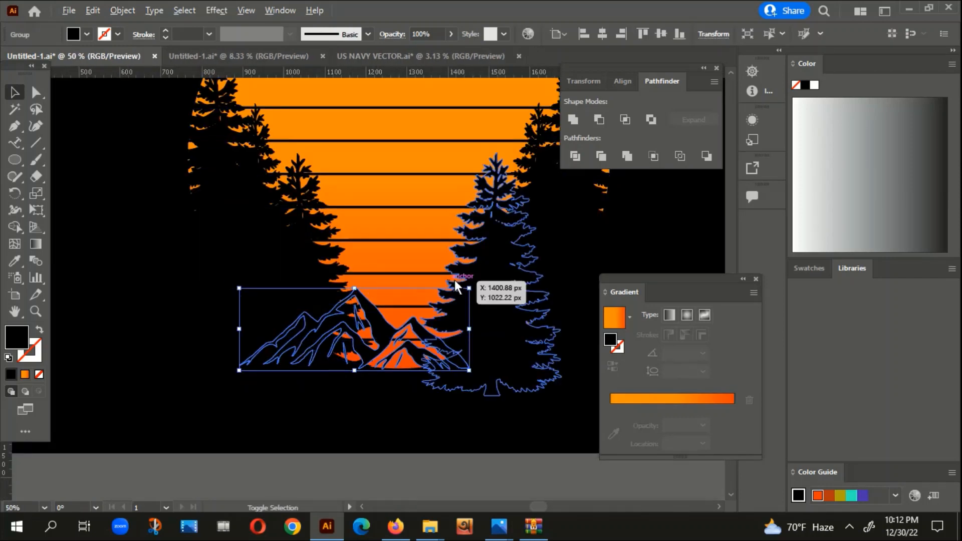
{"action": "left_click_drag", "start_coordinate": [467, 286], "coordinate": [557, 369]}
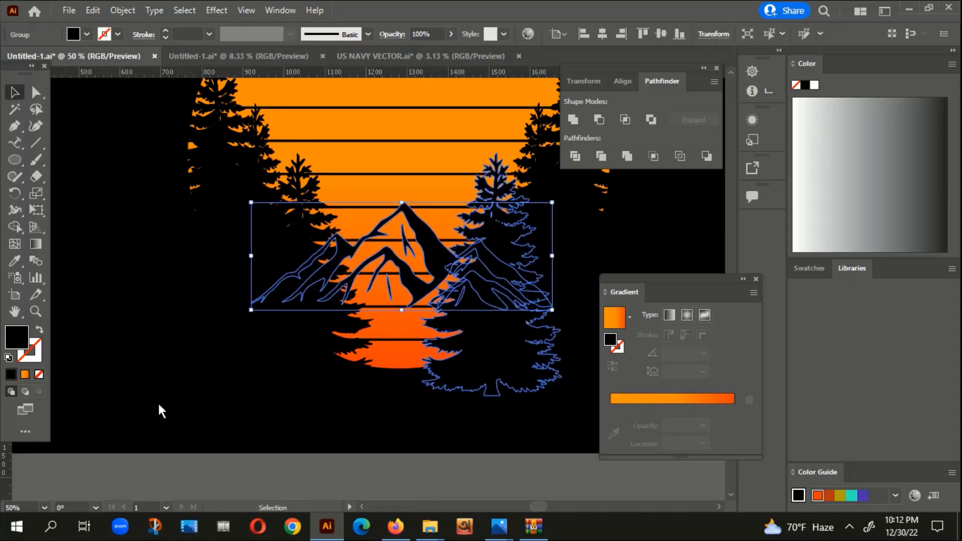
{"action": "left_click", "coordinate": [182, 399]}
- Ungroup the combined trees so the left and right tree groups can be edited separately
{"action": "scroll", "coordinate": [191, 398], "scroll_direction": "down", "scroll_amount": 3, "text": "alt"}
{"action": "left_click_drag", "start_coordinate": [434, 441], "coordinate": [465, 254]}
{"action": "scroll", "coordinate": [509, 399], "scroll_direction": "down", "scroll_amount": 2, "text": "alt"}
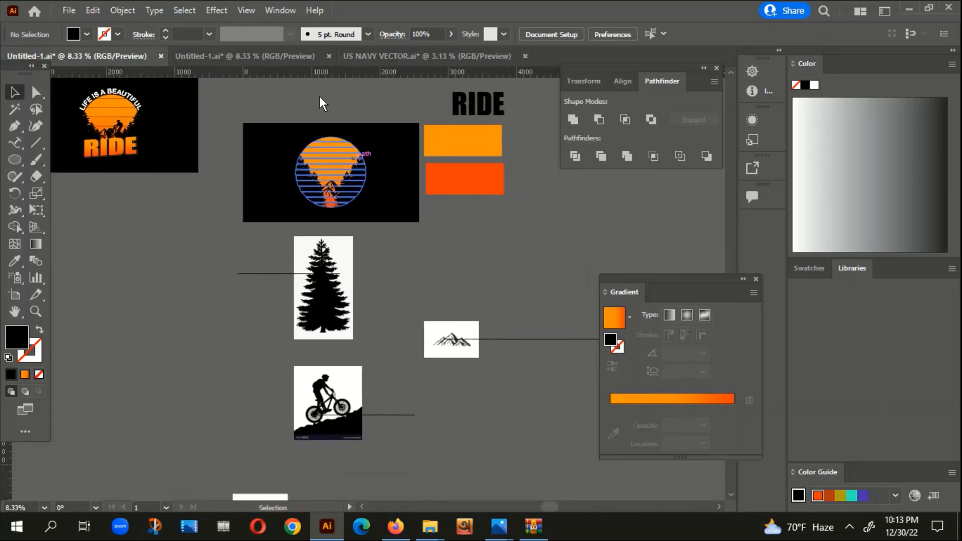
{"action": "scroll", "coordinate": [371, 168], "scroll_direction": "up", "scroll_amount": 2, "text": "alt"}
{"action": "left_click", "coordinate": [348, 155]}
{"action": "right_click", "coordinate": [348, 154]}
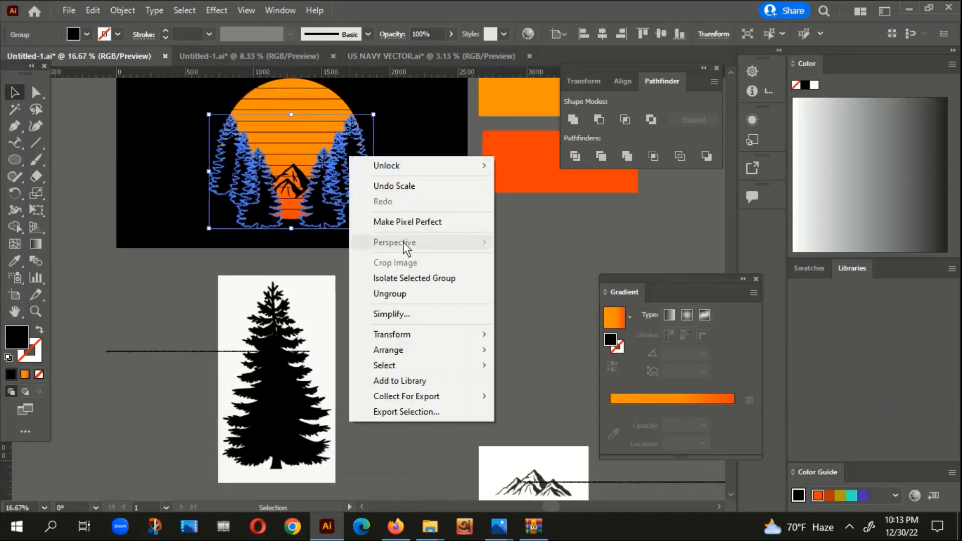
{"action": "left_click", "coordinate": [390, 294]}
{"action": "scroll", "coordinate": [343, 200], "scroll_direction": "up", "scroll_amount": 2, "text": "alt"}
- Shrink the right tree group and shift it outward on the sun's edge, and delete the left tree group
{"action": "left_click", "coordinate": [379, 173]}
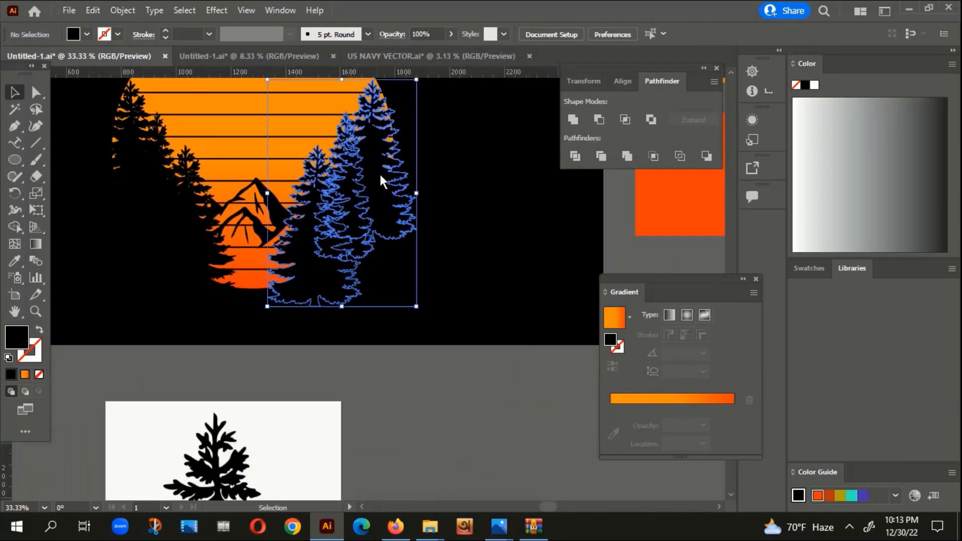
{"action": "left_click_drag", "start_coordinate": [417, 79], "coordinate": [398, 108]}
{"action": "left_click_drag", "start_coordinate": [354, 202], "coordinate": [370, 196]}
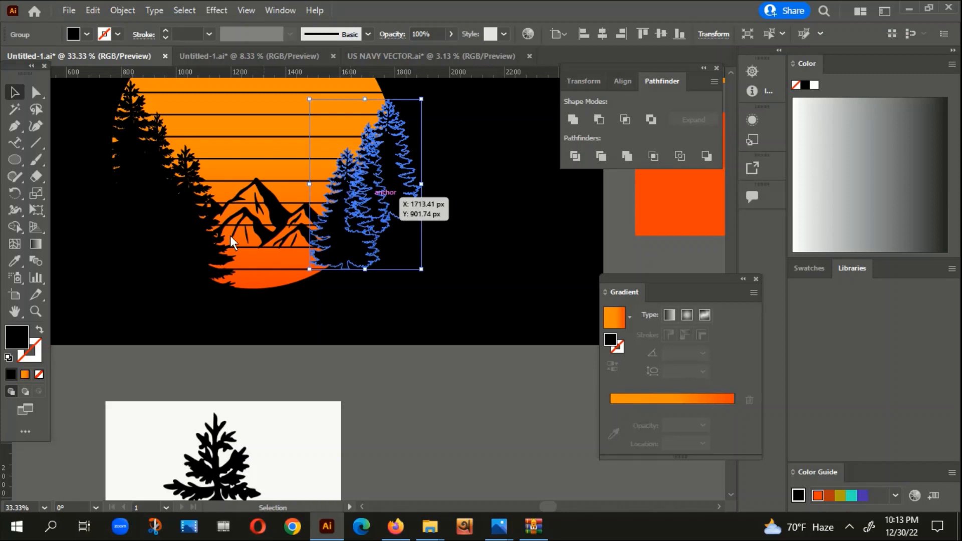
{"action": "left_click", "coordinate": [173, 230]}
{"action": "left_click", "coordinate": [122, 171]}
{"action": "key", "text": "Delete"}
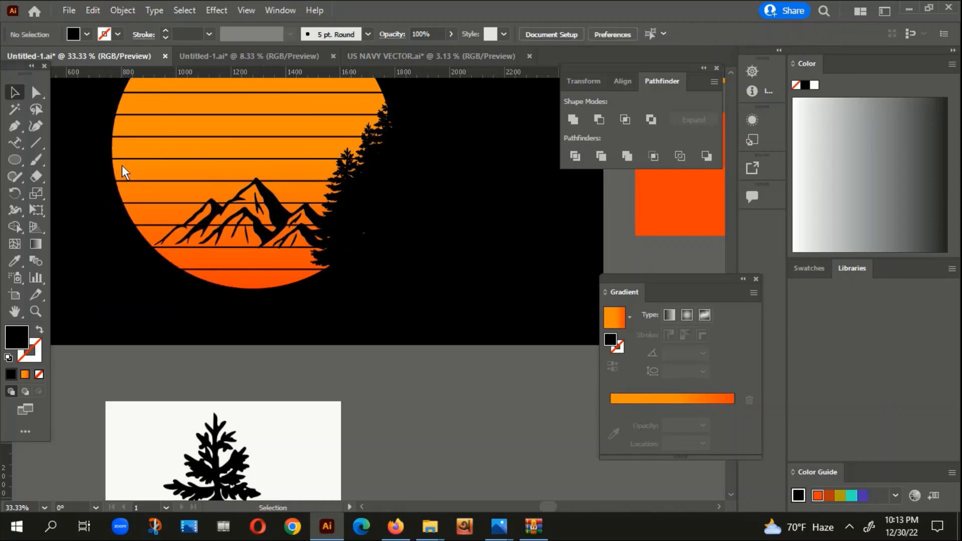
- Create a vertically reflected copy of the reduced tree group and place it on the sun's left edge
{"action": "mouse_move", "coordinate": [346, 170]}
{"action": "left_mouse_down"}
{"action": "mouse_move", "coordinate": [335, 162]}
{"action": "mouse_move", "coordinate": [351, 175]}
{"action": "left_mouse_up"}
{"action": "right_click", "coordinate": [352, 176]}
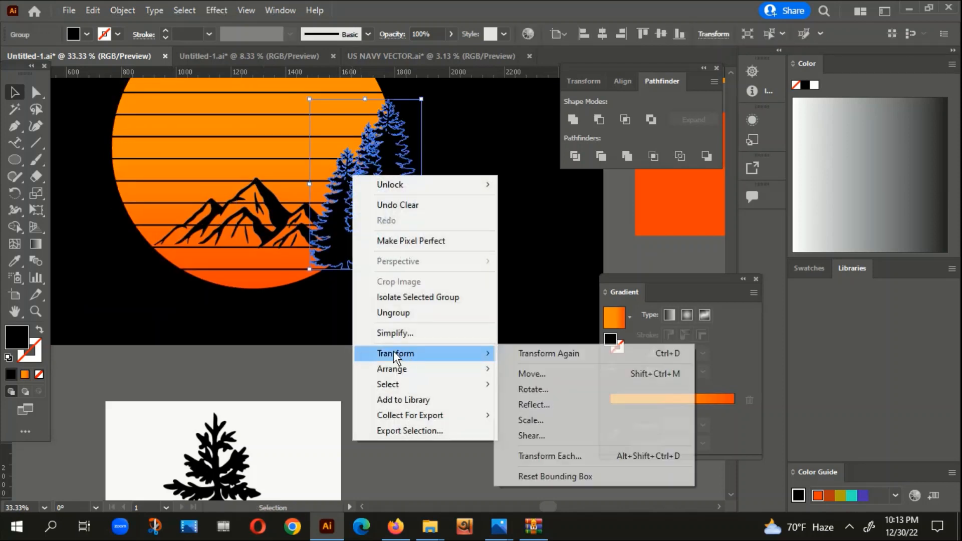
{"action": "mouse_move", "coordinate": [377, 353]}
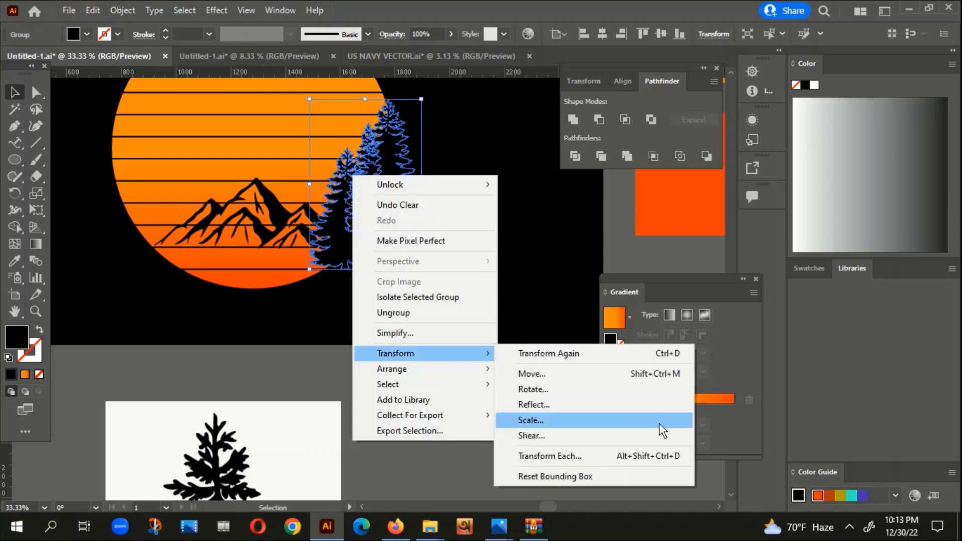
{"action": "left_click", "coordinate": [545, 407]}
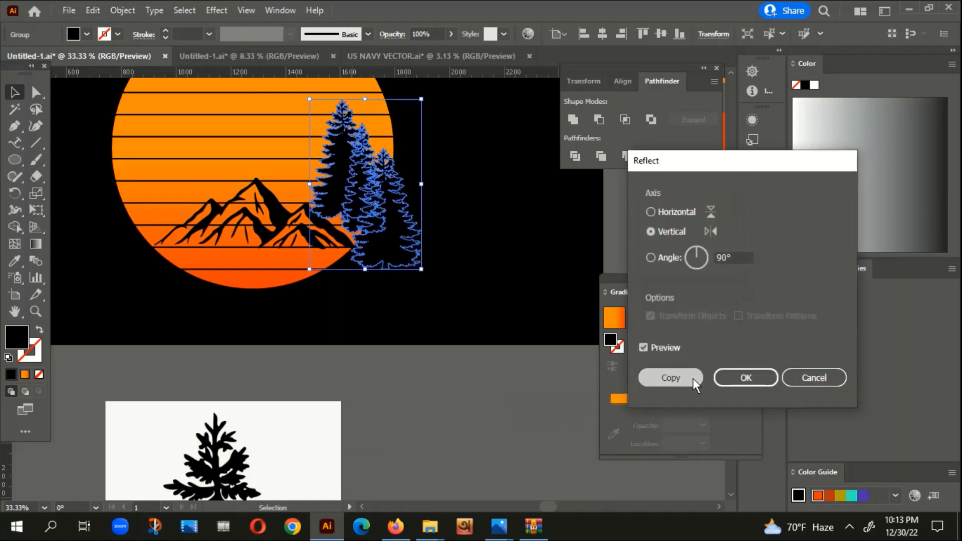
{"action": "left_click", "coordinate": [693, 378]}
{"action": "left_click_drag", "start_coordinate": [352, 173], "coordinate": [127, 190]}
{"action": "left_click", "coordinate": [237, 312]}
- Place a copy of the cyclist reference image in the empty area left of the original
{"action": "scroll", "coordinate": [237, 312], "scroll_direction": "down", "scroll_amount": 3}
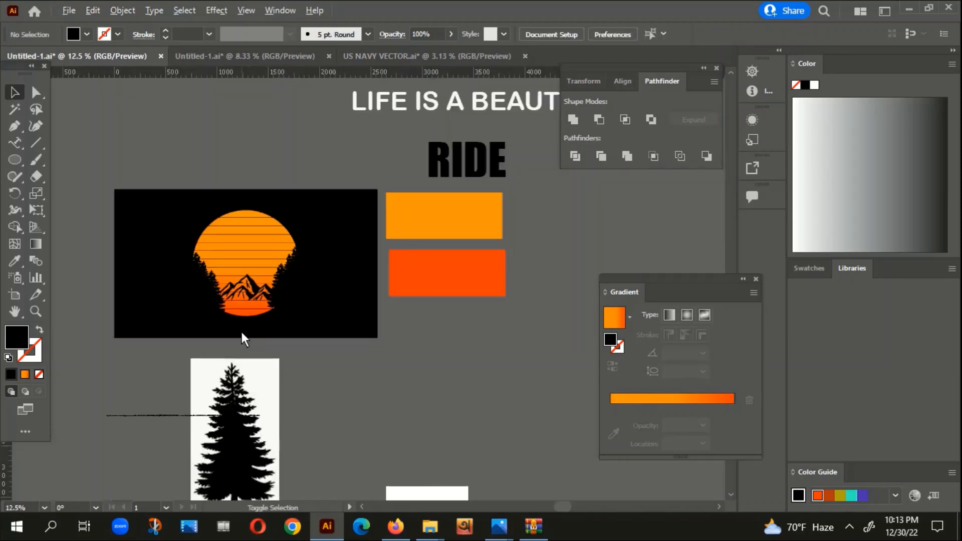
{"action": "left_click_drag", "start_coordinate": [241, 332], "coordinate": [273, 280]}
{"action": "scroll", "coordinate": [317, 305], "scroll_direction": "down", "scroll_amount": 1}
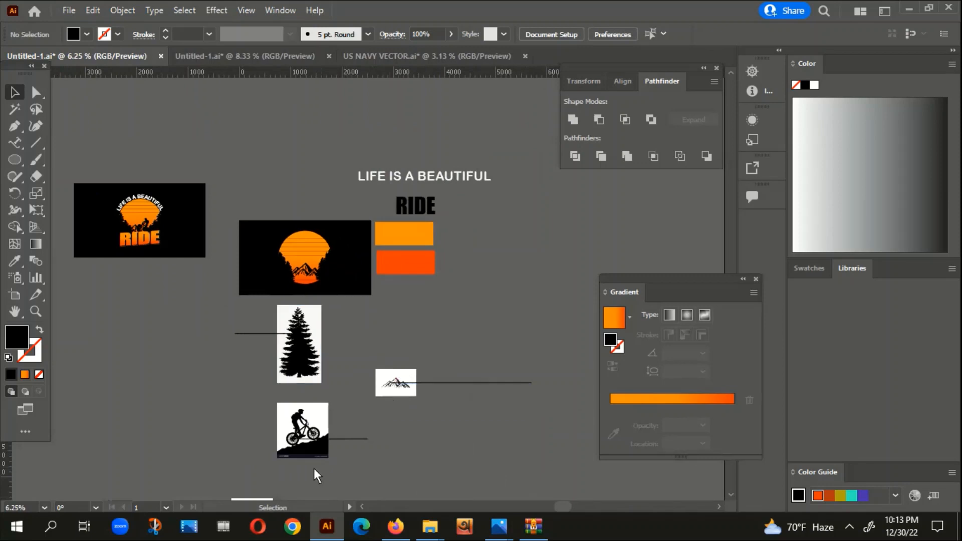
{"action": "scroll", "coordinate": [314, 468], "scroll_direction": "up", "scroll_amount": 2}
{"action": "scroll", "coordinate": [280, 355], "scroll_direction": "down", "scroll_amount": 2}
{"action": "left_click_drag", "start_coordinate": [365, 415], "coordinate": [399, 344]}
{"action": "scroll", "coordinate": [260, 357], "scroll_direction": "up", "scroll_amount": 2}
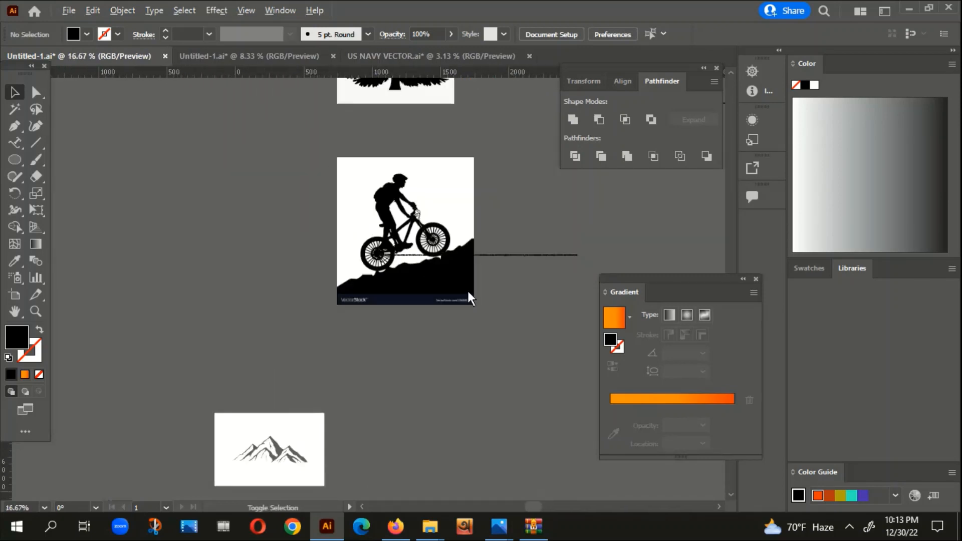
{"action": "left_click", "coordinate": [451, 207]}
{"action": "left_click_drag", "start_coordinate": [454, 206], "coordinate": [159, 201]}
{"action": "key", "text": "ctrl+plus"}
{"action": "key", "text": "ctrl+plus"}
{"action": "key", "text": "ctrl+plus"}
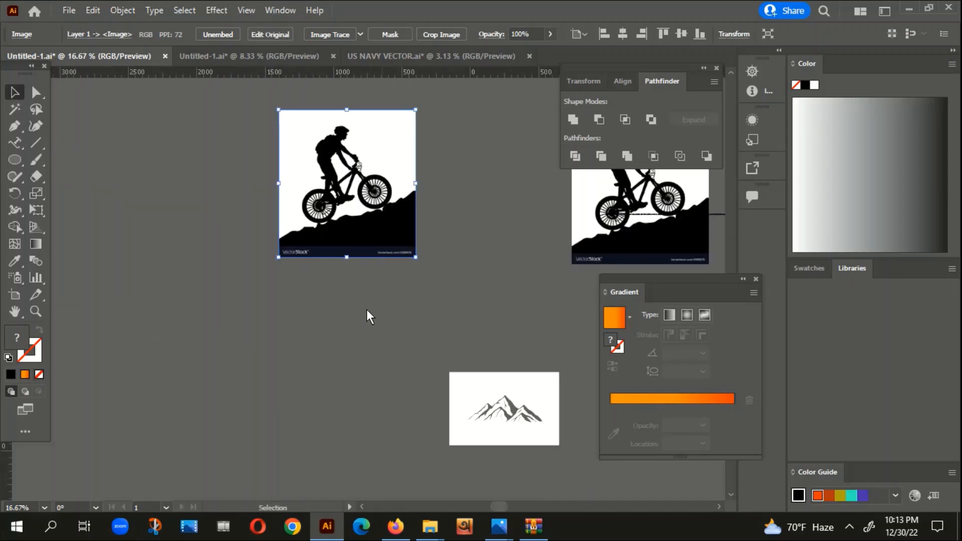
{"action": "key", "text": "ctrl+minus"}
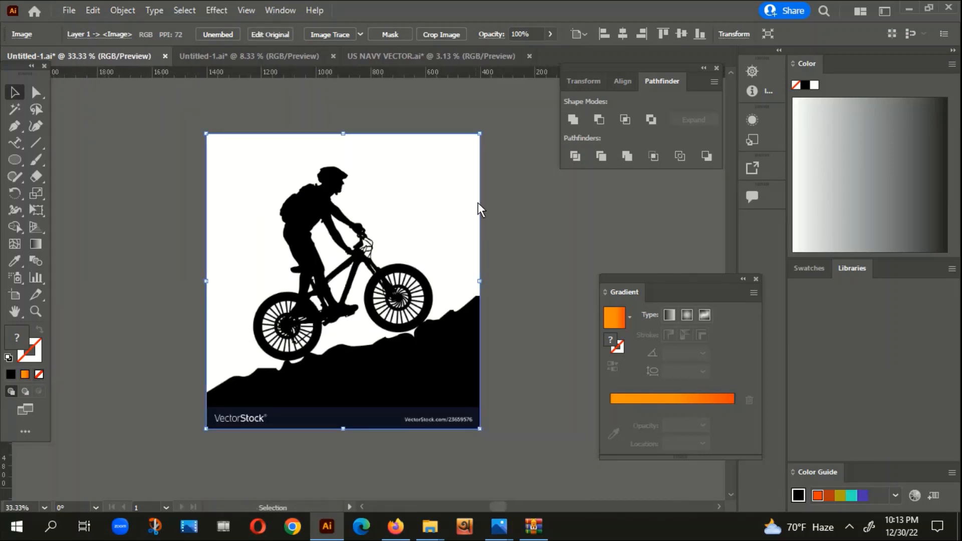
- Image-trace the copied cyclist picture, expand the tracing, ungroup it, and deselect
{"action": "left_click", "coordinate": [320, 34]}
{"action": "left_click", "coordinate": [351, 34]}
{"action": "right_click", "coordinate": [317, 187]}
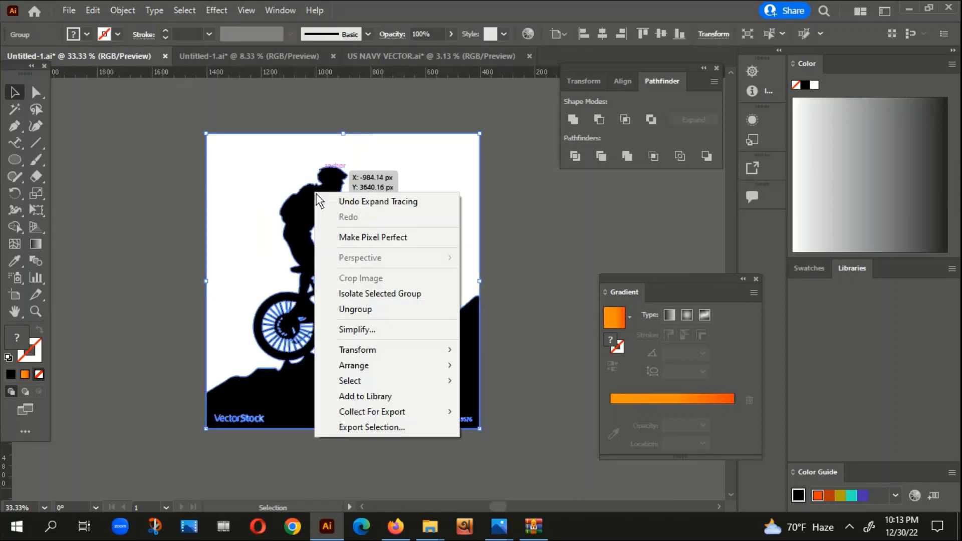
{"action": "left_click", "coordinate": [377, 307]}
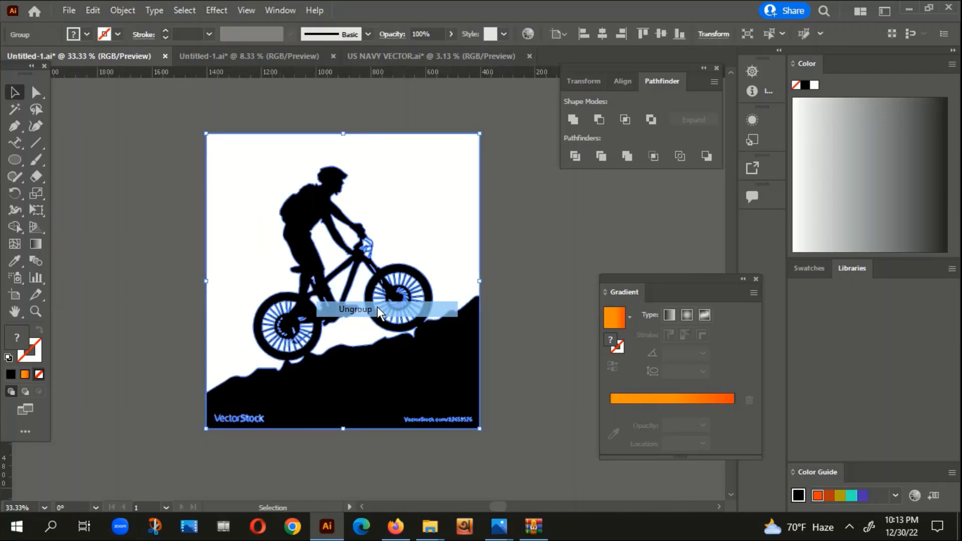
{"action": "left_click", "coordinate": [574, 224]}
- Pull the black cyclist silhouette off to the left and move the white background shape farther away from it
{"action": "left_click_drag", "start_coordinate": [360, 363], "coordinate": [151, 245]}
{"action": "scroll", "coordinate": [343, 301], "scroll_direction": "left", "scroll_amount": 5}
{"action": "scroll", "coordinate": [343, 301], "scroll_direction": "up", "scroll_amount": 2}
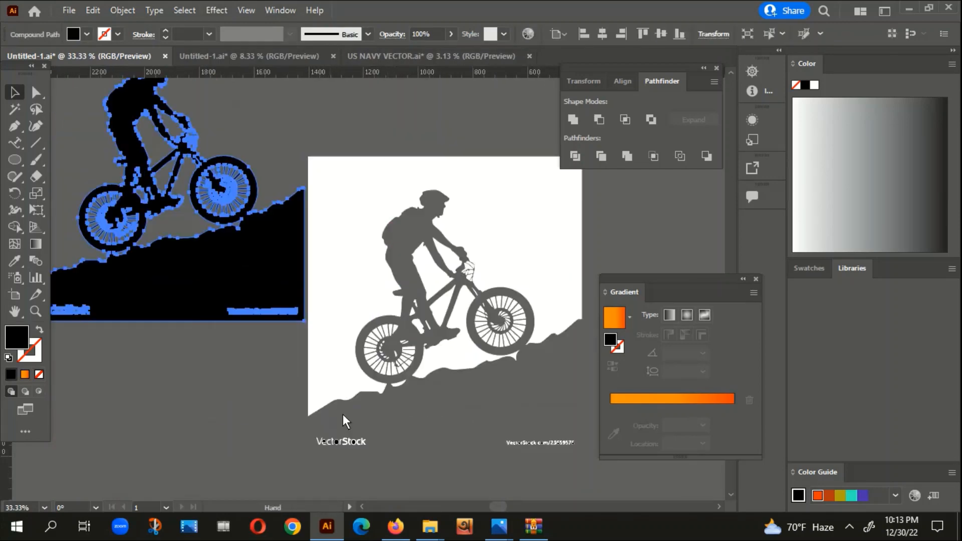
{"action": "left_click_drag", "start_coordinate": [445, 290], "coordinate": [505, 302]}
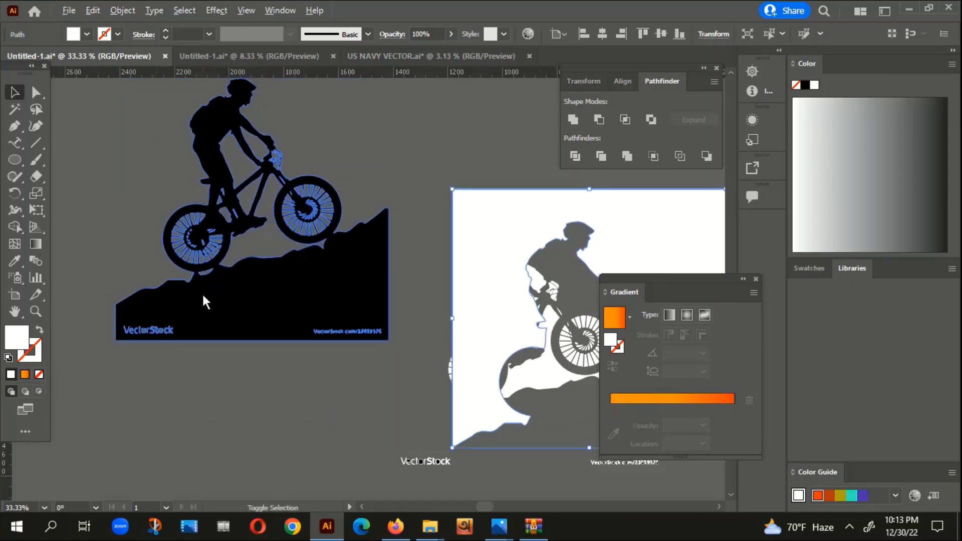
- Erase the black joins between the rear wheel and the ground in the traced cyclist silhouette
{"action": "scroll", "coordinate": [203, 293], "scroll_direction": "up", "scroll_amount": 3}
{"action": "left_click", "coordinate": [250, 273]}
{"action": "scroll", "coordinate": [245, 264], "scroll_direction": "up", "scroll_amount": 1}
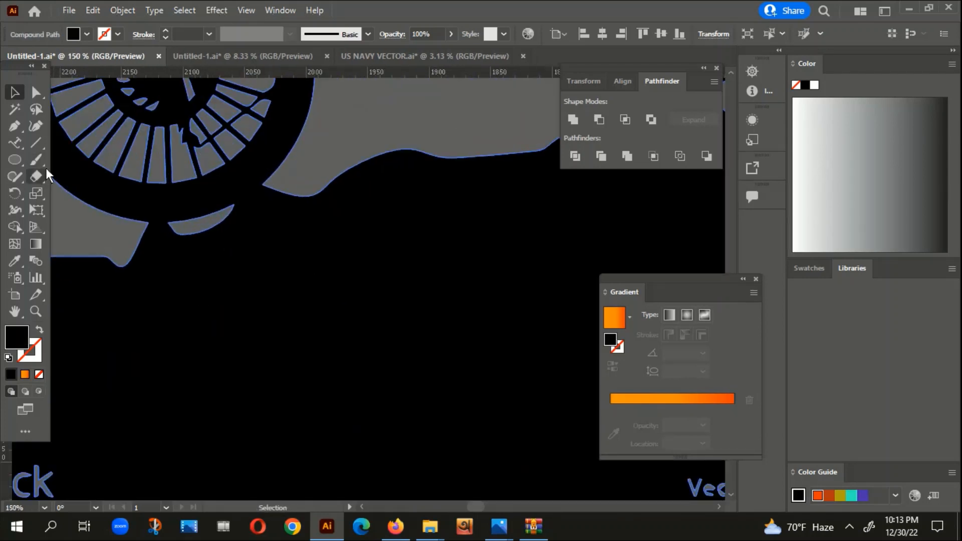
{"action": "left_click", "coordinate": [36, 176]}
{"action": "scroll", "coordinate": [65, 204], "scroll_direction": "up", "scroll_amount": 1}
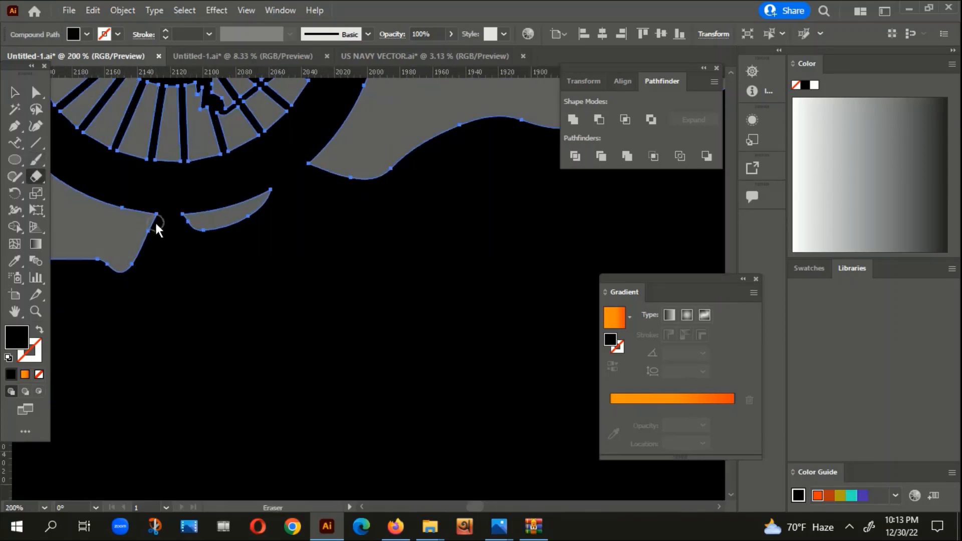
{"action": "left_click_drag", "start_coordinate": [178, 221], "coordinate": [183, 221]}
{"action": "left_click_drag", "start_coordinate": [295, 190], "coordinate": [317, 169]}
- Erase the black join between the front wheel and the sloping ground with the Eraser
{"action": "scroll", "coordinate": [265, 299], "scroll_direction": "down", "scroll_amount": 2}
{"action": "left_click_drag", "start_coordinate": [500, 255], "coordinate": [137, 299]}
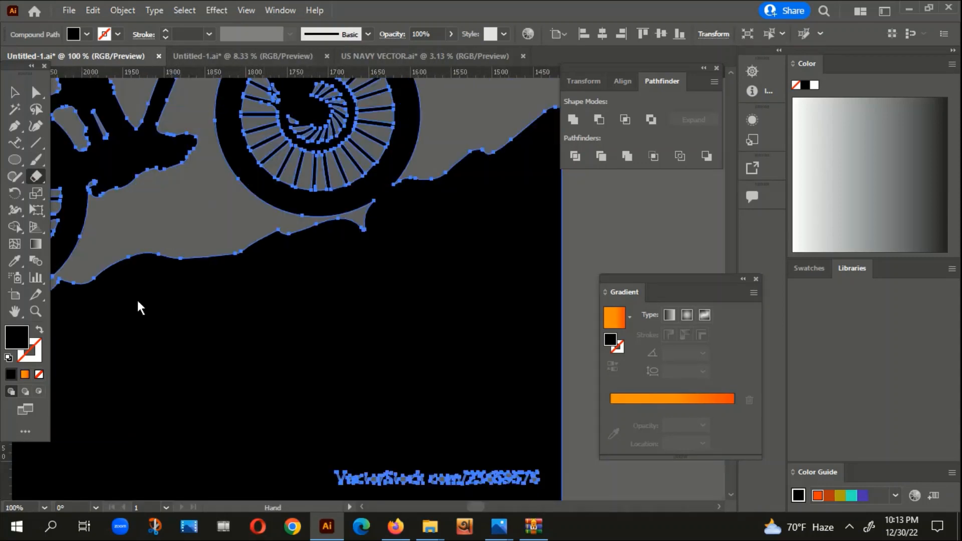
{"action": "left_click_drag", "start_coordinate": [415, 236], "coordinate": [324, 260]}
{"action": "scroll", "coordinate": [100, 226], "scroll_direction": "up", "scroll_amount": 4}
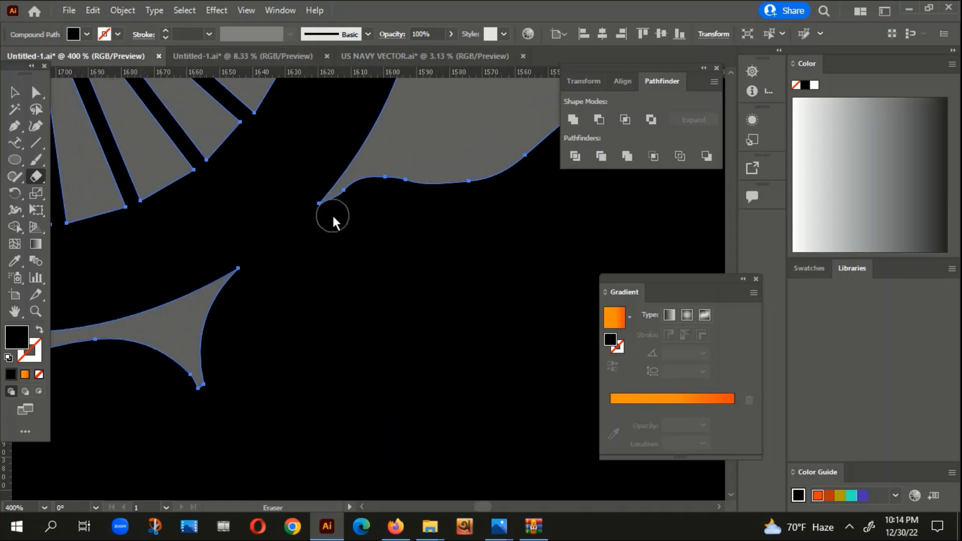
{"action": "left_click_drag", "start_coordinate": [332, 214], "coordinate": [244, 278]}
{"action": "scroll", "coordinate": [241, 335], "scroll_direction": "down", "scroll_amount": 8}
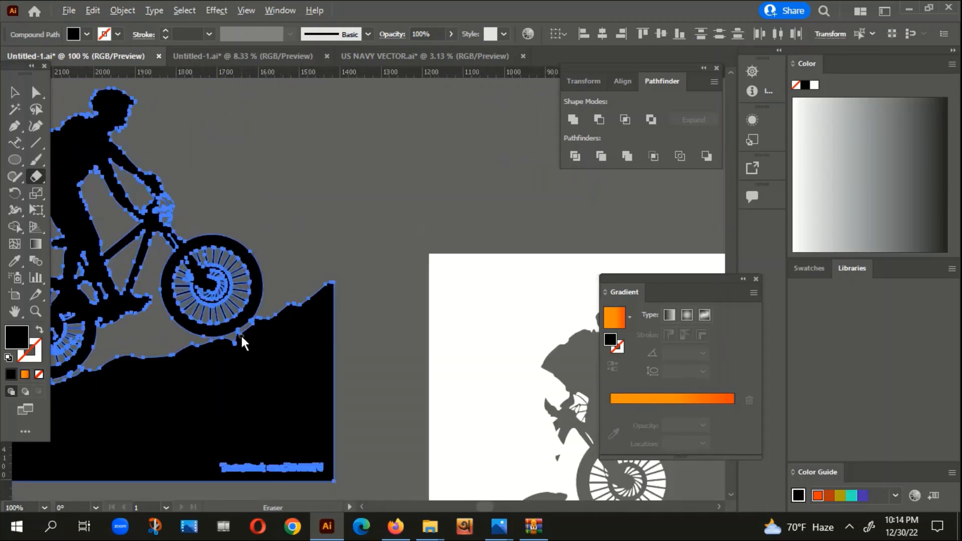
- Move the separated ground shape down away from the cyclist and group the cyclist silhouette
{"action": "left_click", "coordinate": [14, 91]}
{"action": "left_click", "coordinate": [131, 152]}
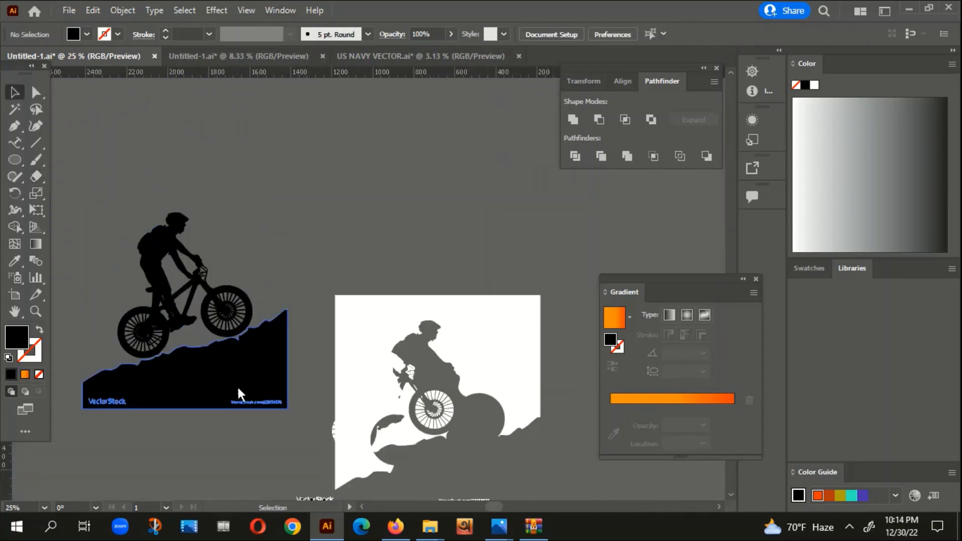
{"action": "mouse_move", "coordinate": [237, 386]}
{"action": "left_mouse_down"}
{"action": "mouse_move", "coordinate": [212, 454]}
{"action": "mouse_move", "coordinate": [183, 467]}
{"action": "left_mouse_up"}
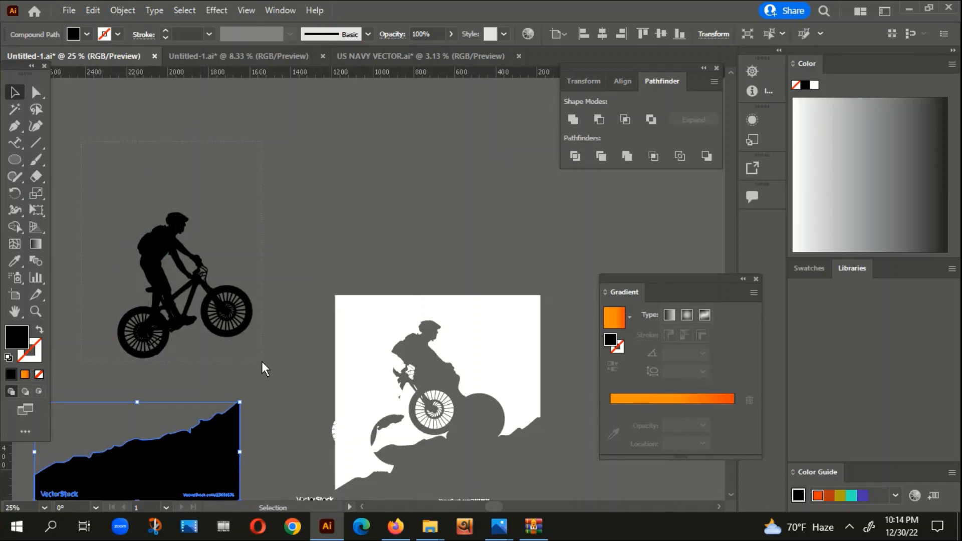
{"action": "right_click", "coordinate": [229, 268]}
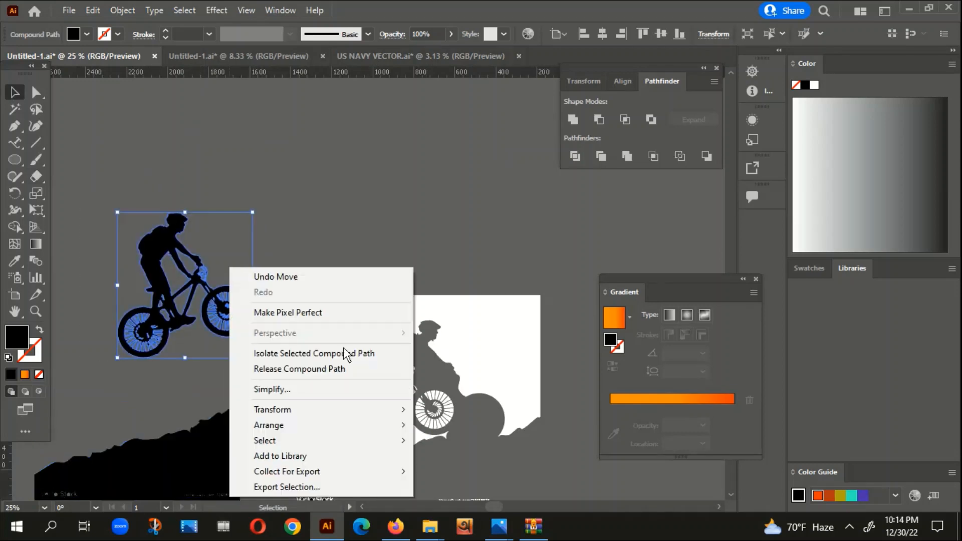
{"action": "left_click", "coordinate": [117, 11]}
{"action": "left_click", "coordinate": [179, 73]}
{"action": "scroll", "coordinate": [185, 311], "scroll_direction": "down", "scroll_amount": 2}
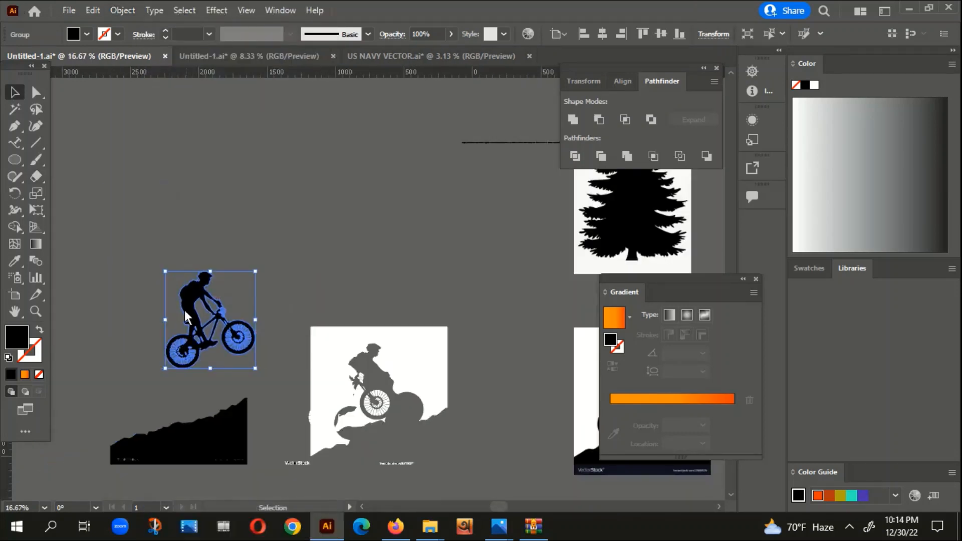
- Bring the cyclist group to the front and place it over the striped sun on the black artboard
{"action": "scroll", "coordinate": [185, 308], "scroll_direction": "down", "scroll_amount": 4}
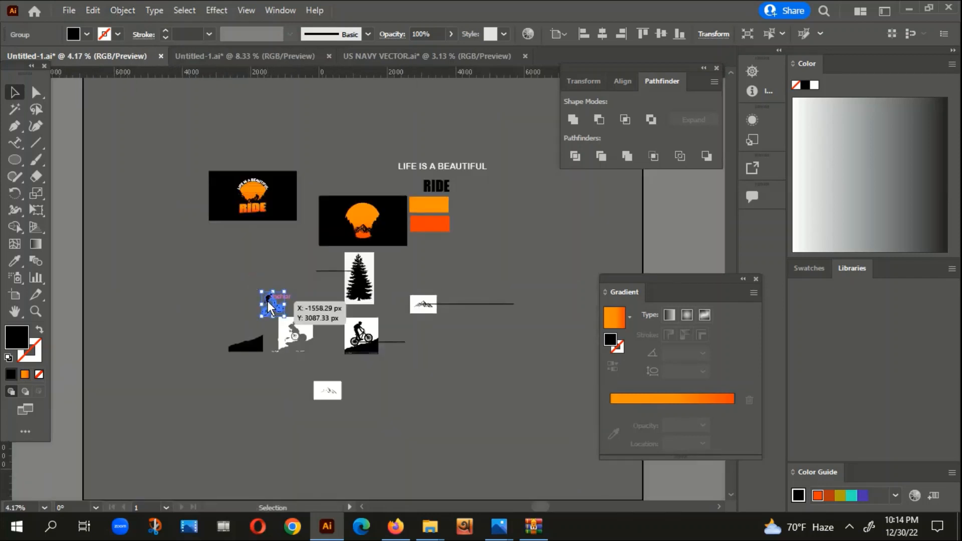
{"action": "left_click_drag", "start_coordinate": [288, 299], "coordinate": [321, 286]}
{"action": "right_click", "coordinate": [321, 284]}
{"action": "mouse_move", "coordinate": [359, 207]}
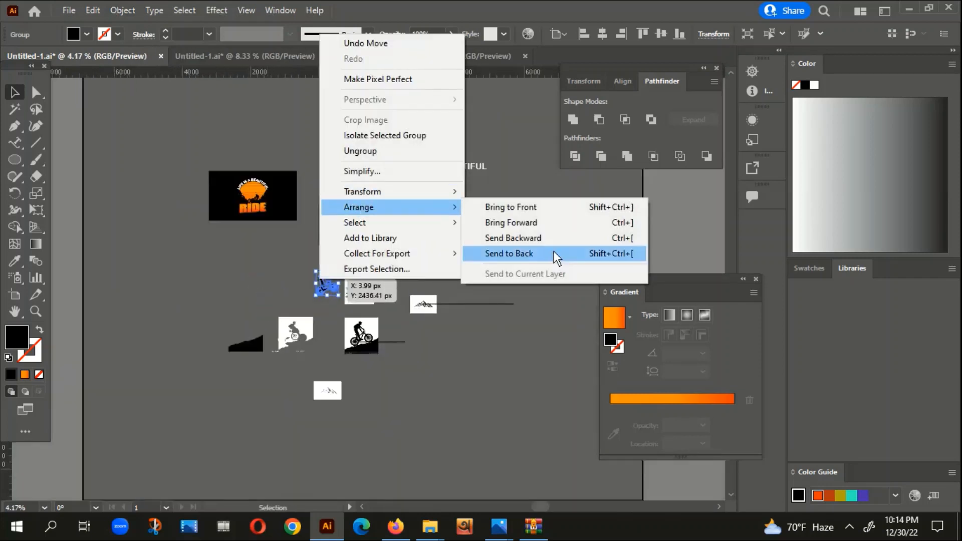
{"action": "left_click", "coordinate": [543, 206]}
{"action": "left_click_drag", "start_coordinate": [328, 278], "coordinate": [352, 209]}
{"action": "scroll", "coordinate": [368, 220], "scroll_direction": "up", "scroll_amount": 8}
- Reflect the cyclist across the vertical axis without making a copy
{"action": "right_click", "coordinate": [352, 208]}
{"action": "mouse_move", "coordinate": [409, 384]}
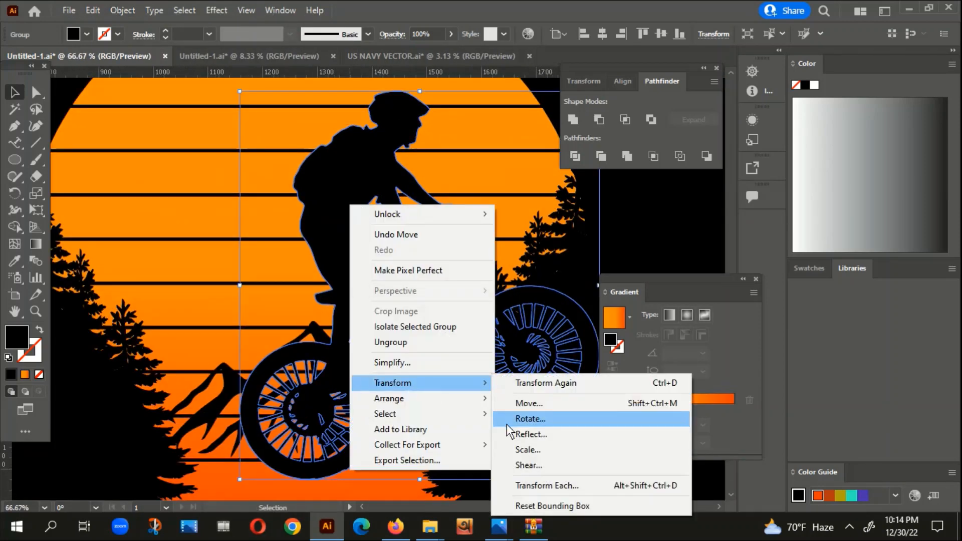
{"action": "left_click", "coordinate": [521, 434]}
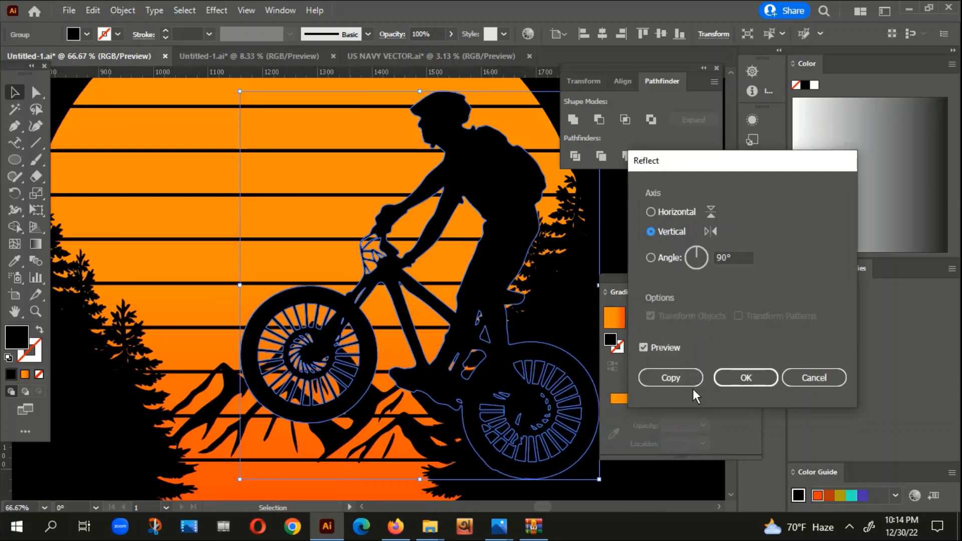
{"action": "left_click", "coordinate": [745, 376]}
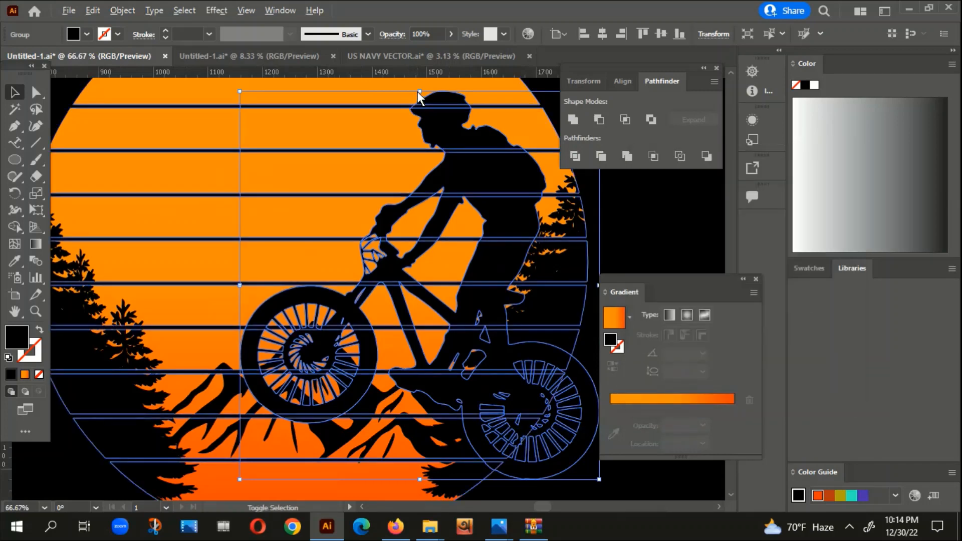
- Shrink the cyclist and position it on the right-hand slope of the mountains, just inside the right tree group
{"action": "left_click_drag", "start_coordinate": [418, 92], "coordinate": [418, 196]}
{"action": "left_click_drag", "start_coordinate": [424, 317], "coordinate": [408, 330]}
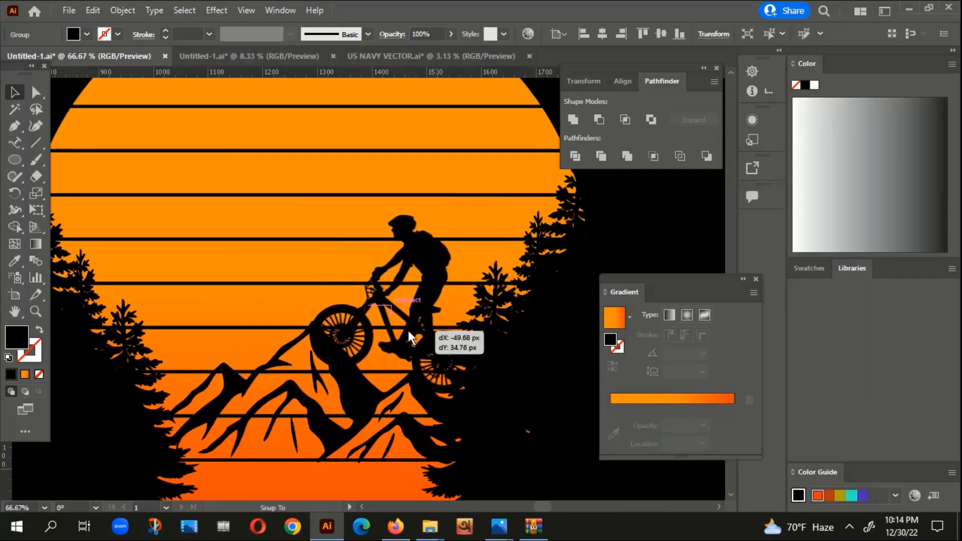
{"action": "left_click_drag", "start_coordinate": [392, 215], "coordinate": [405, 241]}
{"action": "left_click_drag", "start_coordinate": [408, 280], "coordinate": [413, 308]}
{"action": "key", "text": "ctrl+z"}
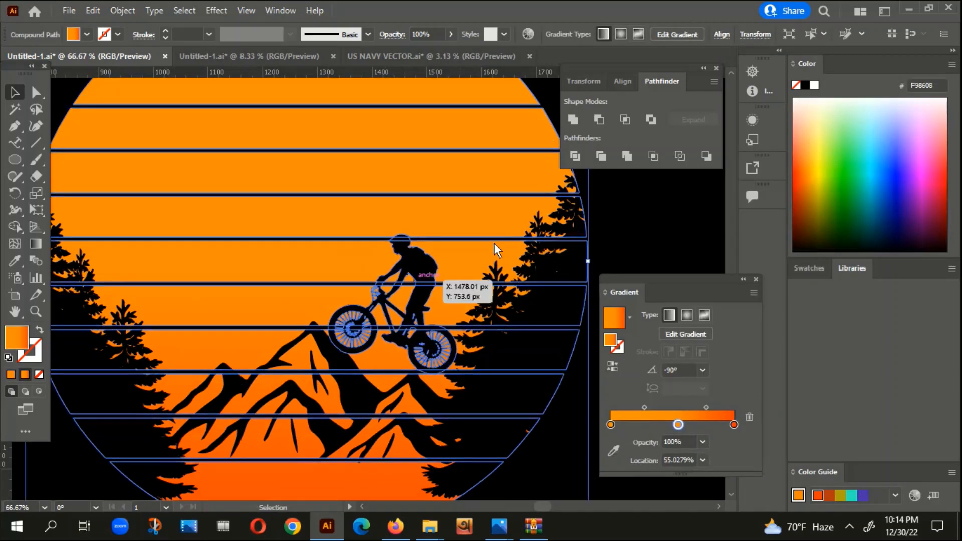
{"action": "left_click", "coordinate": [639, 219]}
{"action": "left_click_drag", "start_coordinate": [413, 265], "coordinate": [425, 295]}
{"action": "scroll", "coordinate": [389, 294], "scroll_direction": "down", "scroll_amount": 3}
{"action": "left_click", "coordinate": [416, 408]}
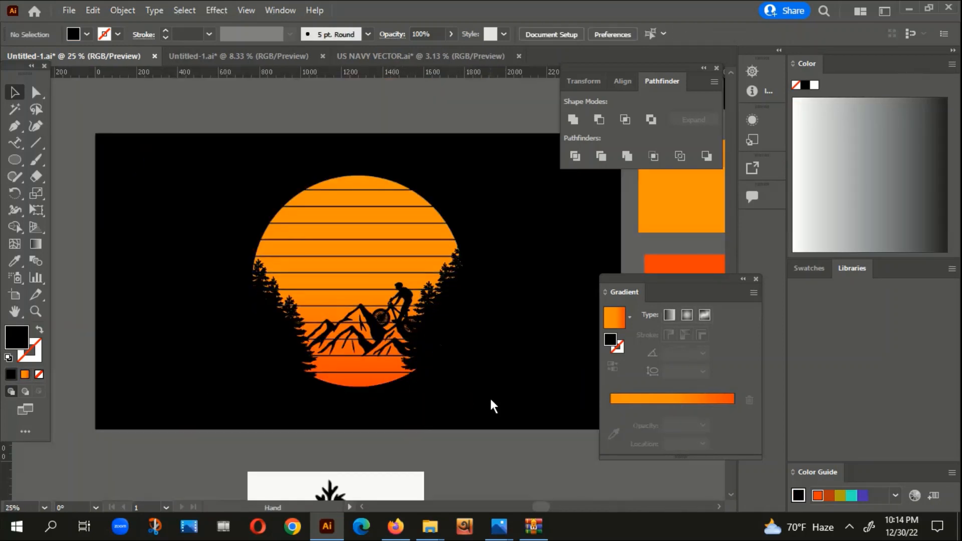
- Group the cyclist, the mountains and both tree groups together
{"action": "left_click_drag", "start_coordinate": [490, 404], "coordinate": [460, 338]}
{"action": "scroll", "coordinate": [456, 341], "scroll_direction": "down", "scroll_amount": 3}
{"action": "left_click_drag", "start_coordinate": [505, 389], "coordinate": [438, 359]}
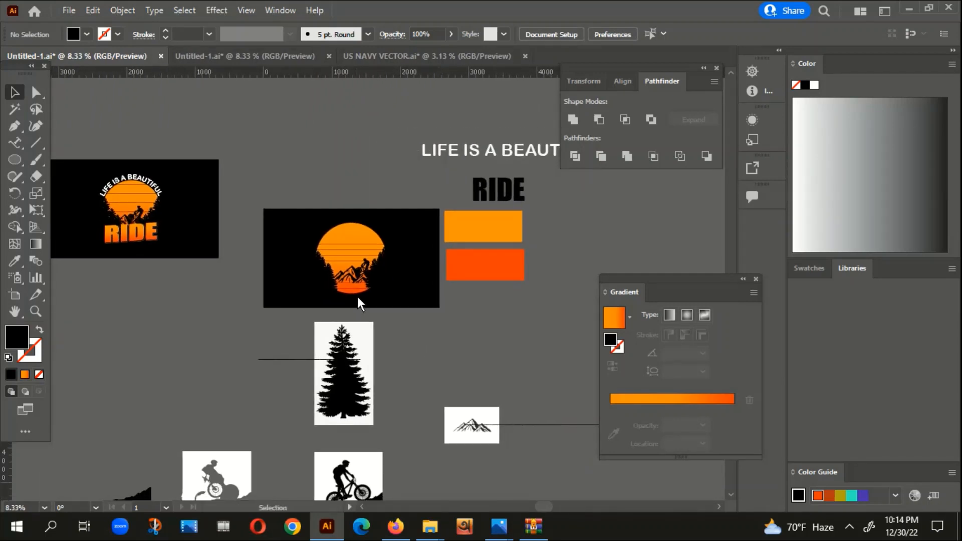
{"action": "scroll", "coordinate": [357, 297], "scroll_direction": "up", "scroll_amount": 3}
{"action": "left_click", "coordinate": [369, 232]}
{"action": "left_click", "coordinate": [331, 268], "text": "shift"}
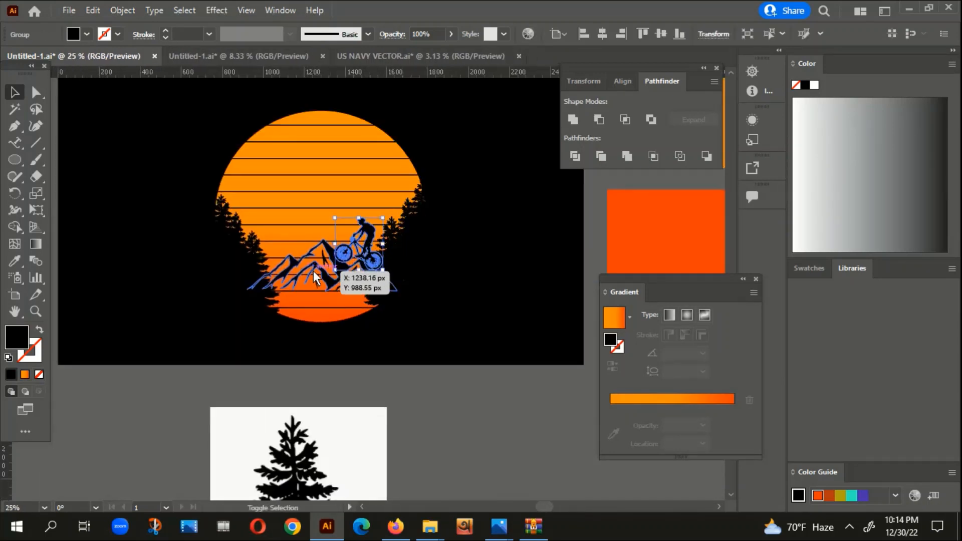
{"action": "left_click", "coordinate": [407, 251], "text": "shift"}
{"action": "left_click", "coordinate": [255, 256], "text": "shift"}
{"action": "left_click_drag", "start_coordinate": [255, 256], "coordinate": [242, 231]}
{"action": "right_click", "coordinate": [242, 230]}
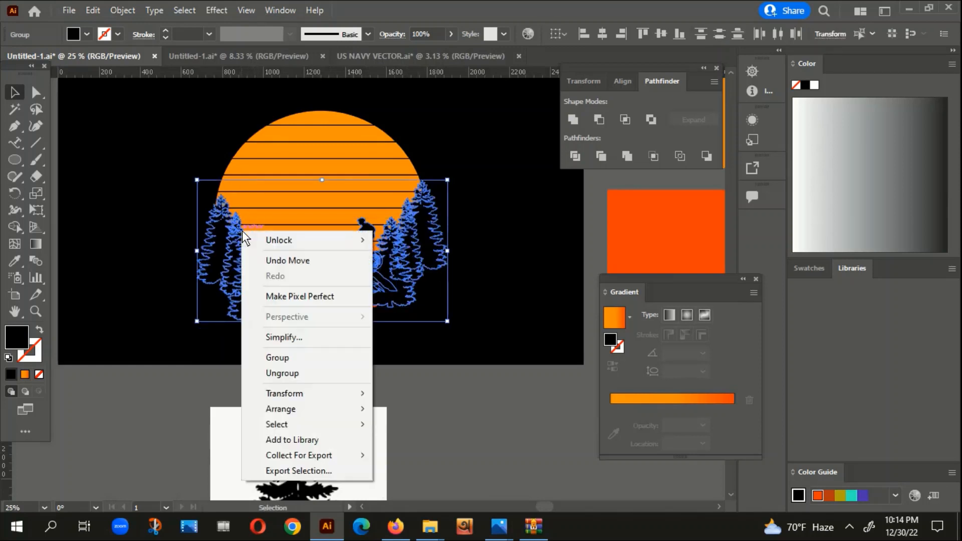
{"action": "left_click", "coordinate": [271, 357]}
- Place a copy of the RIDE text in the empty area left of the tree picture, and check both original texts' fonts
{"action": "scroll", "coordinate": [354, 356], "scroll_direction": "down", "scroll_amount": 3}
{"action": "left_click_drag", "start_coordinate": [423, 381], "coordinate": [397, 317]}
{"action": "left_click_drag", "start_coordinate": [446, 158], "coordinate": [120, 323], "text": "alt"}
{"action": "left_click", "coordinate": [396, 112]}
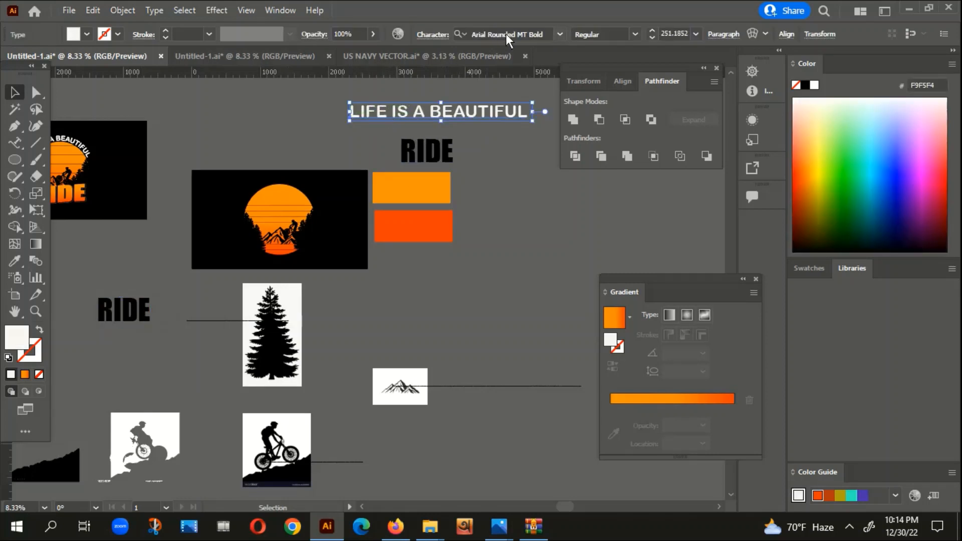
{"action": "left_click", "coordinate": [410, 153]}
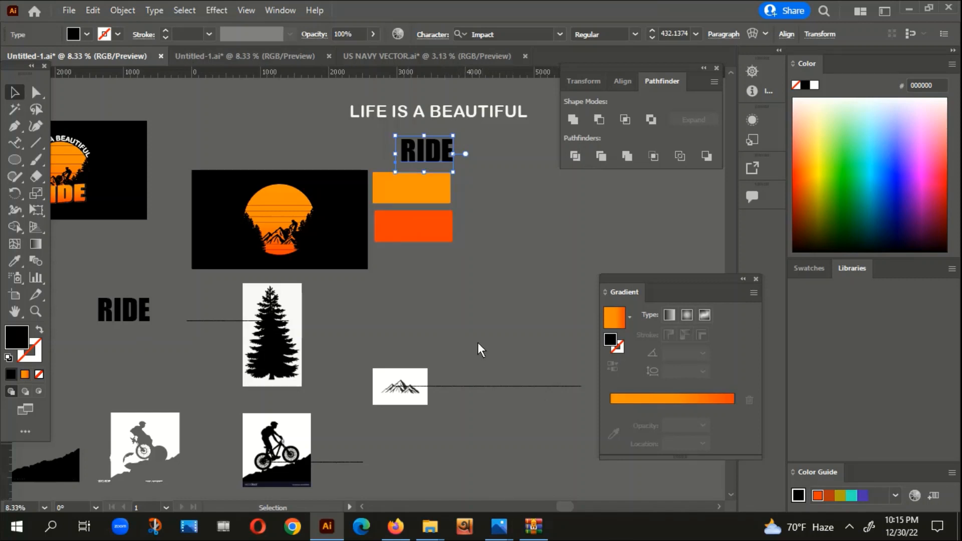
- Convert the copied RIDE text to outlines
{"action": "scroll", "coordinate": [493, 308], "scroll_direction": "down", "scroll_amount": 2}
{"action": "scroll", "coordinate": [493, 308], "scroll_direction": "left", "scroll_amount": 2}
{"action": "left_click", "coordinate": [169, 259]}
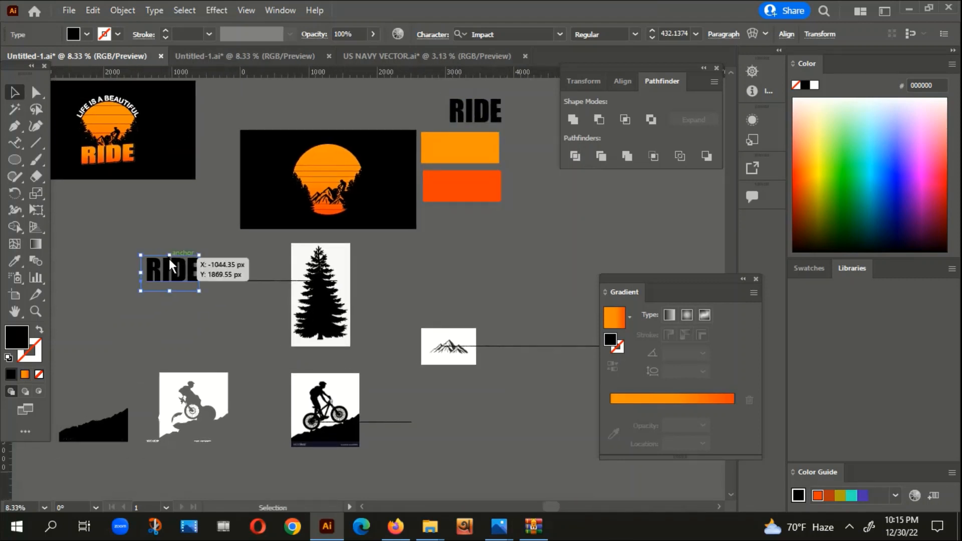
{"action": "right_click", "coordinate": [169, 259]}
{"action": "left_click", "coordinate": [224, 318]}
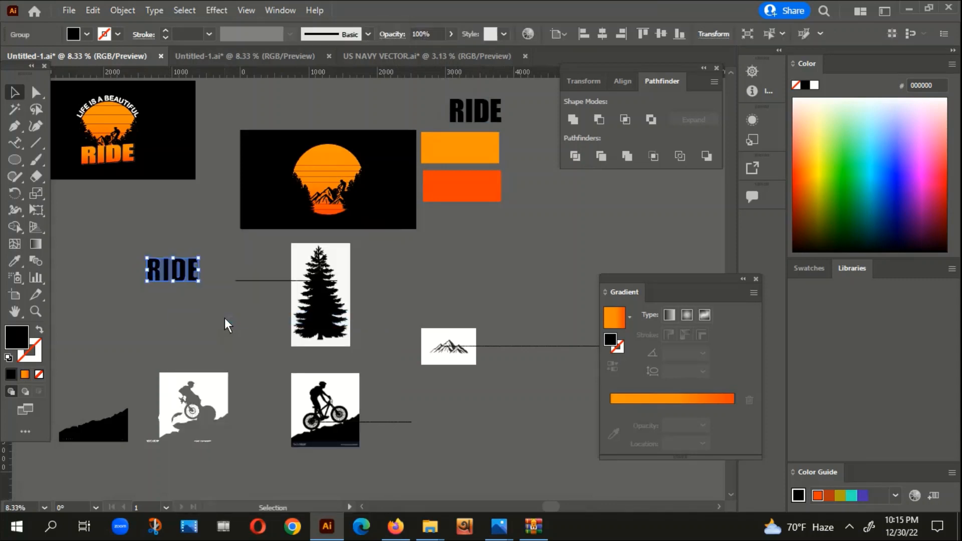
- Apply the sun's orange gradient to the outlined RIDE lettering and set the gradient angle to -90°
{"action": "key", "text": "i"}
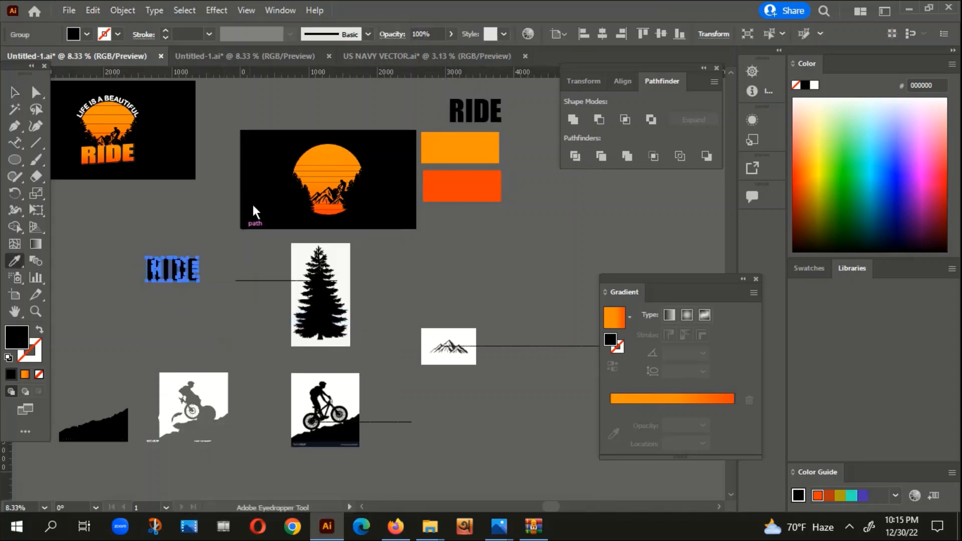
{"action": "left_click", "coordinate": [316, 164]}
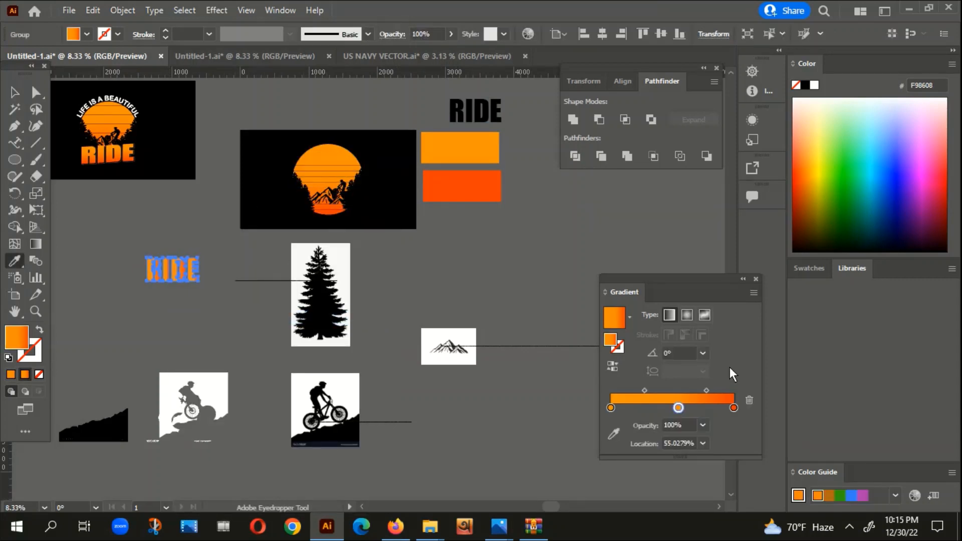
{"action": "left_click", "coordinate": [703, 354]}
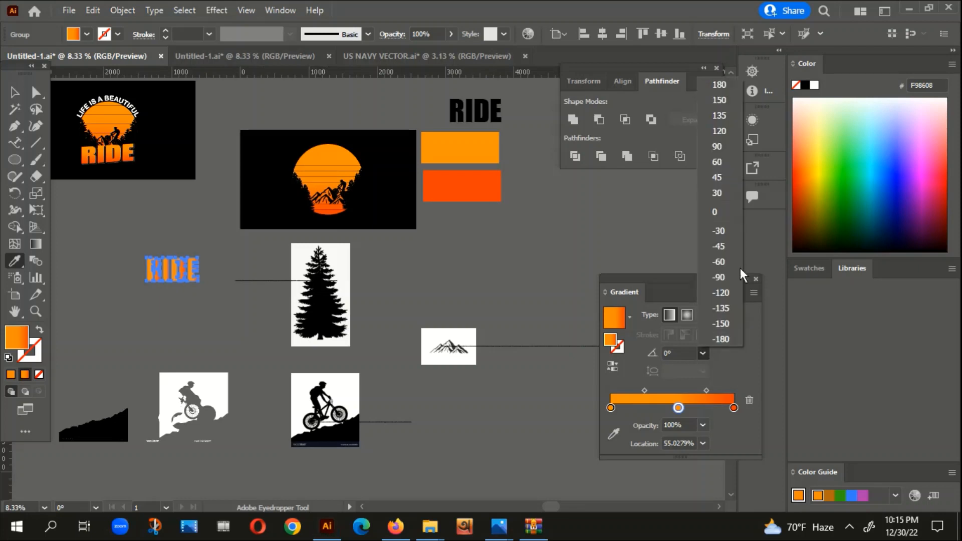
{"action": "left_click", "coordinate": [720, 277]}
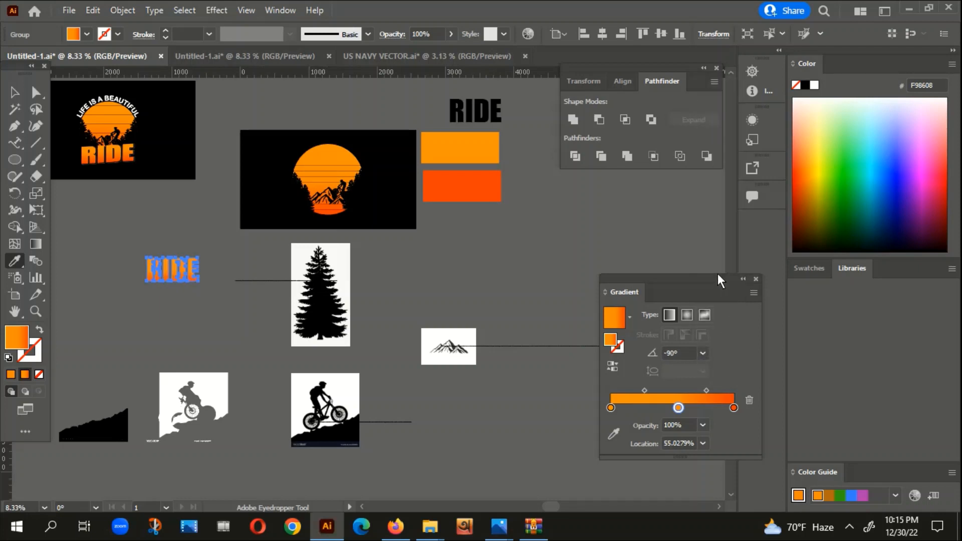
{"action": "left_click", "coordinate": [16, 93]}
{"action": "left_click", "coordinate": [146, 333]}
{"action": "scroll", "coordinate": [143, 280], "scroll_direction": "up", "scroll_amount": 3}
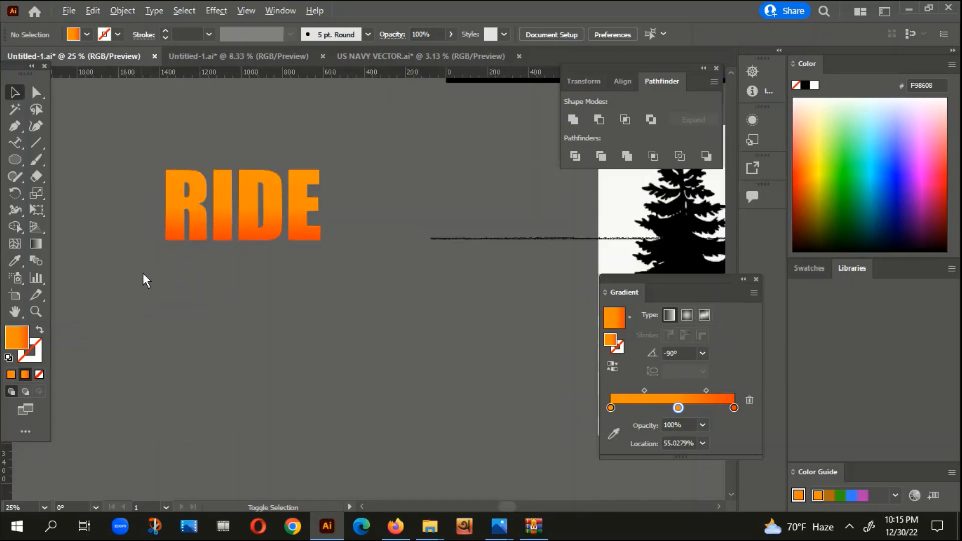
- Offset the RIDE lettering's path by 10 px with round joins
{"action": "left_click", "coordinate": [193, 218]}
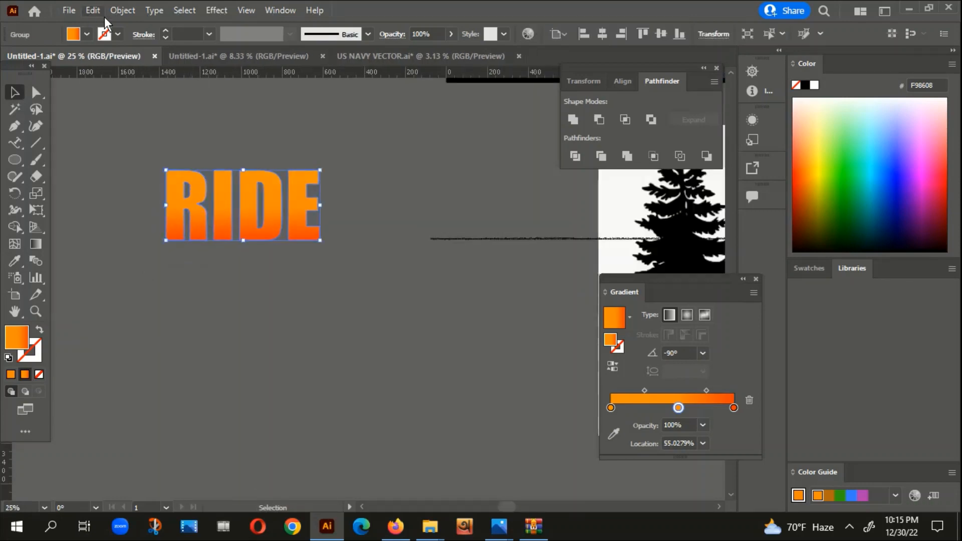
{"action": "left_click", "coordinate": [122, 10]}
{"action": "mouse_move", "coordinate": [188, 341]}
{"action": "left_click", "coordinate": [395, 390]}
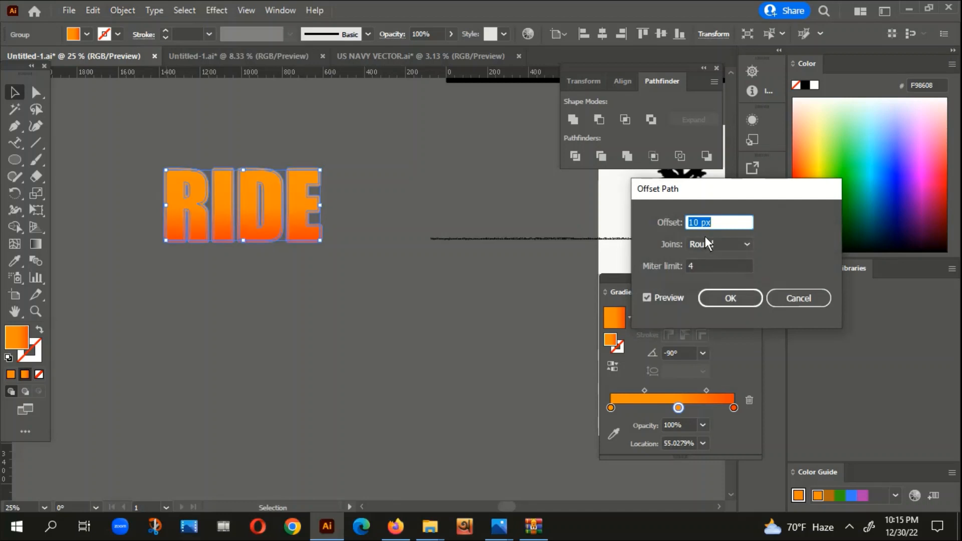
{"action": "left_click", "coordinate": [729, 297]}
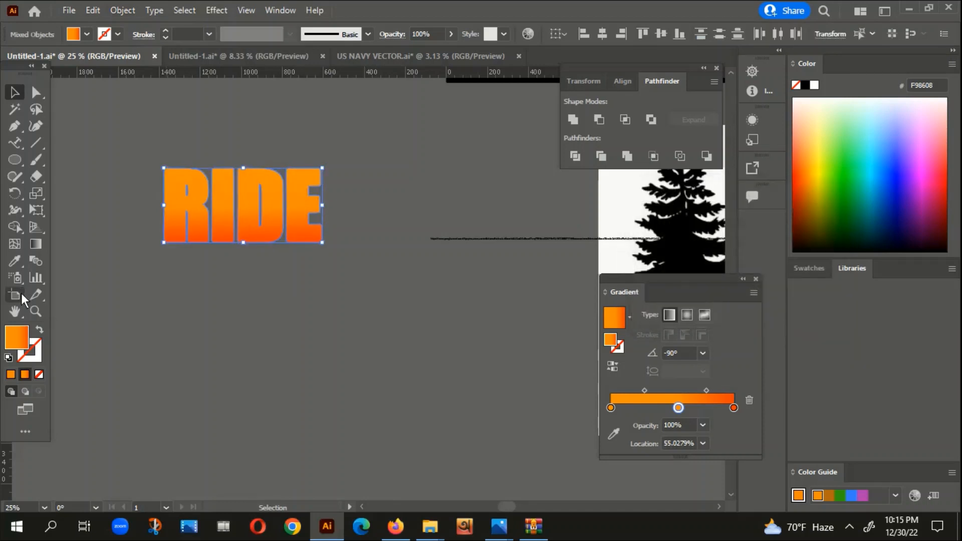
- Swap fill and stroke on the offset RIDE shape and set its orange outline to 2 pt
{"action": "left_click", "coordinate": [40, 328]}
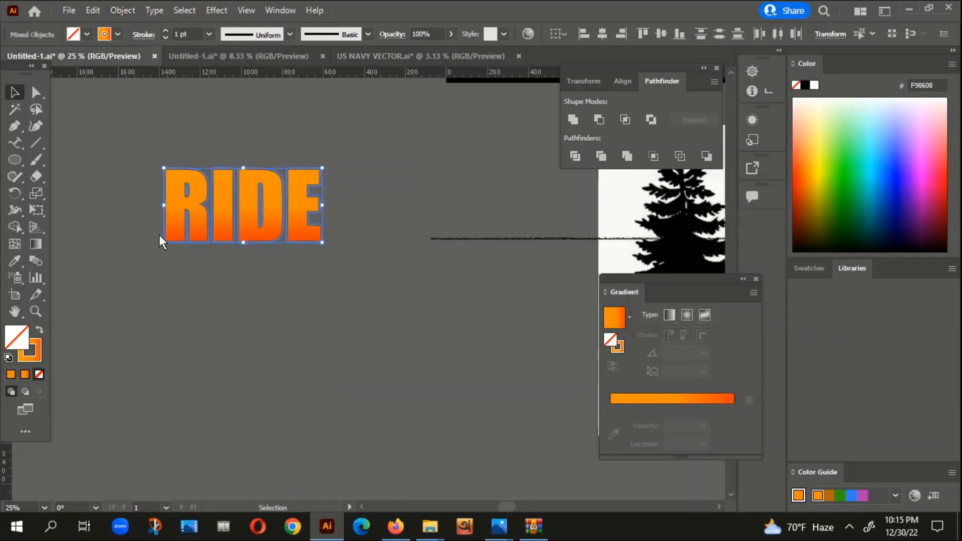
{"action": "scroll", "coordinate": [181, 191], "scroll_direction": "up", "scroll_amount": 5}
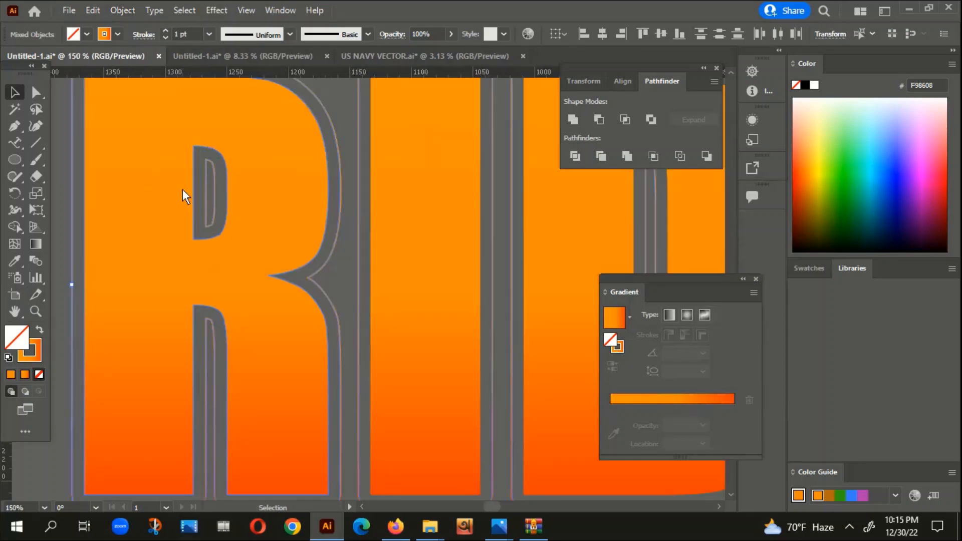
{"action": "left_click", "coordinate": [164, 30]}
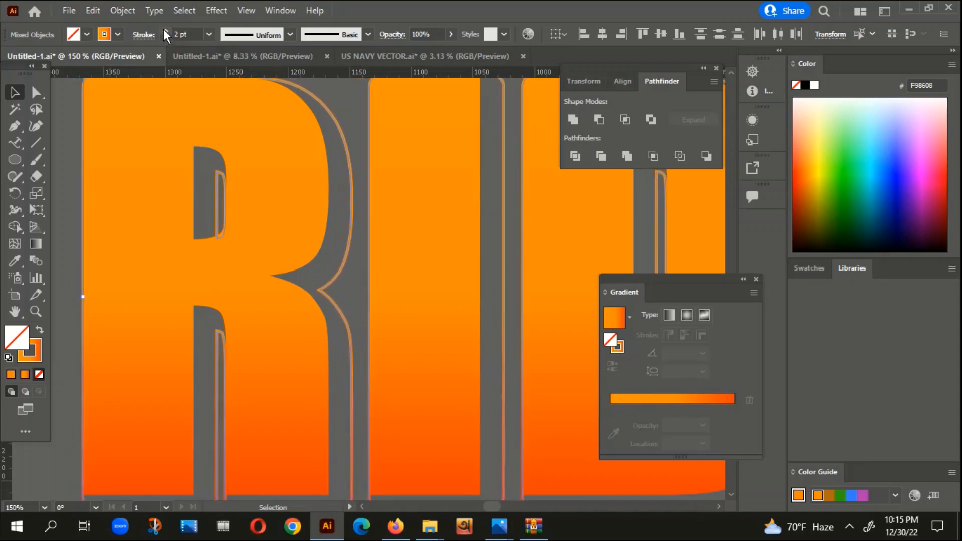
- Compare the outline around the RIDE lettering with the outlined RIDE in the reference design
{"action": "scroll", "coordinate": [318, 187], "scroll_direction": "down", "scroll_amount": 5}
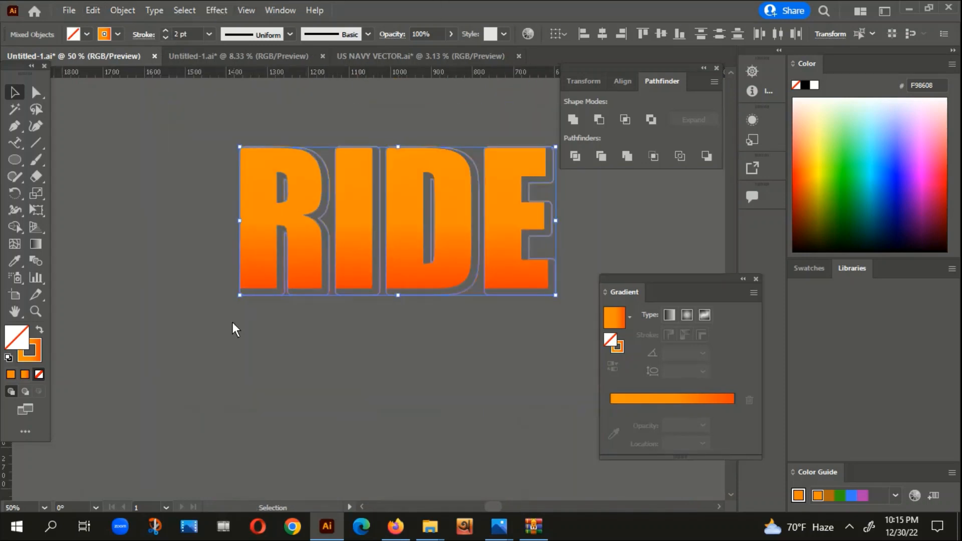
{"action": "left_click", "coordinate": [236, 331]}
{"action": "scroll", "coordinate": [434, 367], "scroll_direction": "right", "scroll_amount": 3}
{"action": "scroll", "coordinate": [361, 361], "scroll_direction": "left", "scroll_amount": 3}
{"action": "scroll", "coordinate": [360, 360], "scroll_direction": "up", "scroll_amount": 1}
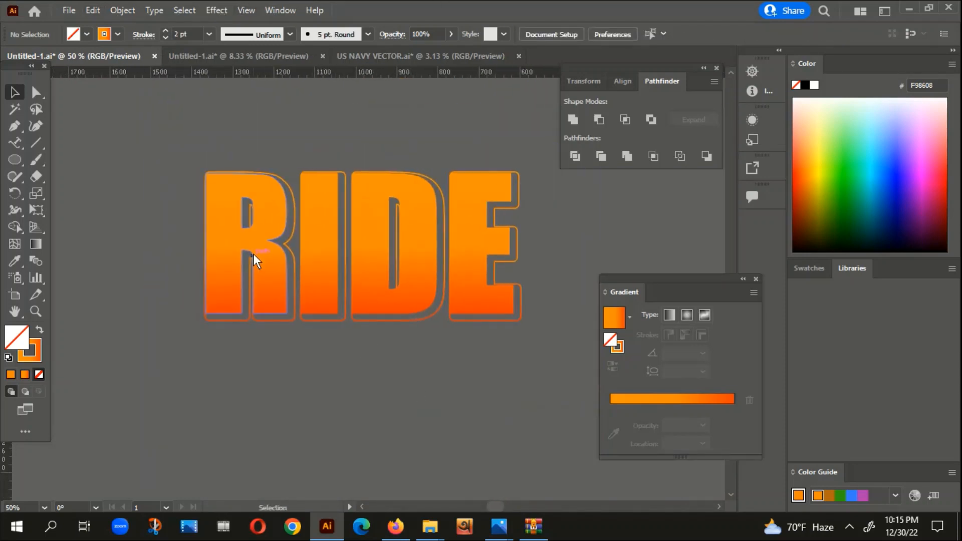
{"action": "scroll", "coordinate": [252, 251], "scroll_direction": "up", "scroll_amount": 5}
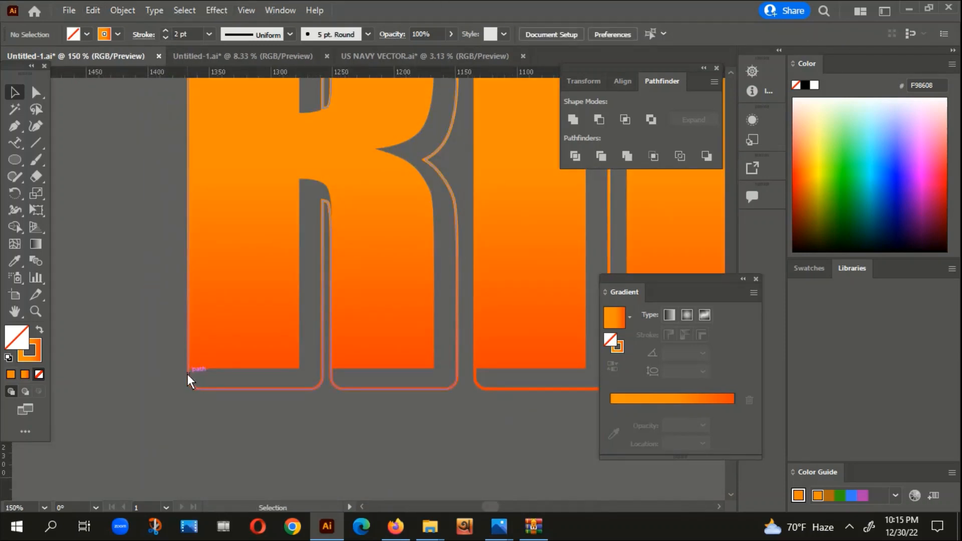
{"action": "left_click_drag", "start_coordinate": [187, 374], "coordinate": [209, 374]}
{"action": "scroll", "coordinate": [209, 417], "scroll_direction": "down", "scroll_amount": 7}
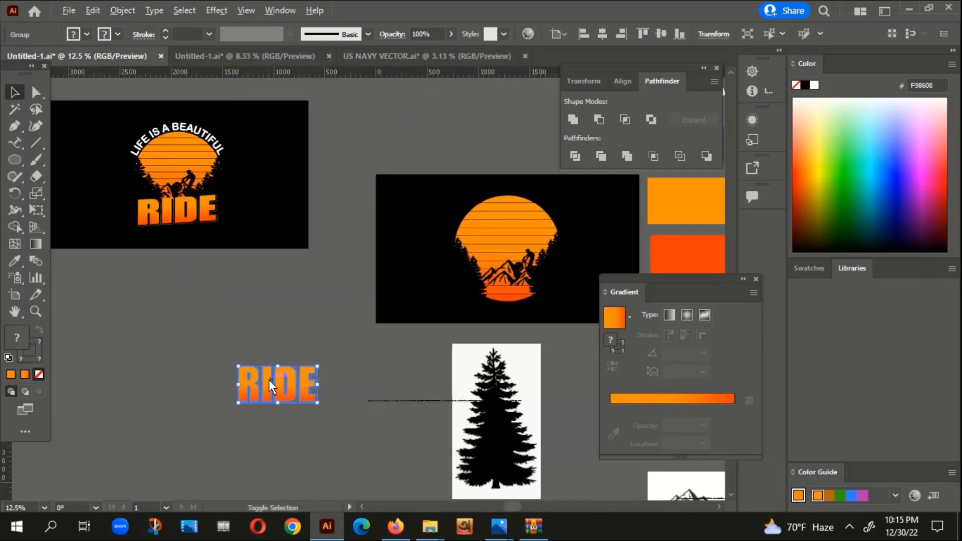
{"action": "scroll", "coordinate": [208, 314], "scroll_direction": "up", "scroll_amount": 7}
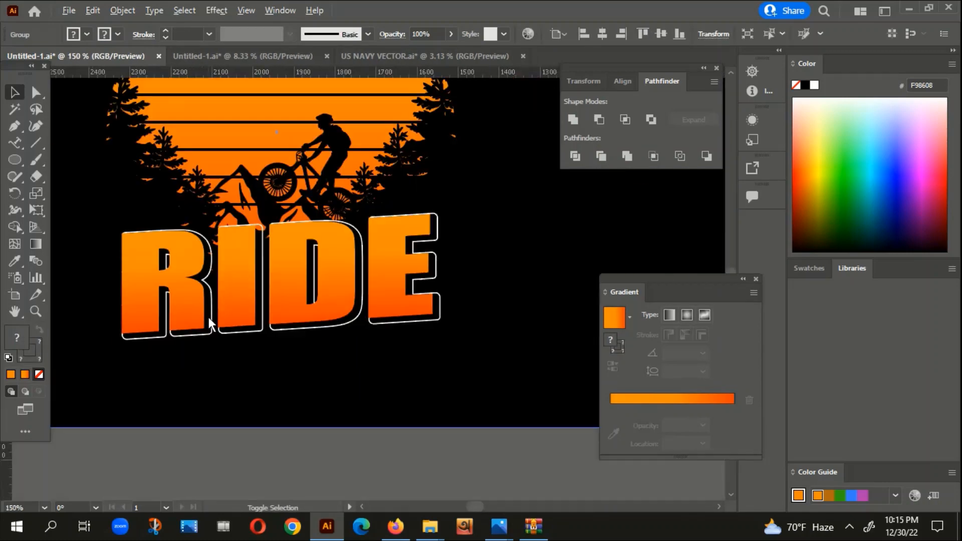
{"action": "scroll", "coordinate": [208, 318], "scroll_direction": "down", "scroll_amount": 3}
{"action": "scroll", "coordinate": [296, 435], "scroll_direction": "down", "scroll_amount": 4}
{"action": "scroll", "coordinate": [296, 356], "scroll_direction": "up", "scroll_amount": 3}
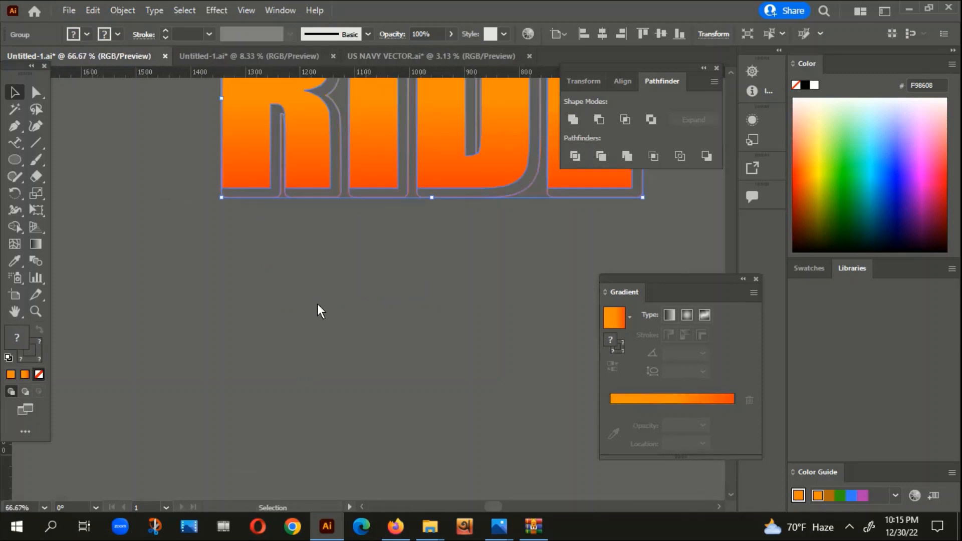
- Ungroup the RIDE lettering from its offset outline shapes and clear the selection
{"action": "left_click", "coordinate": [317, 303]}
{"action": "scroll", "coordinate": [280, 267], "scroll_direction": "up", "scroll_amount": 3}
{"action": "left_click", "coordinate": [303, 304]}
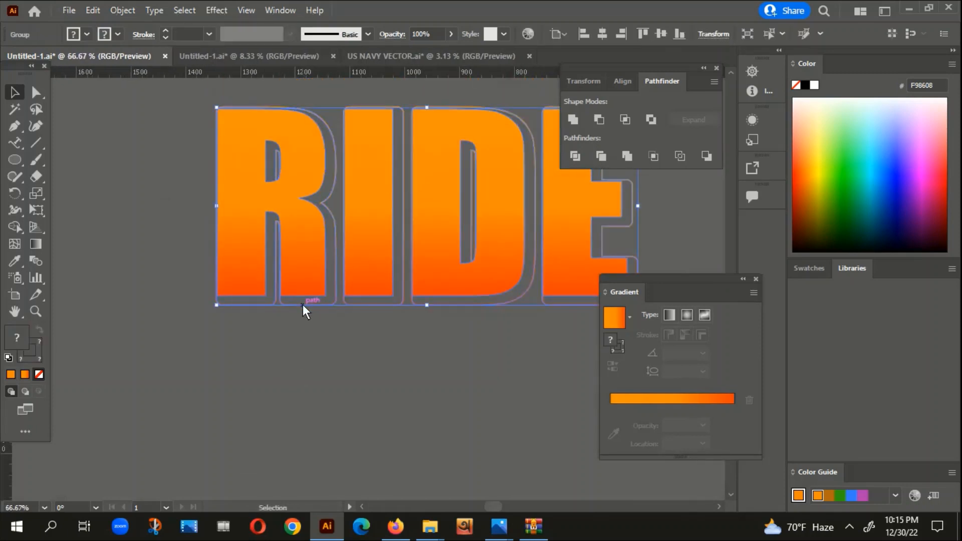
{"action": "right_click", "coordinate": [226, 289]}
{"action": "left_click", "coordinate": [333, 159]}
{"action": "left_click", "coordinate": [284, 303]}
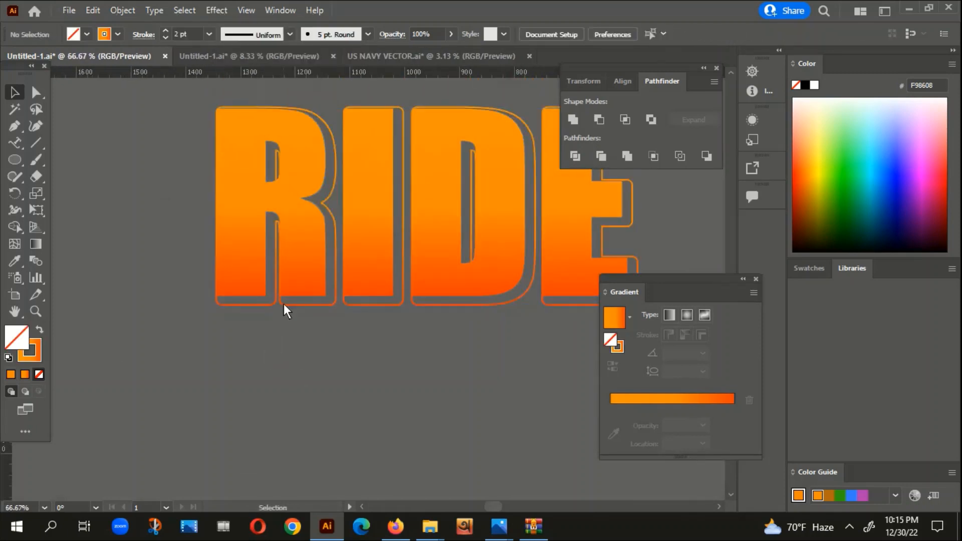
- Set the stroke of all four RIDE letter outlines to F9F9F9 and group these outlines
{"action": "left_click", "coordinate": [284, 304]}
{"action": "left_click", "coordinate": [398, 305], "text": "shift"}
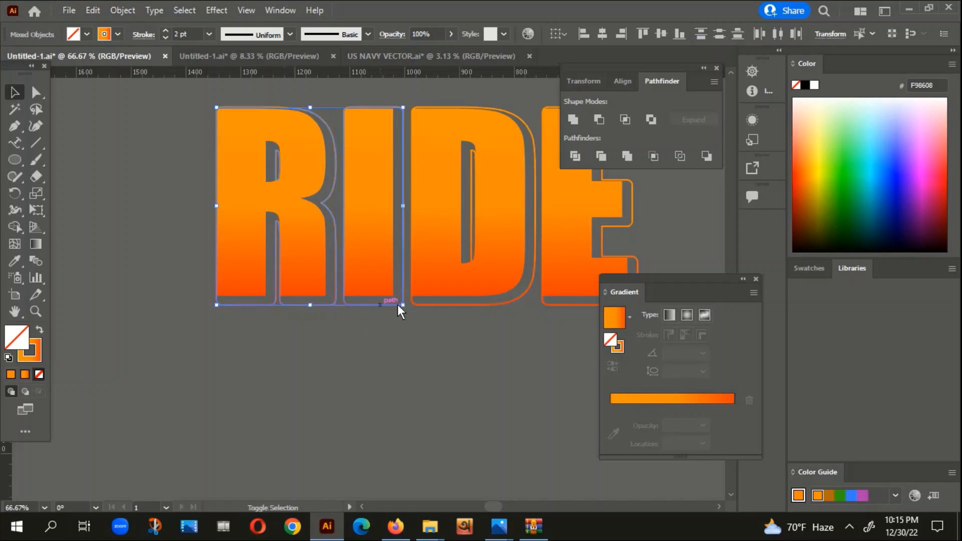
{"action": "left_click", "coordinate": [426, 304], "text": "shift"}
{"action": "left_click", "coordinate": [549, 304], "text": "shift"}
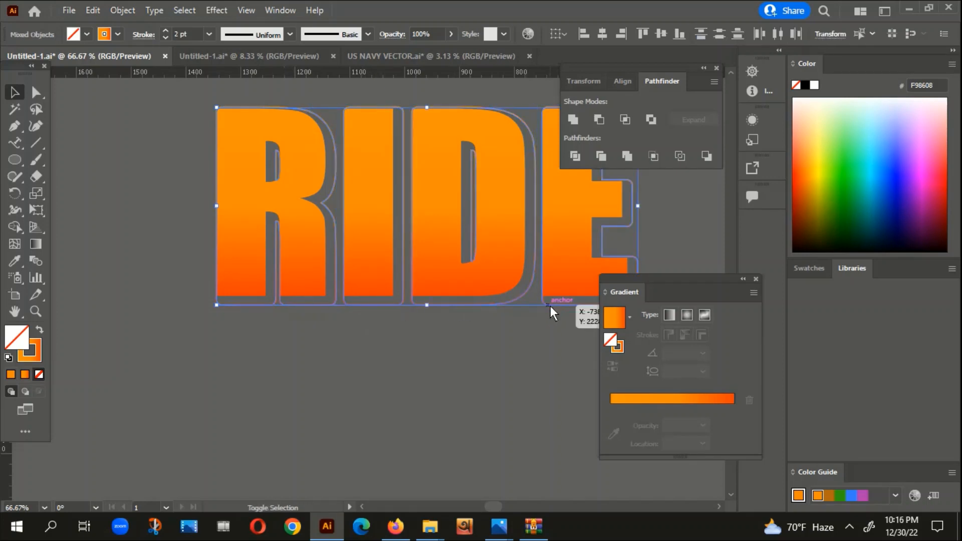
{"action": "double_click", "coordinate": [33, 357]}
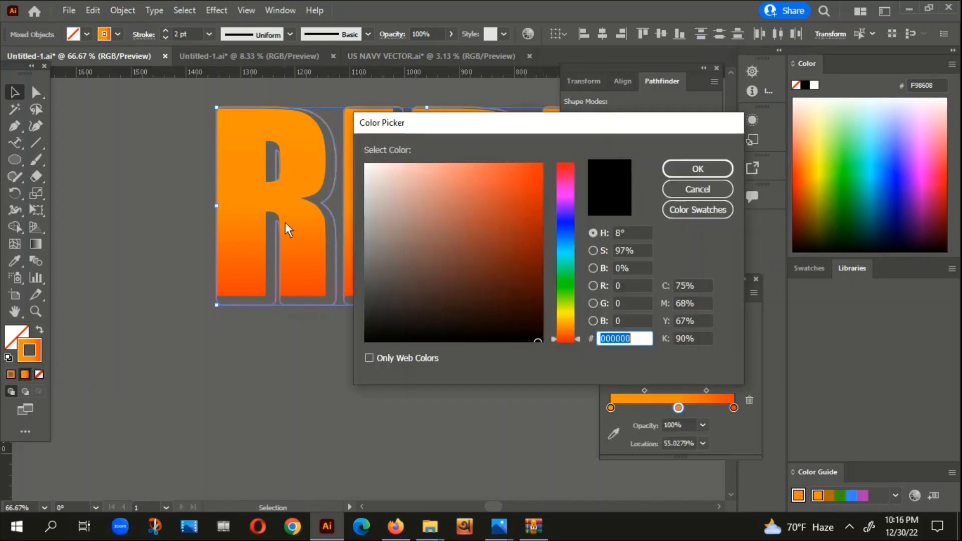
{"action": "left_click", "coordinate": [366, 166]}
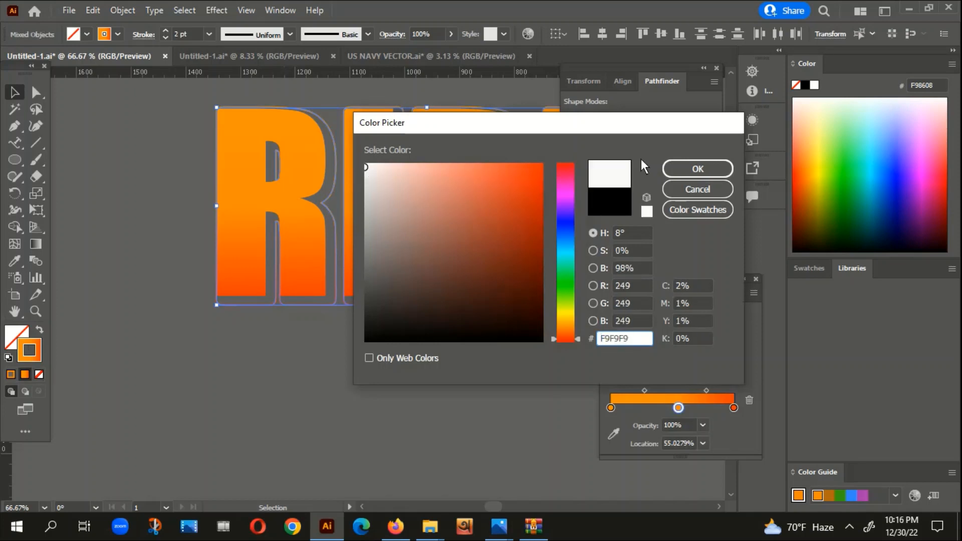
{"action": "left_click", "coordinate": [669, 170]}
{"action": "right_click", "coordinate": [327, 314]}
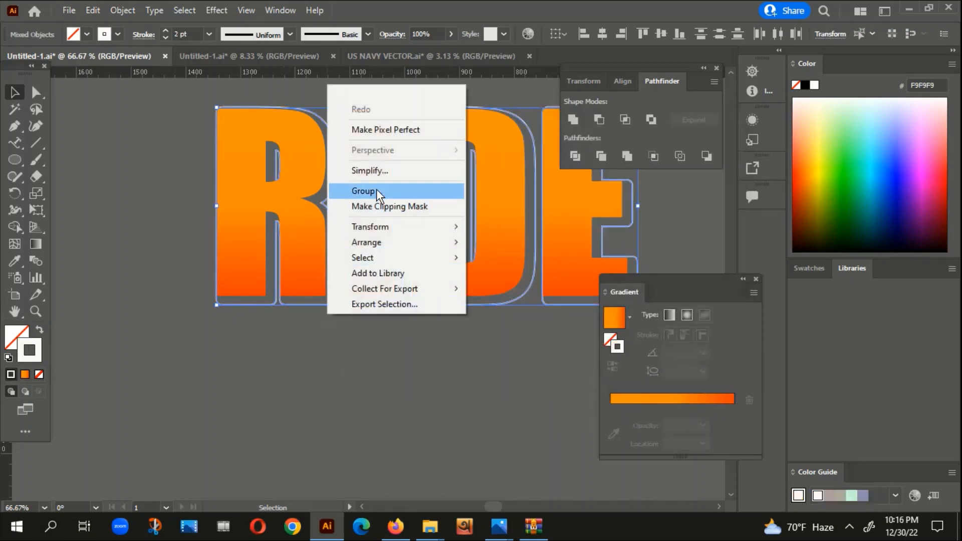
{"action": "left_click", "coordinate": [375, 188]}
- Nudge the grouped white outline slightly to the left of the RIDE letters
{"action": "scroll", "coordinate": [266, 194], "scroll_direction": "up", "scroll_amount": 5}
{"action": "scroll", "coordinate": [345, 197], "scroll_direction": "down", "scroll_amount": 3}
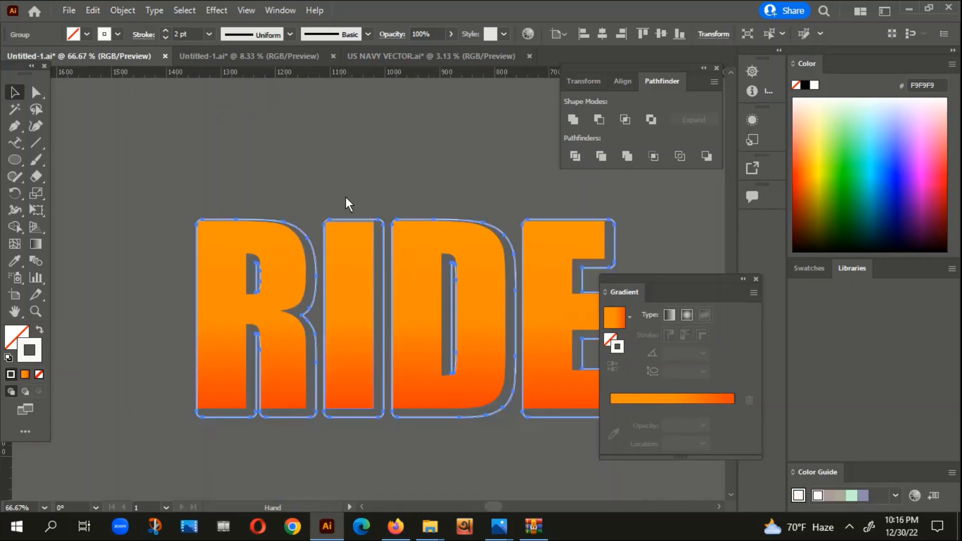
{"action": "scroll", "coordinate": [174, 299], "scroll_direction": "up", "scroll_amount": 2}
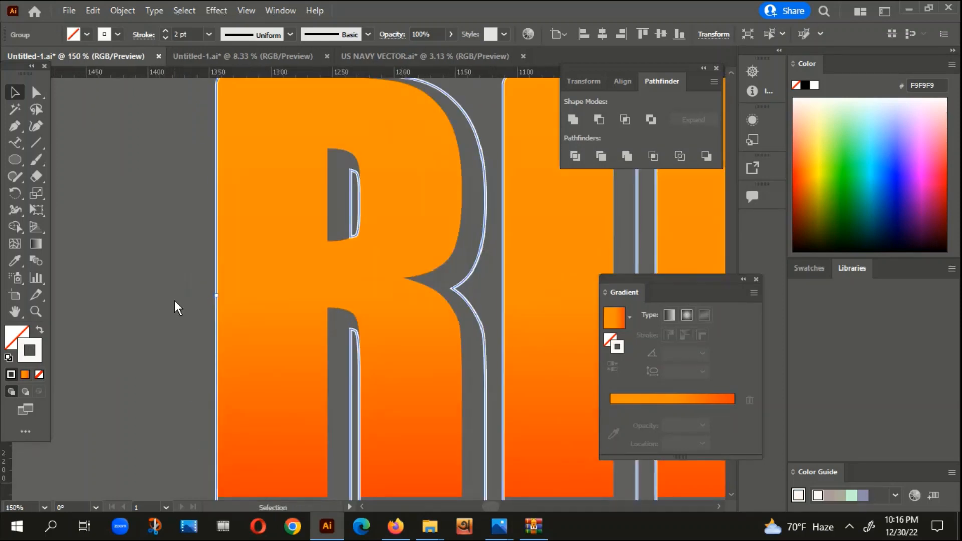
{"action": "key", "text": "Left"}
{"action": "key", "text": "Left"}
{"action": "key", "text": "Left"}
{"action": "key", "text": "Left"}
{"action": "key", "text": "Left"}
{"action": "key", "text": "Left"}
{"action": "left_click", "coordinate": [161, 172]}
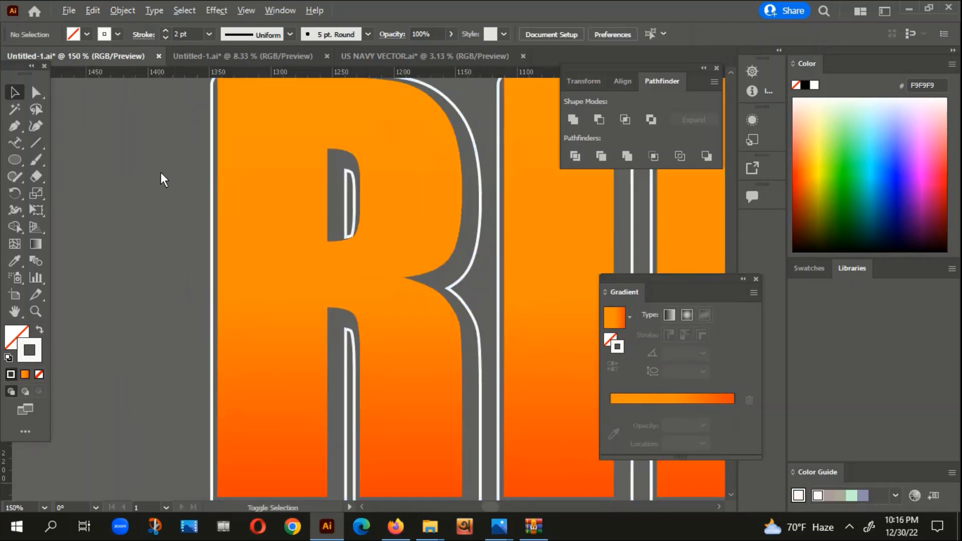
- Group the gradient RIDE lettering together with its white outline
{"action": "scroll", "coordinate": [161, 173], "scroll_direction": "down", "scroll_amount": 4}
{"action": "left_click", "coordinate": [367, 189]}
{"action": "right_click", "coordinate": [342, 149]}
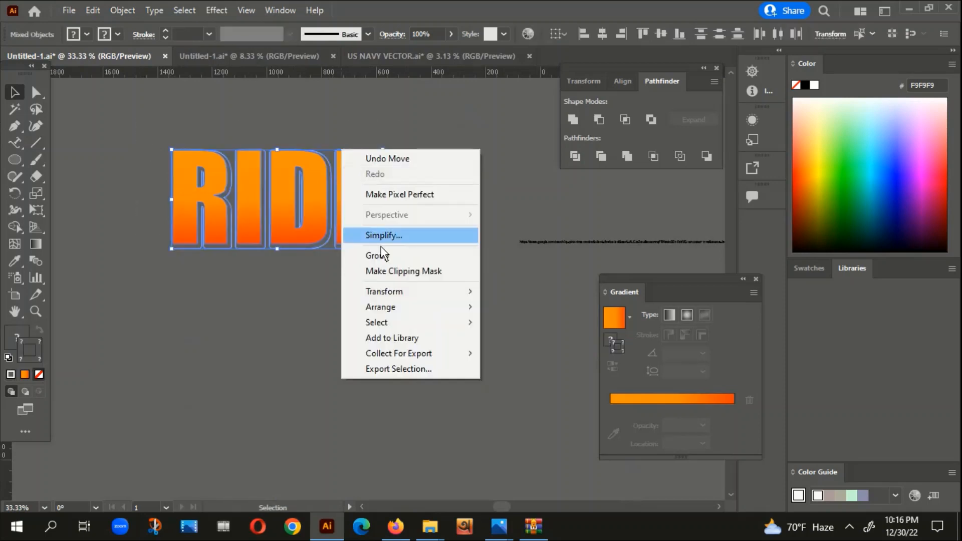
{"action": "left_click", "coordinate": [378, 259]}
- Place the RIDE group in front of the artwork on the black artboard, centred over the bottom of the sun
{"action": "scroll", "coordinate": [331, 264], "scroll_direction": "down", "scroll_amount": 3}
{"action": "left_click_drag", "start_coordinate": [315, 254], "coordinate": [267, 223]}
{"action": "right_click", "coordinate": [267, 222]}
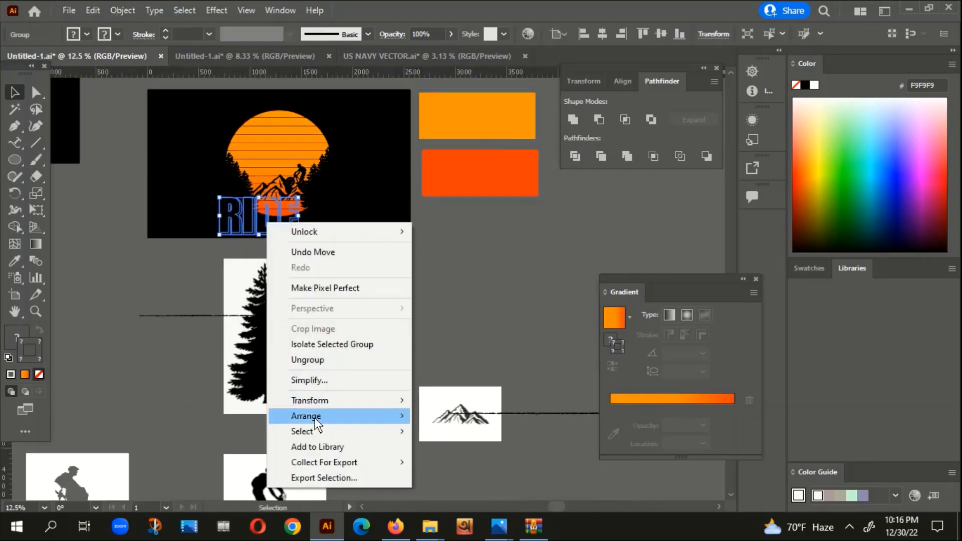
{"action": "mouse_move", "coordinate": [316, 417]}
{"action": "left_click", "coordinate": [431, 416]}
{"action": "left_click", "coordinate": [285, 227], "text": "shift"}
{"action": "scroll", "coordinate": [285, 227], "scroll_direction": "up", "scroll_amount": 3}
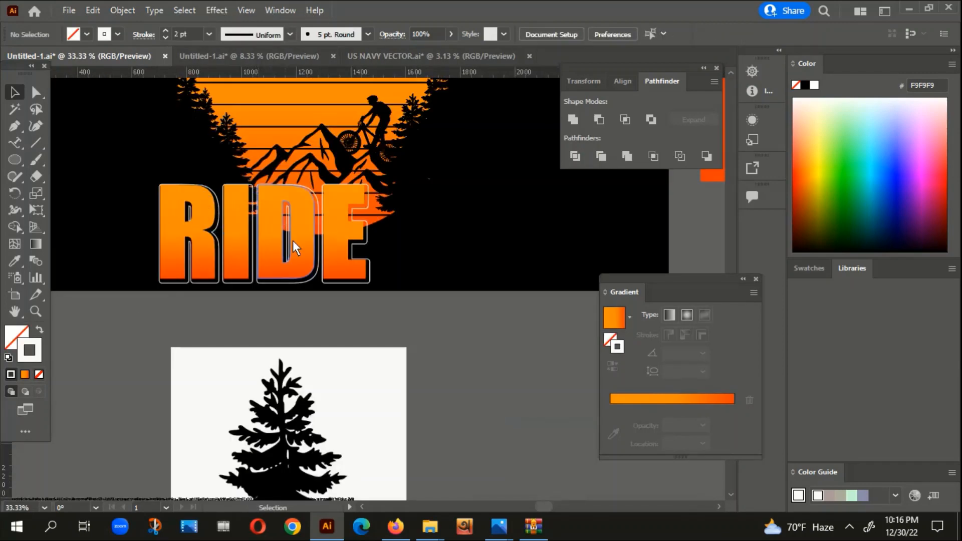
{"action": "left_click_drag", "start_coordinate": [321, 260], "coordinate": [358, 262]}
{"action": "scroll", "coordinate": [354, 278], "scroll_direction": "down", "scroll_amount": 1}
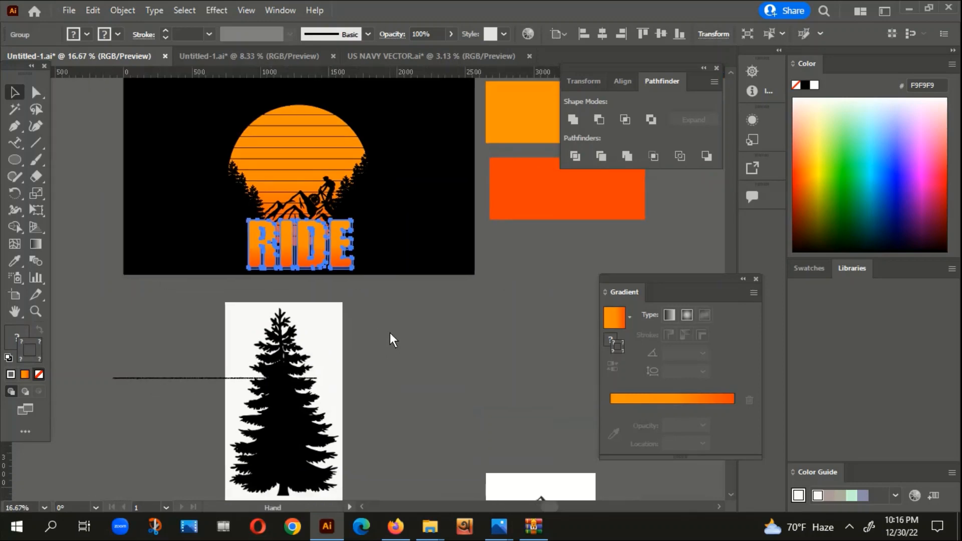
- Offset the RIDE group's paths by 20 px with round joins
{"action": "scroll", "coordinate": [311, 259], "scroll_direction": "up", "scroll_amount": 1}
{"action": "scroll", "coordinate": [311, 259], "scroll_direction": "up", "scroll_amount": 1}
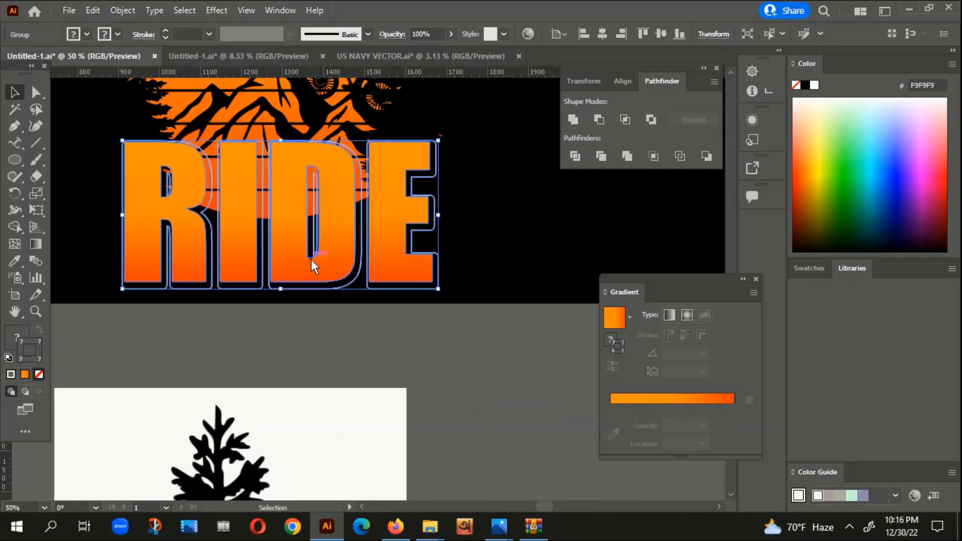
{"action": "left_click", "coordinate": [122, 10]}
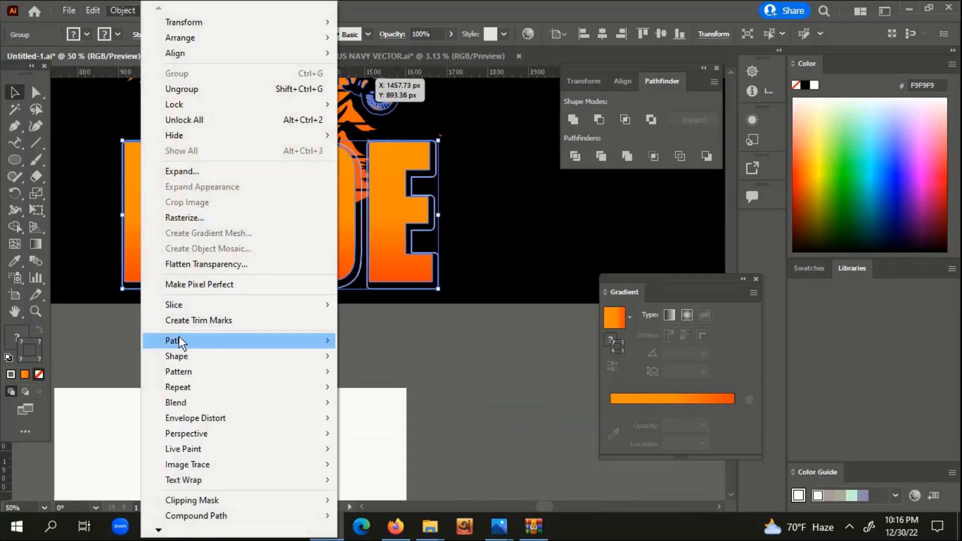
{"action": "mouse_move", "coordinate": [179, 340]}
{"action": "left_click", "coordinate": [392, 390]}
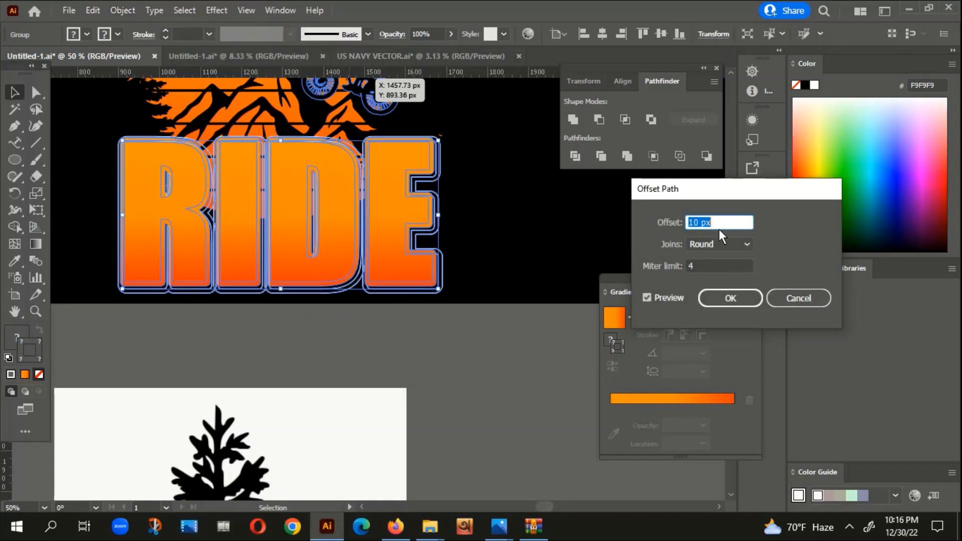
{"action": "type", "text": "20PX"}
{"action": "left_click", "coordinate": [740, 296]}
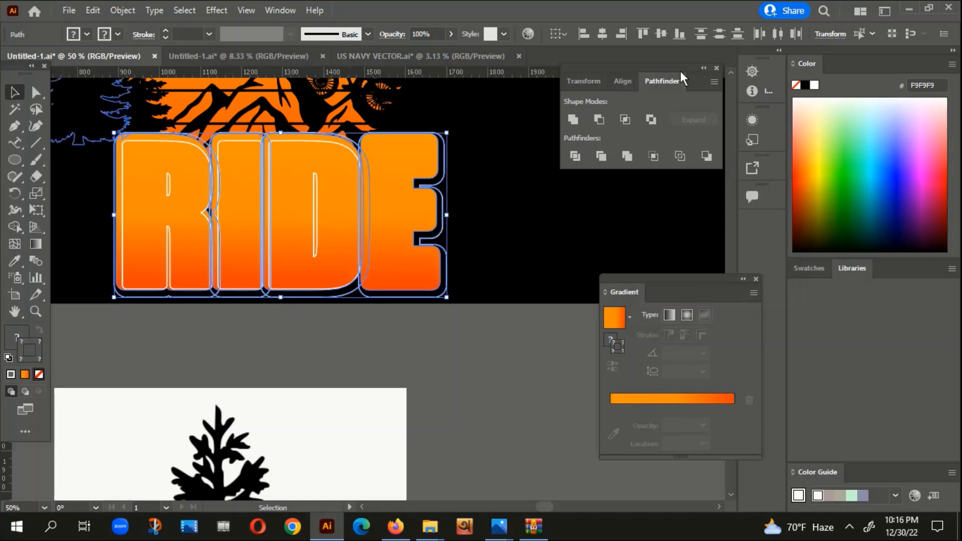
- Unite the offset shapes into one and fill the result with the artboard's black using the Eyedropper
{"action": "left_click", "coordinate": [573, 119]}
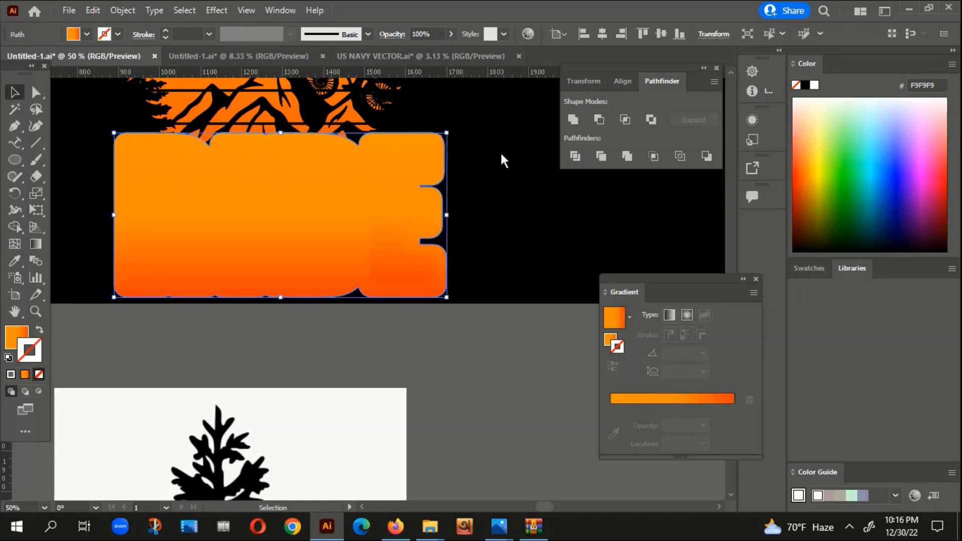
{"action": "key", "text": "i"}
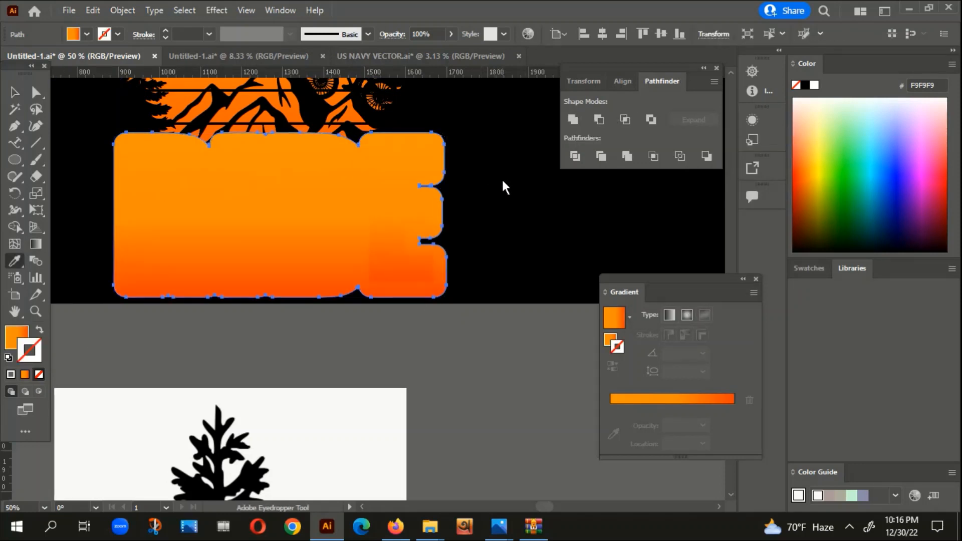
{"action": "left_click", "coordinate": [501, 178]}
{"action": "left_click", "coordinate": [15, 93]}
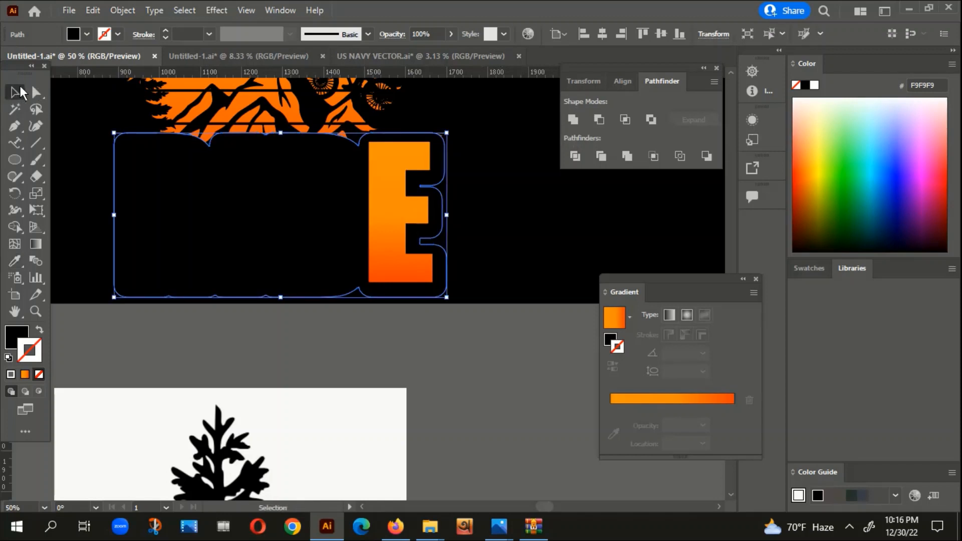
- Cut the united black shape and paste it in back of the RIDE lettering so it covers the artwork behind
{"action": "key", "text": "ctrl+shift+bracketleft"}
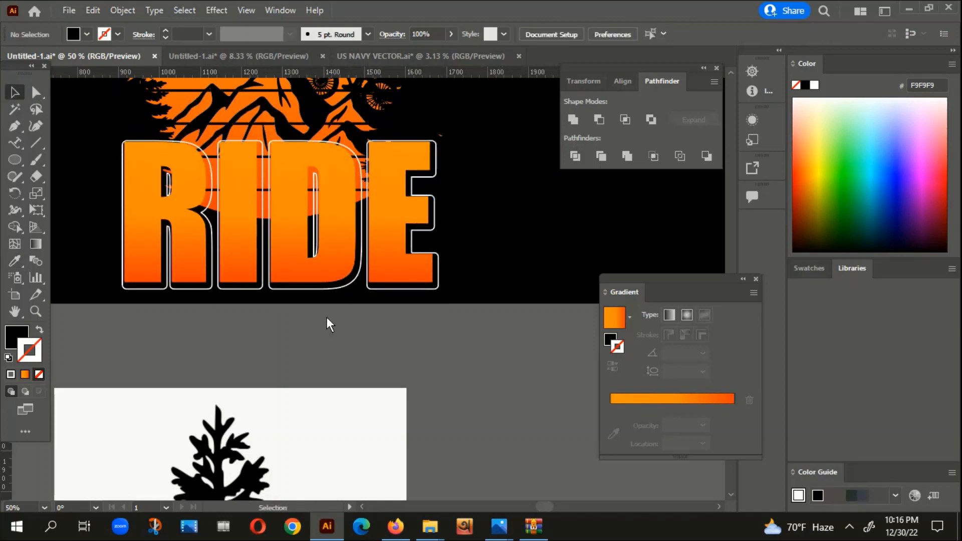
{"action": "left_click", "coordinate": [384, 271]}
{"action": "key", "text": "a"}
{"action": "key", "text": "v"}
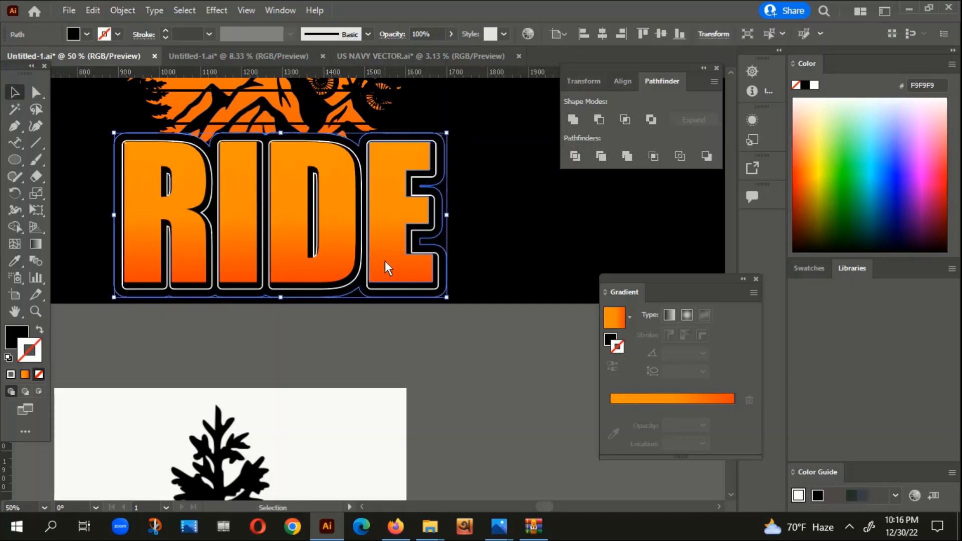
{"action": "left_click", "coordinate": [532, 204]}
- Group the black backing shape behind RIDE with the pines, mountains and cyclist silhouettes
{"action": "scroll", "coordinate": [540, 205], "scroll_direction": "down", "scroll_amount": 1}
{"action": "scroll", "coordinate": [538, 206], "scroll_direction": "up", "scroll_amount": 4}
{"action": "scroll", "coordinate": [516, 230], "scroll_direction": "right", "scroll_amount": 2}
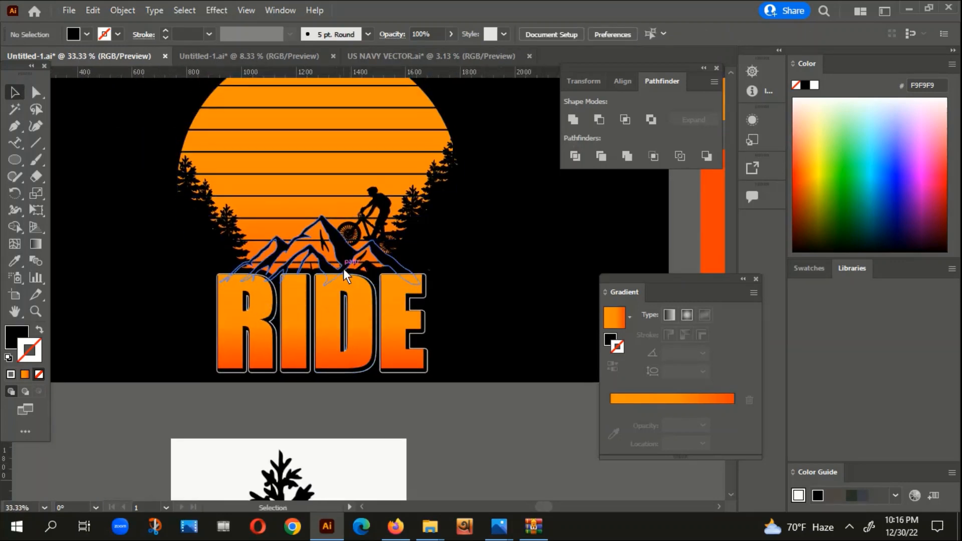
{"action": "left_click", "coordinate": [344, 268]}
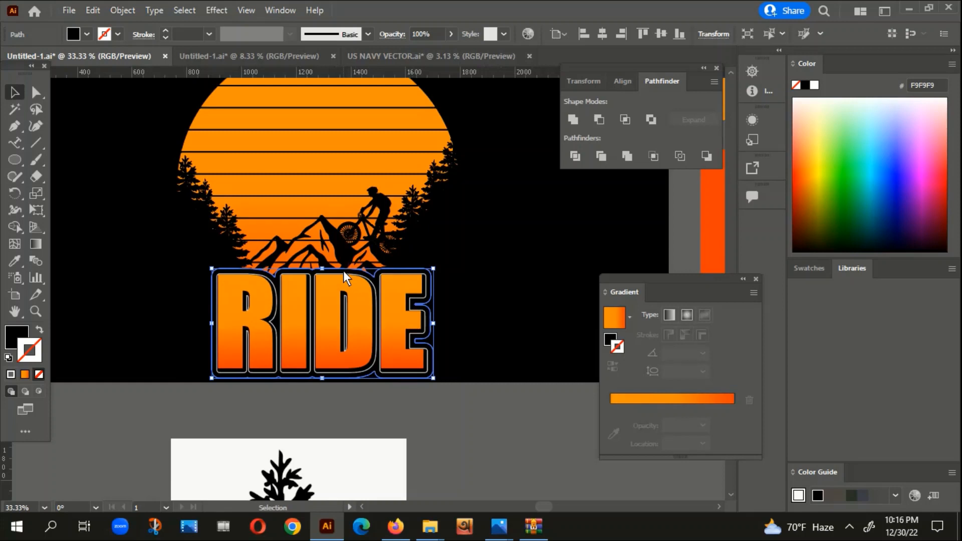
{"action": "left_click", "coordinate": [429, 209], "text": "shift"}
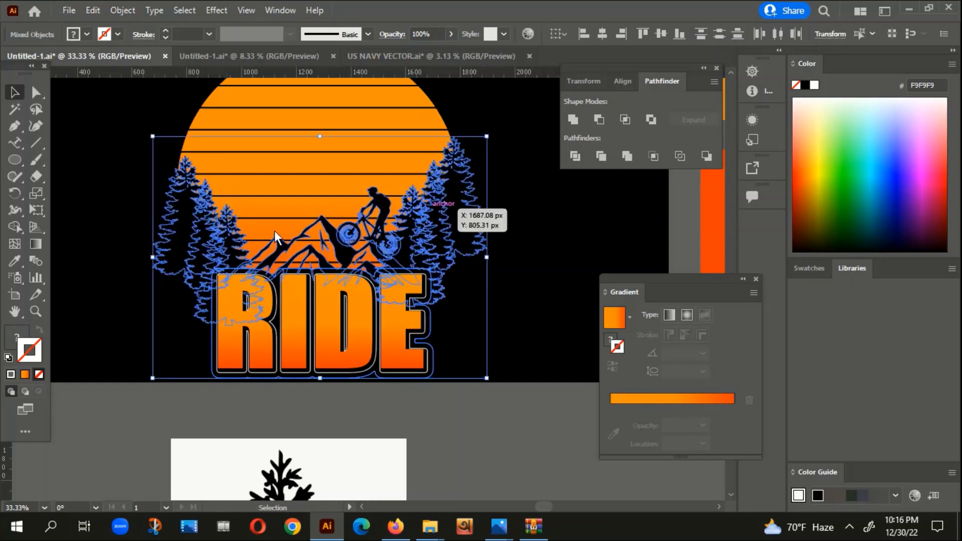
{"action": "right_click", "coordinate": [407, 216]}
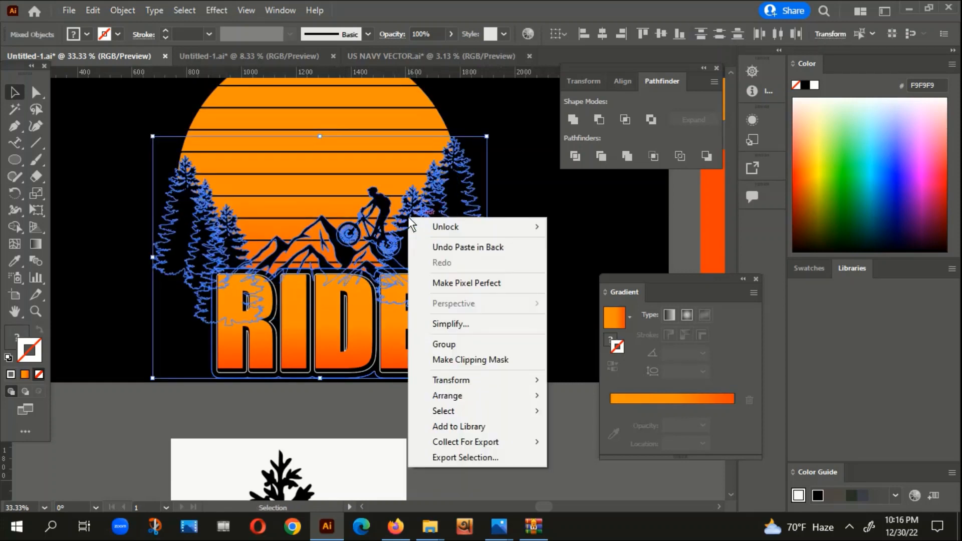
{"action": "left_click", "coordinate": [440, 344]}
{"action": "left_click", "coordinate": [509, 330]}
{"action": "scroll", "coordinate": [483, 309], "scroll_direction": "down", "scroll_amount": 2}
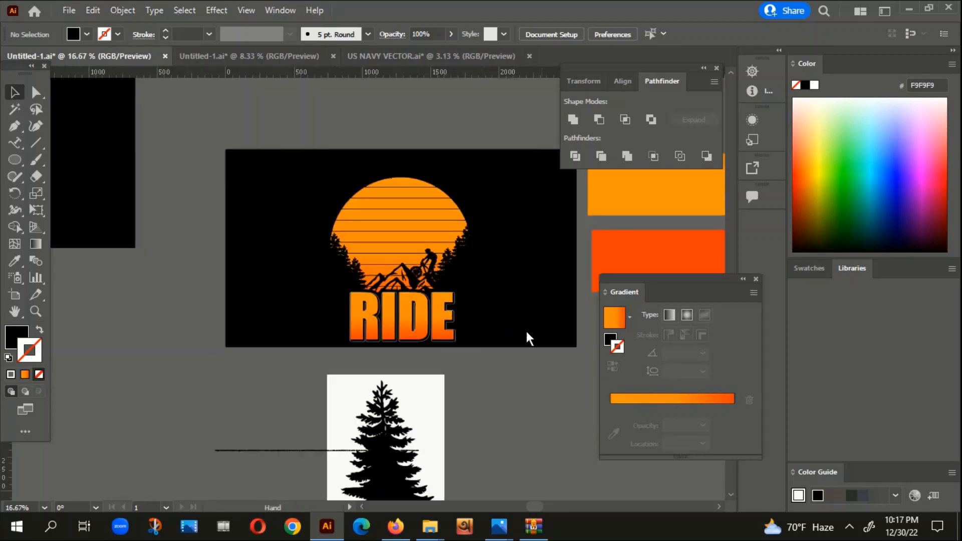
{"action": "left_click_drag", "start_coordinate": [526, 329], "coordinate": [400, 327]}
{"action": "scroll", "coordinate": [426, 311], "scroll_direction": "down", "scroll_amount": 1}
{"action": "scroll", "coordinate": [431, 311], "scroll_direction": "down", "scroll_amount": 1}
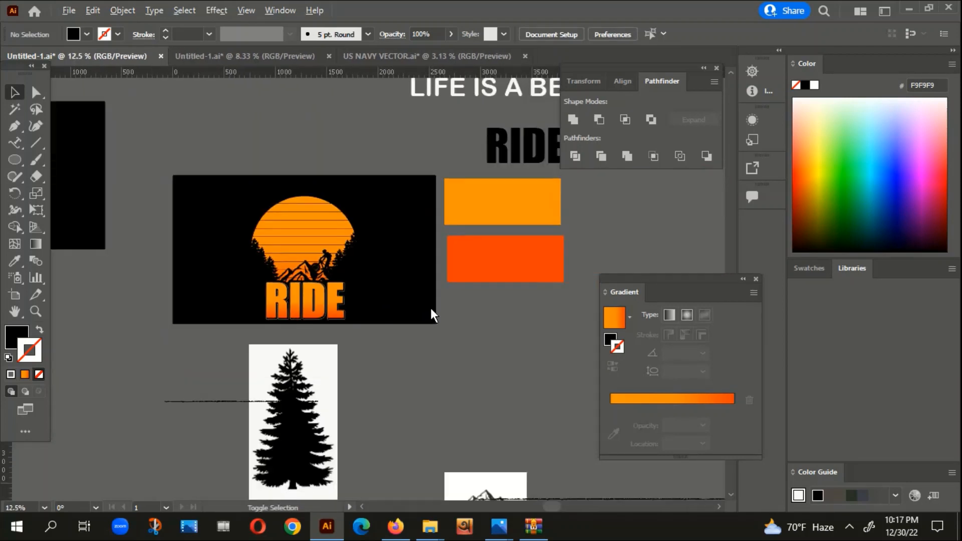
- Draw a circle over the sun artwork, fill it with D38479 and center it on the artboard both ways
{"action": "scroll", "coordinate": [390, 326], "scroll_direction": "left", "scroll_amount": 1}
{"action": "left_click_drag", "start_coordinate": [8, 158], "coordinate": [64, 192]}
{"action": "mouse_move", "coordinate": [336, 235]}
{"action": "left_mouse_down"}
{"action": "mouse_move", "coordinate": [353, 230]}
{"action": "mouse_move", "coordinate": [410, 311]}
{"action": "left_mouse_up"}
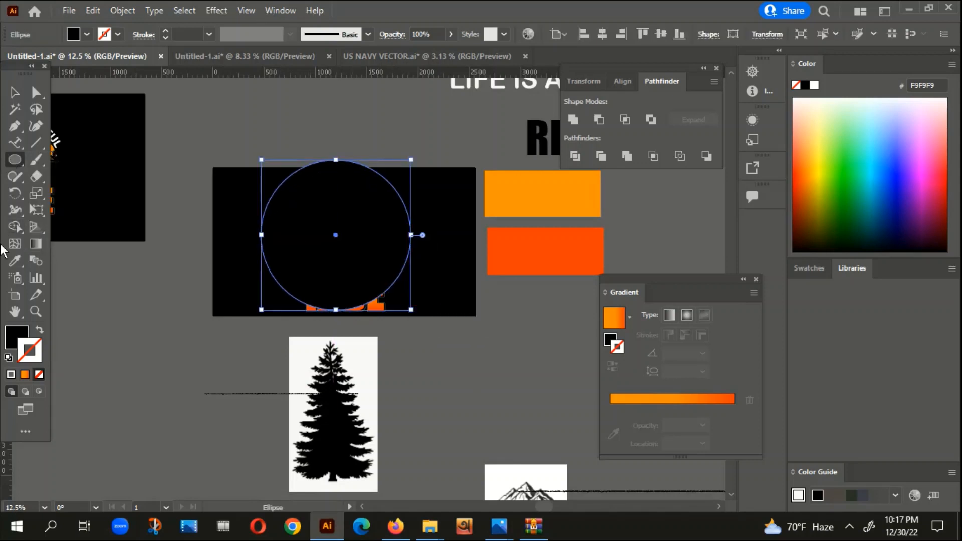
{"action": "double_click", "coordinate": [10, 336]}
{"action": "left_click", "coordinate": [440, 204]}
{"action": "left_click", "coordinate": [441, 194]}
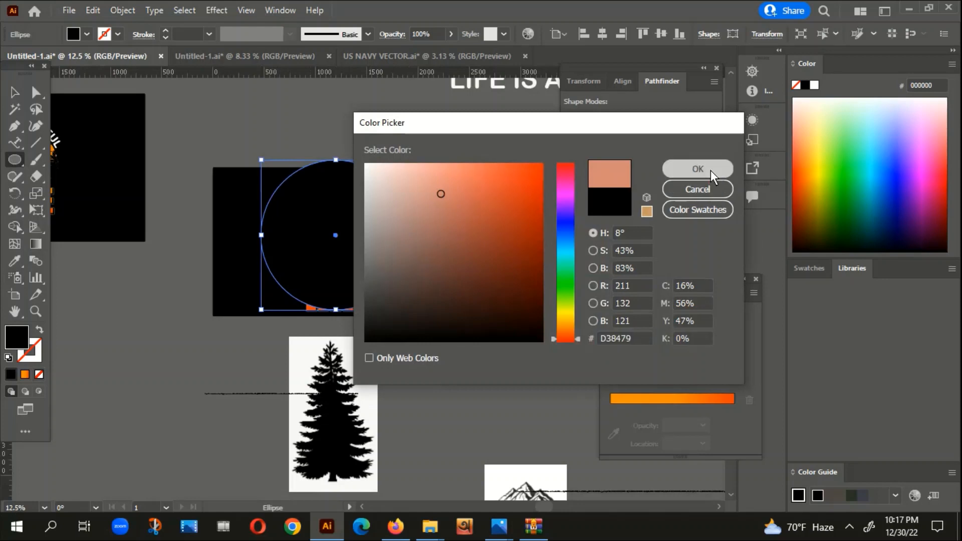
{"action": "left_click", "coordinate": [711, 171]}
{"action": "left_click", "coordinate": [604, 33]}
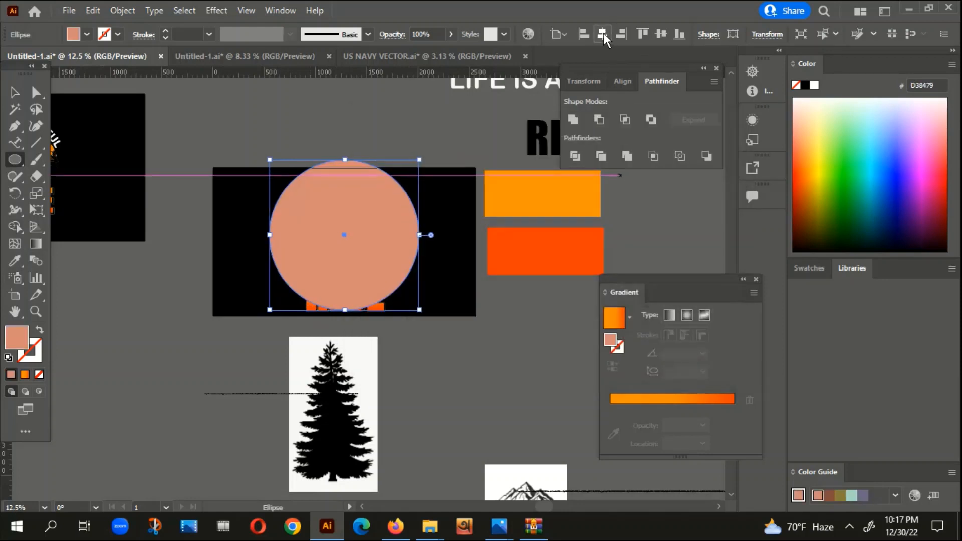
{"action": "left_click", "coordinate": [661, 34]}
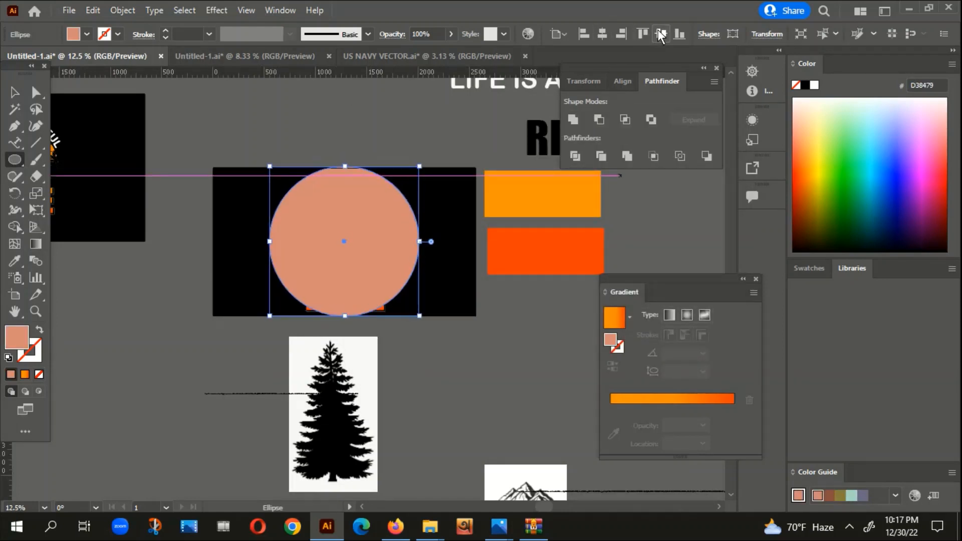
- Swap the circle's fill to its stroke and shrink the circle from its center to sit just outside the sun
{"action": "left_click", "coordinate": [40, 329]}
{"action": "scroll", "coordinate": [360, 203], "scroll_direction": "up", "scroll_amount": 3}
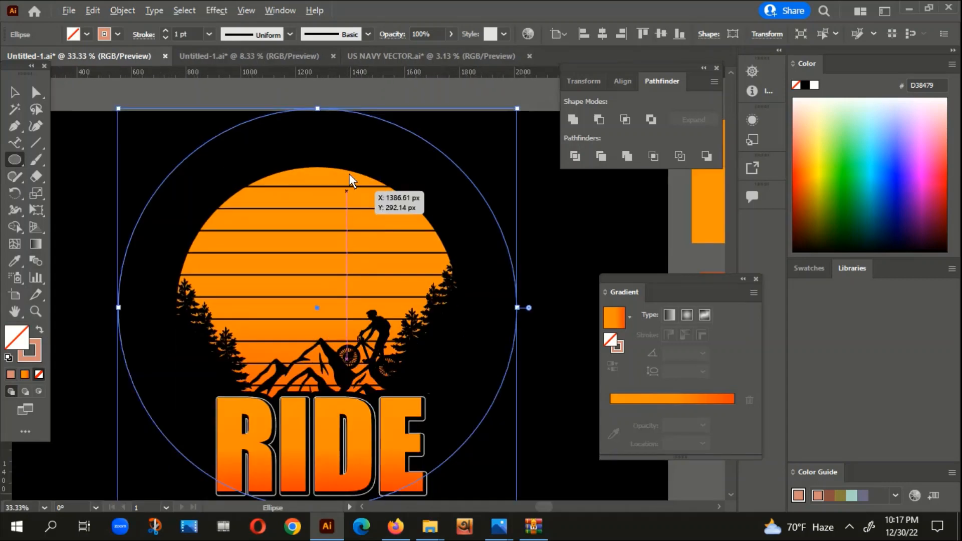
{"action": "left_click_drag", "start_coordinate": [315, 106], "coordinate": [311, 164]}
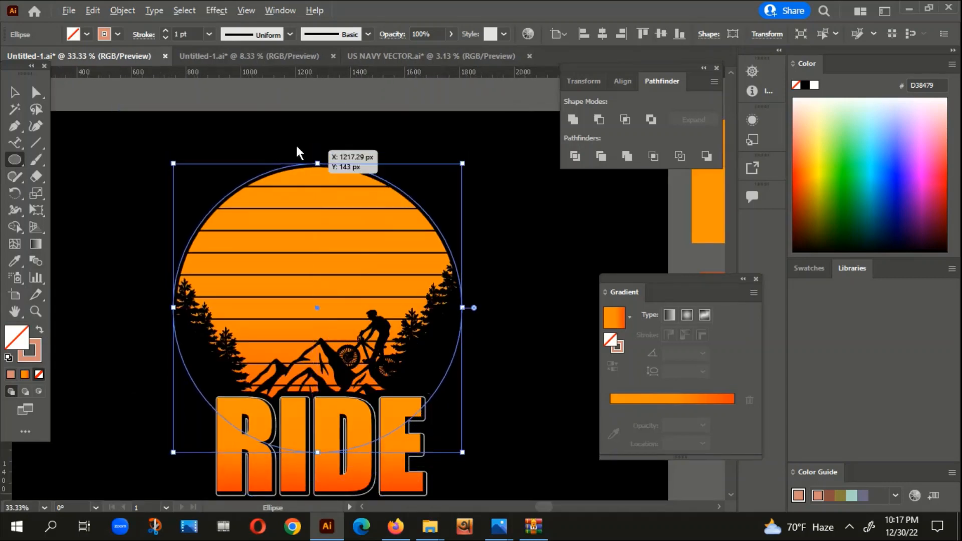
- Copy the white LIFE IS A BEAUTIFUL text that lies above the artboard
{"action": "scroll", "coordinate": [296, 143], "scroll_direction": "down", "scroll_amount": 3}
{"action": "left_click", "coordinate": [14, 92]}
{"action": "left_click", "coordinate": [137, 140]}
{"action": "scroll", "coordinate": [136, 141], "scroll_direction": "down", "scroll_amount": 2}
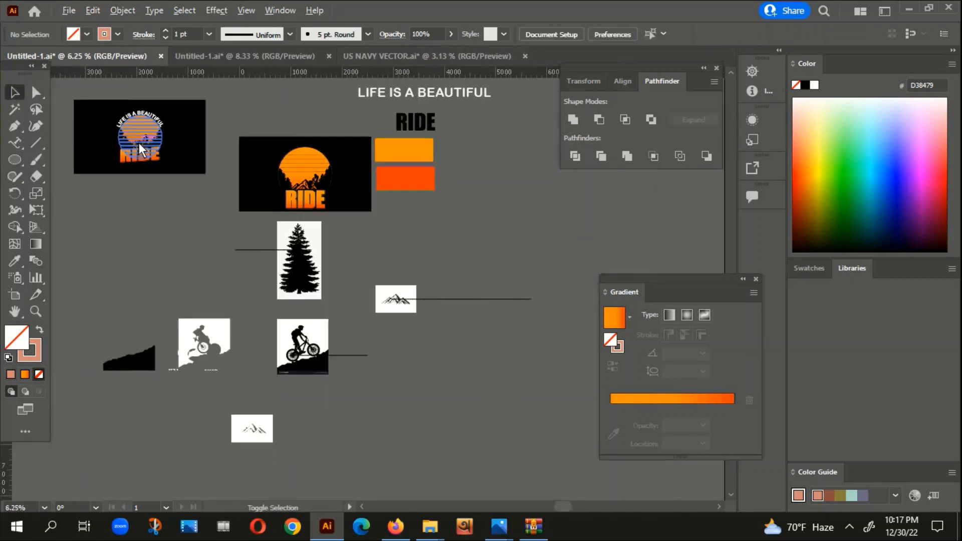
{"action": "left_click_drag", "start_coordinate": [392, 181], "coordinate": [349, 248]}
{"action": "left_click", "coordinate": [442, 142]}
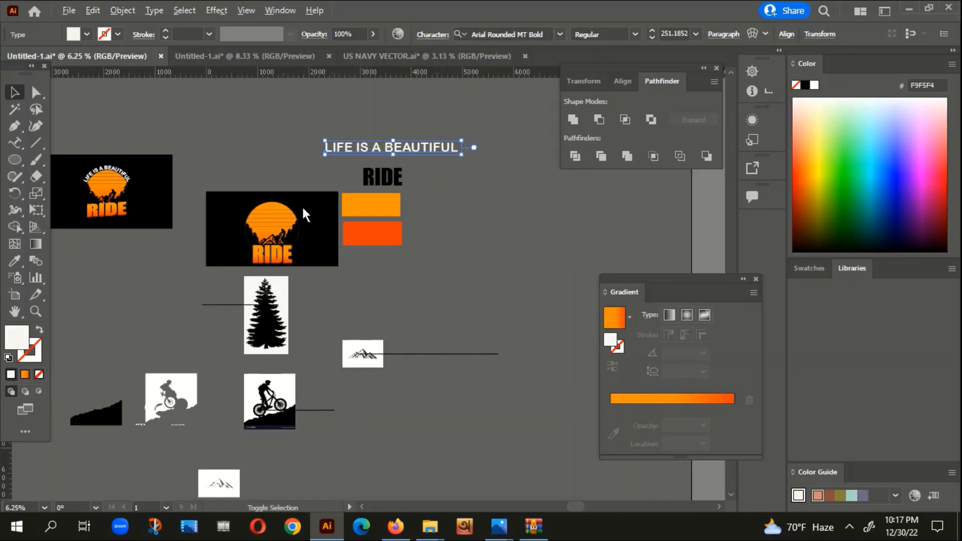
- Turn the circle outline around the sun into a type path and place LIFE IS A BEAUTIFUL along it
{"action": "scroll", "coordinate": [301, 207], "scroll_direction": "up", "scroll_amount": 4}
{"action": "scroll", "coordinate": [105, 180], "scroll_direction": "up", "scroll_amount": 2}
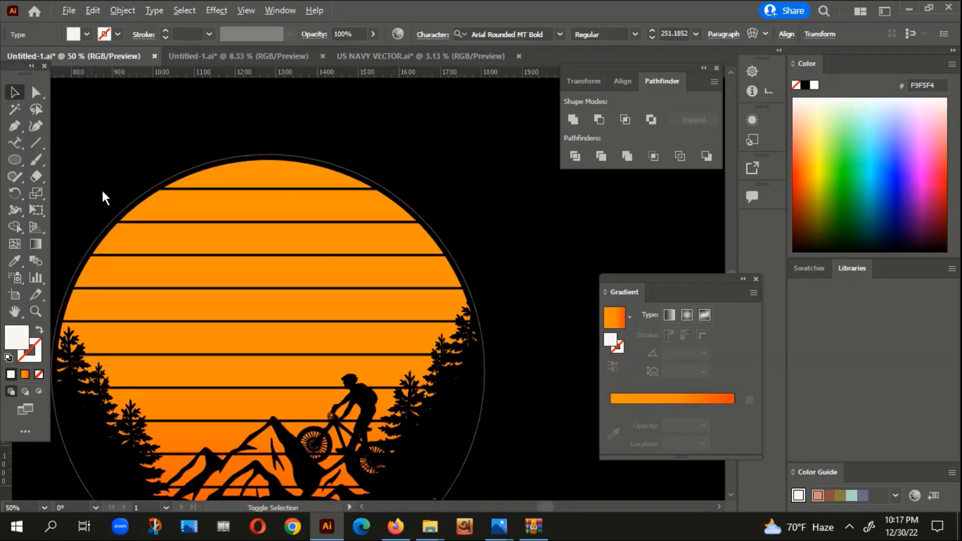
{"action": "left_click", "coordinate": [133, 201]}
{"action": "left_click", "coordinate": [15, 144]}
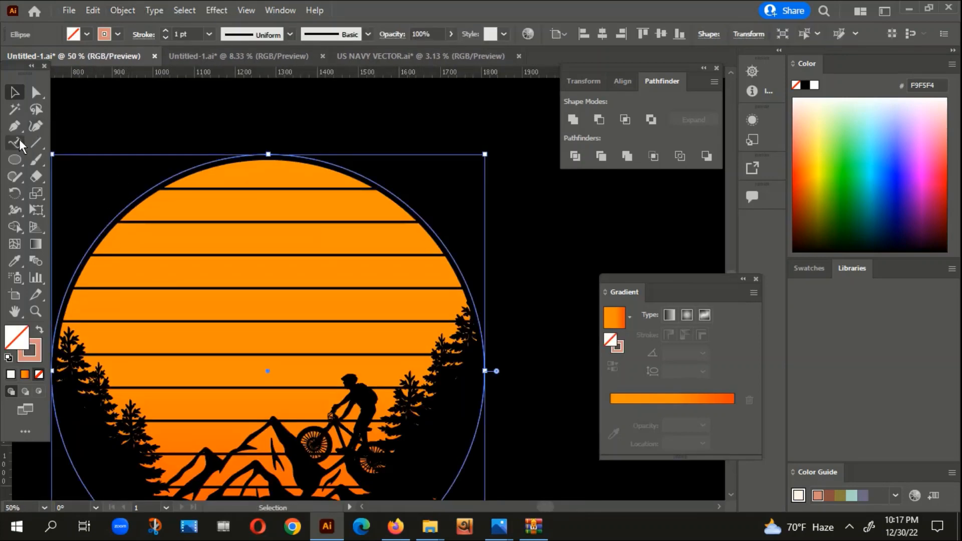
{"action": "left_click", "coordinate": [16, 145]}
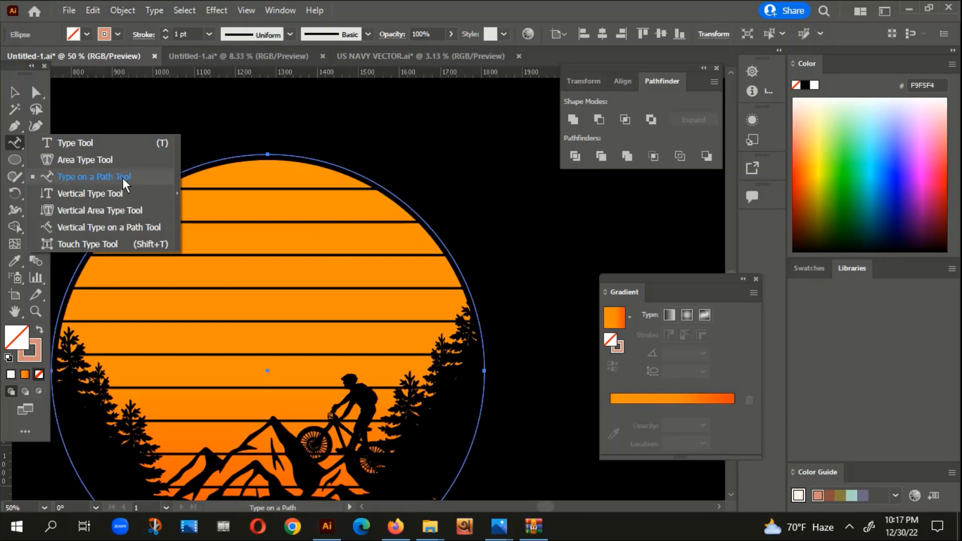
{"action": "left_click", "coordinate": [140, 178]}
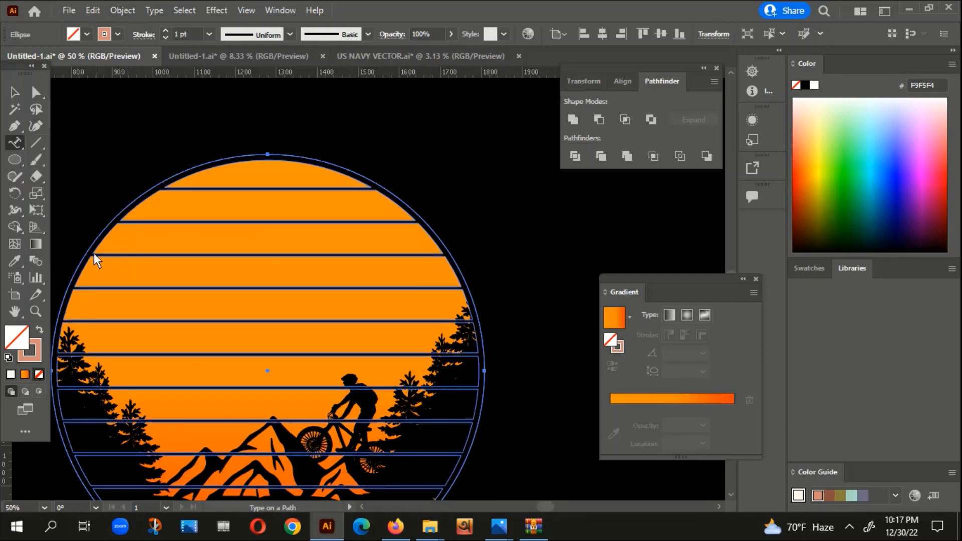
{"action": "left_click", "coordinate": [67, 307]}
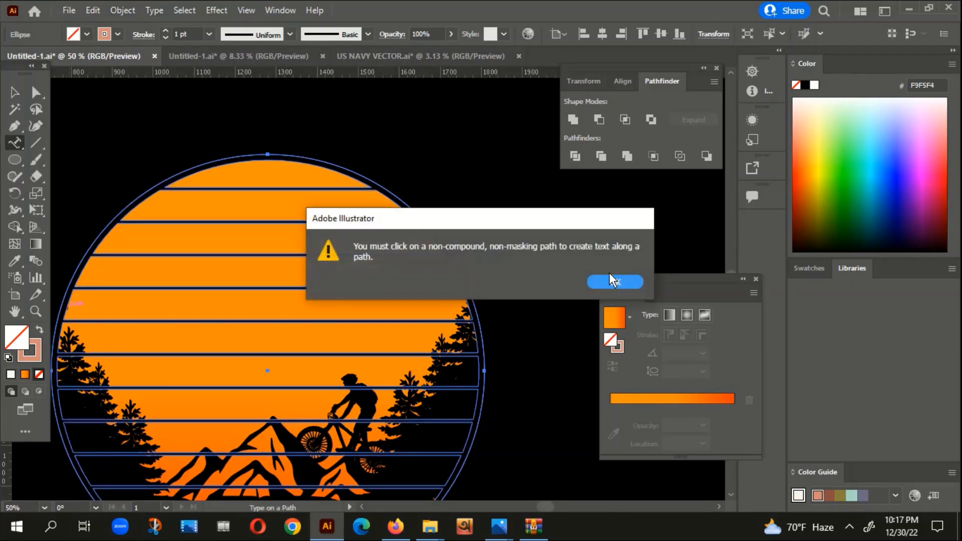
{"action": "left_click", "coordinate": [610, 277]}
{"action": "scroll", "coordinate": [257, 297], "scroll_direction": "down", "scroll_amount": 3}
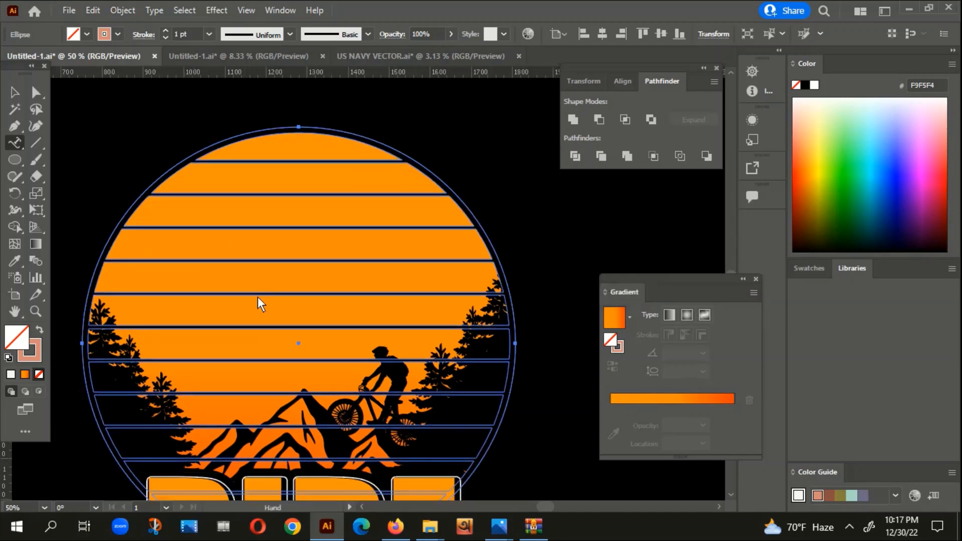
{"action": "scroll", "coordinate": [164, 231], "scroll_direction": "up", "scroll_amount": 2}
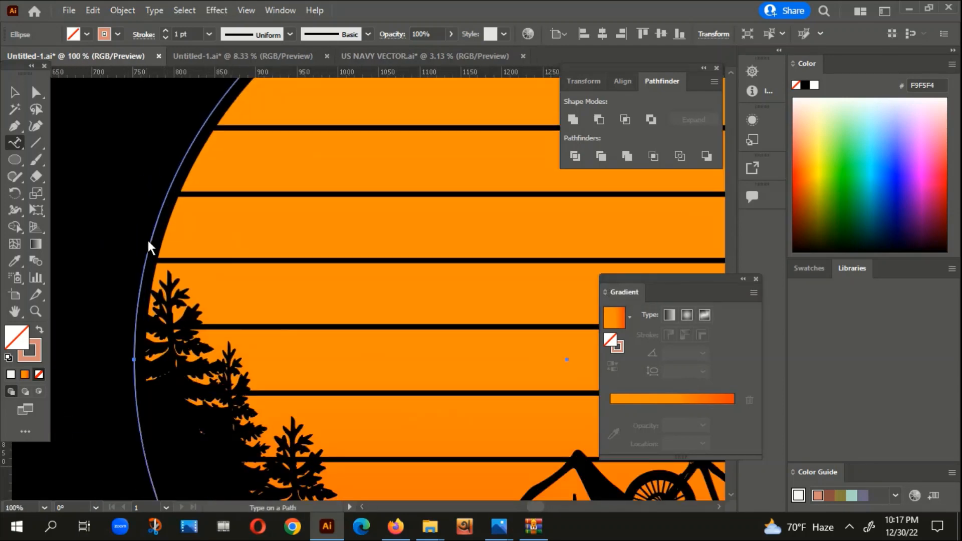
{"action": "left_click", "coordinate": [149, 243]}
{"action": "scroll", "coordinate": [150, 243], "scroll_direction": "down", "scroll_amount": 5}
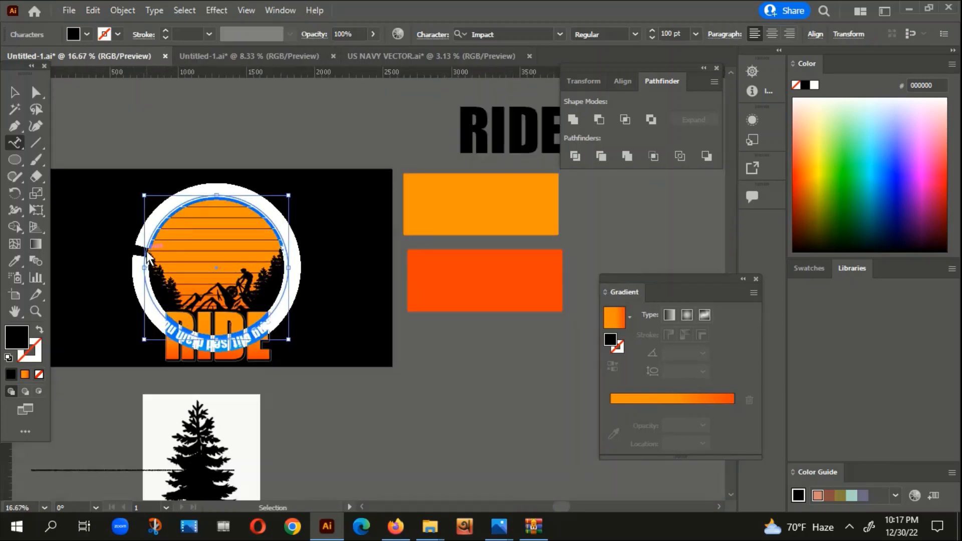
{"action": "type", "text": "LIFE IS A BEAUTIFUL"}
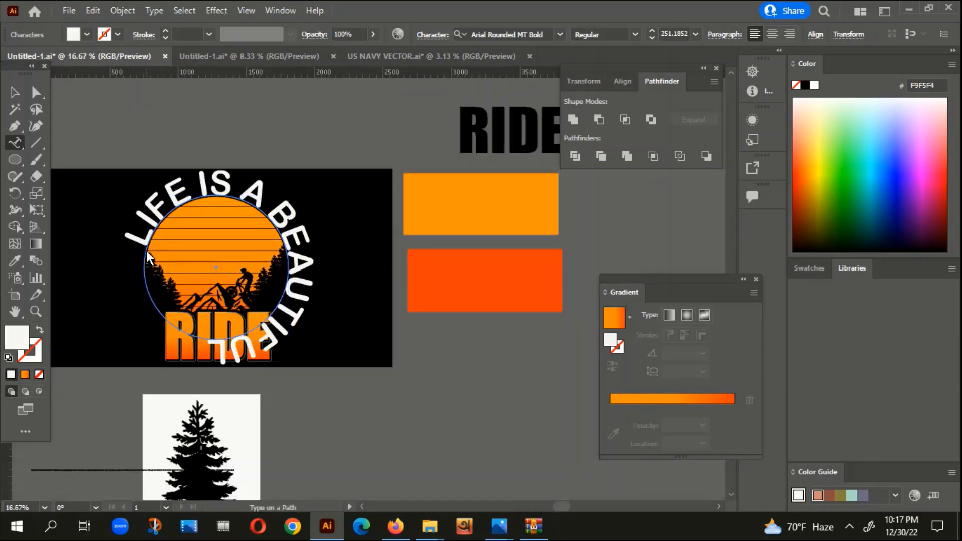
- Set the font size of the curved LIFE IS A BEAUTIFUL text to 100 pt
{"action": "left_click", "coordinate": [14, 93]}
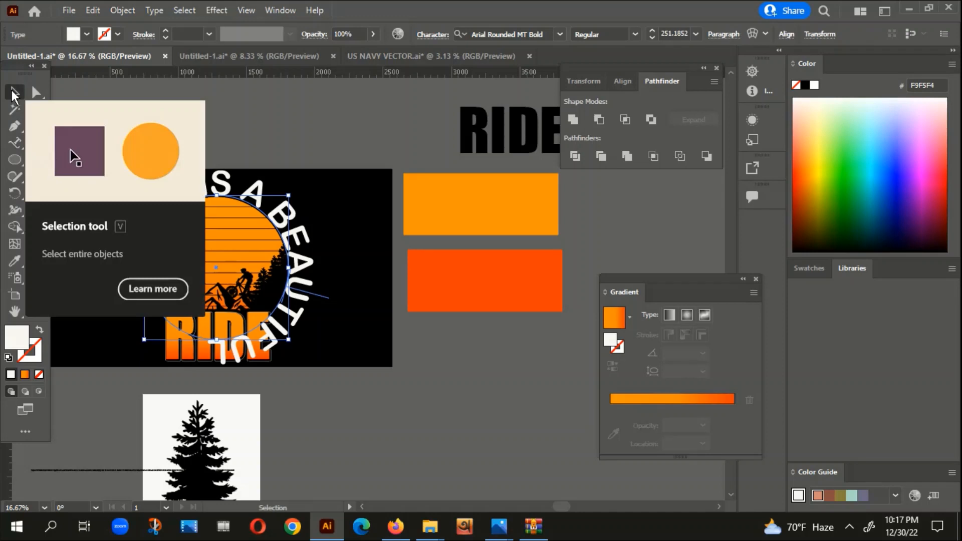
{"action": "left_click", "coordinate": [426, 33]}
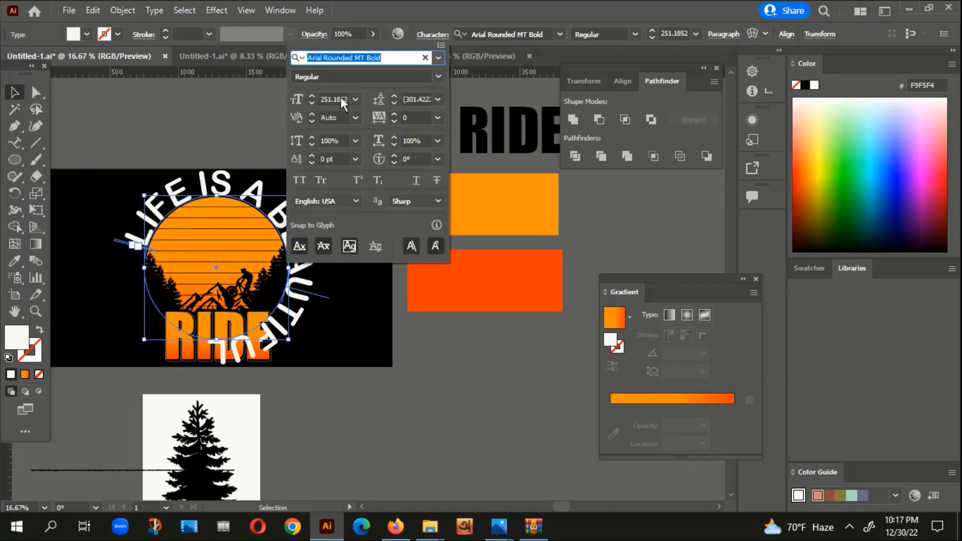
{"action": "left_click", "coordinate": [355, 99]}
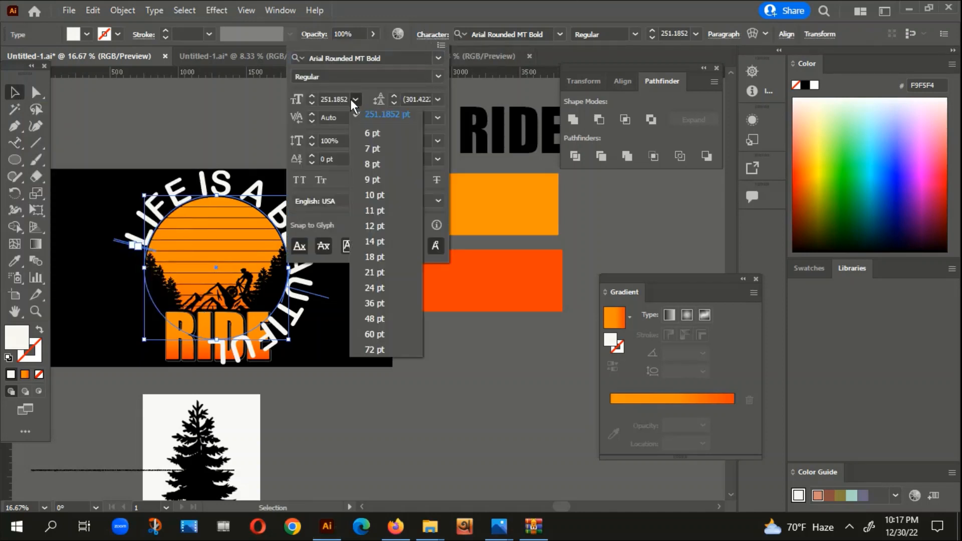
{"action": "left_click", "coordinate": [320, 101]}
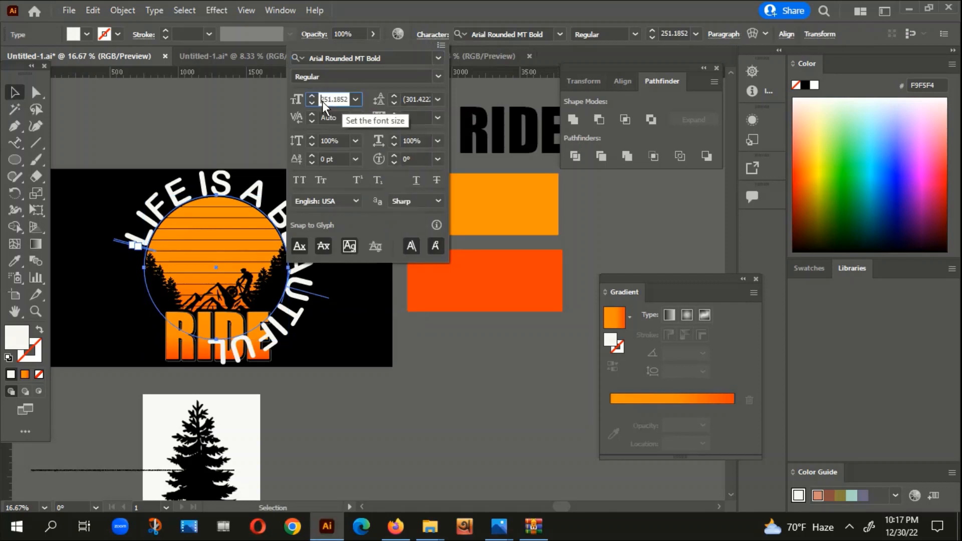
{"action": "type", "text": "100"}
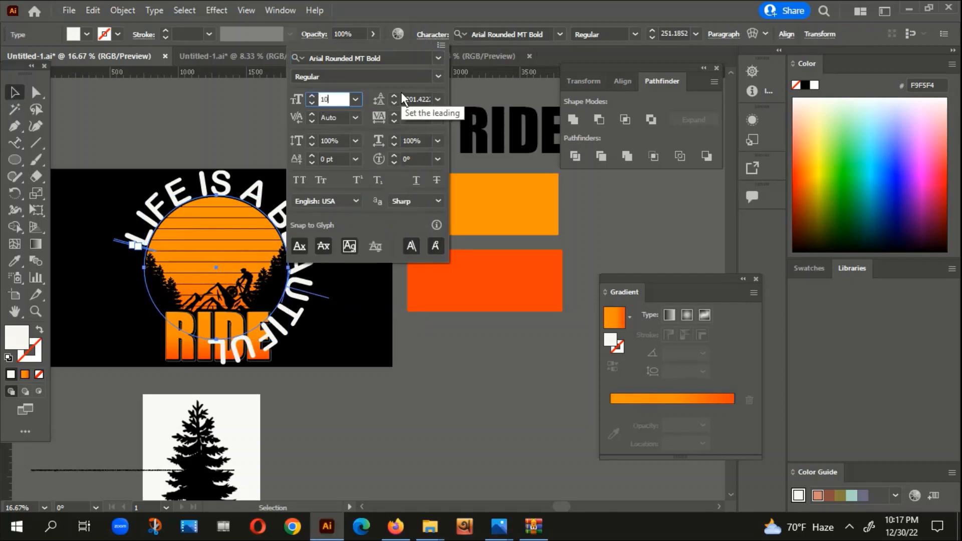
{"action": "type", "text": "PT"}
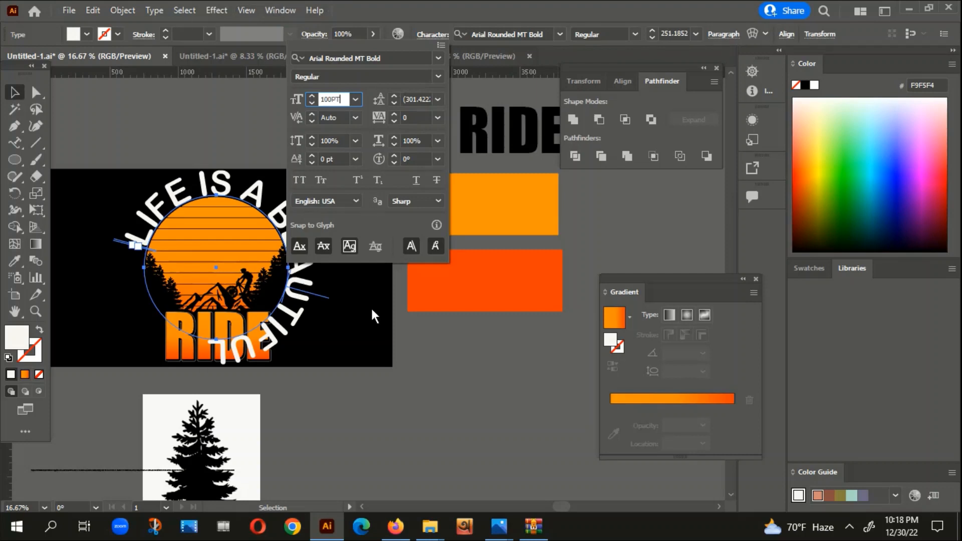
{"action": "key", "text": "Return"}
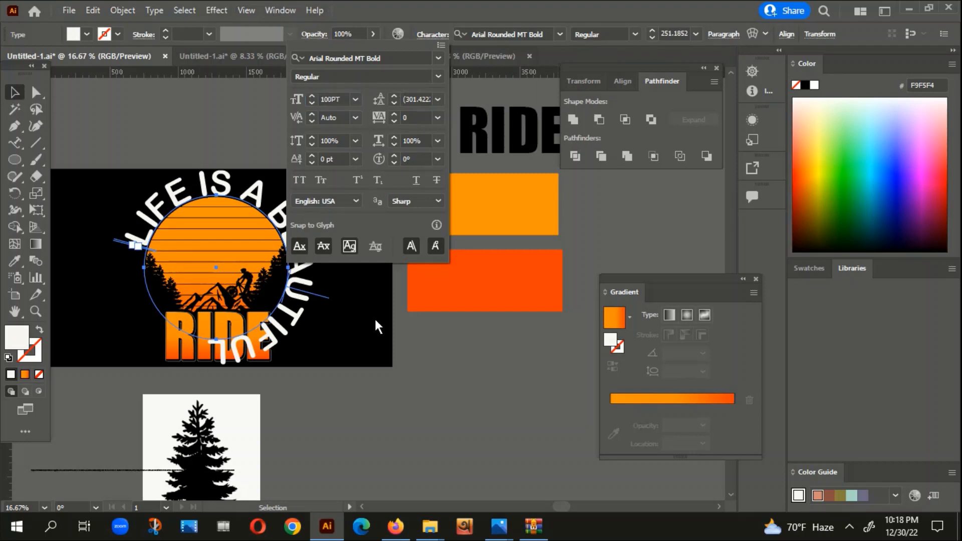
- Rotate the curved text clockwise so it arches over the top of the sun
{"action": "scroll", "coordinate": [239, 200], "scroll_direction": "up", "scroll_amount": 2}
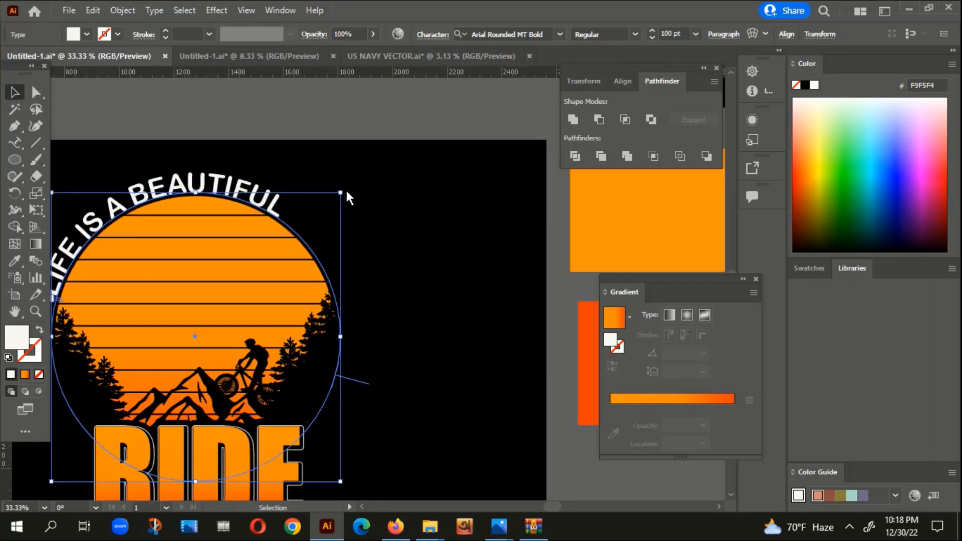
{"action": "left_click_drag", "start_coordinate": [350, 199], "coordinate": [497, 301]}
{"action": "left_click", "coordinate": [516, 260]}
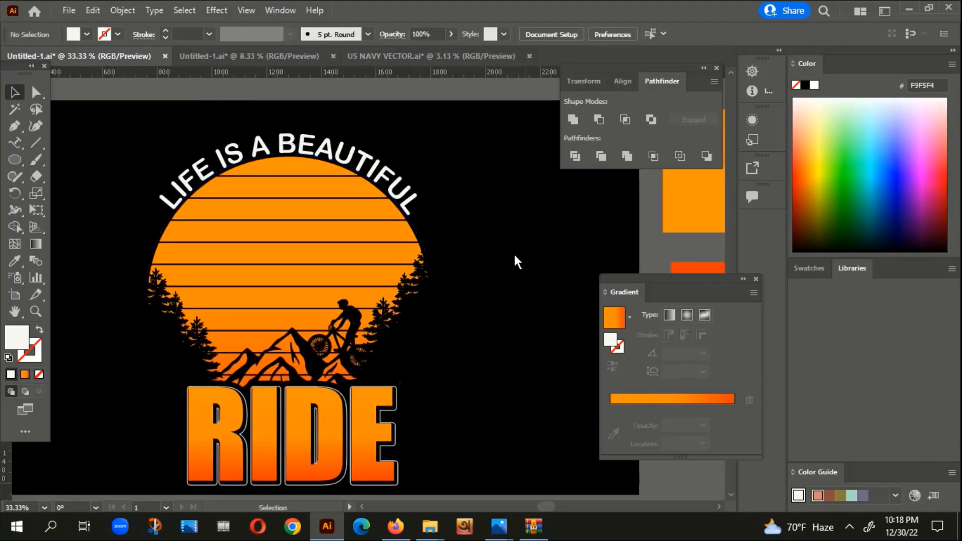
- Enlarge the curved LIFE IS A BEAUTIFUL text to a font size of 120 pt
{"action": "left_click", "coordinate": [321, 141]}
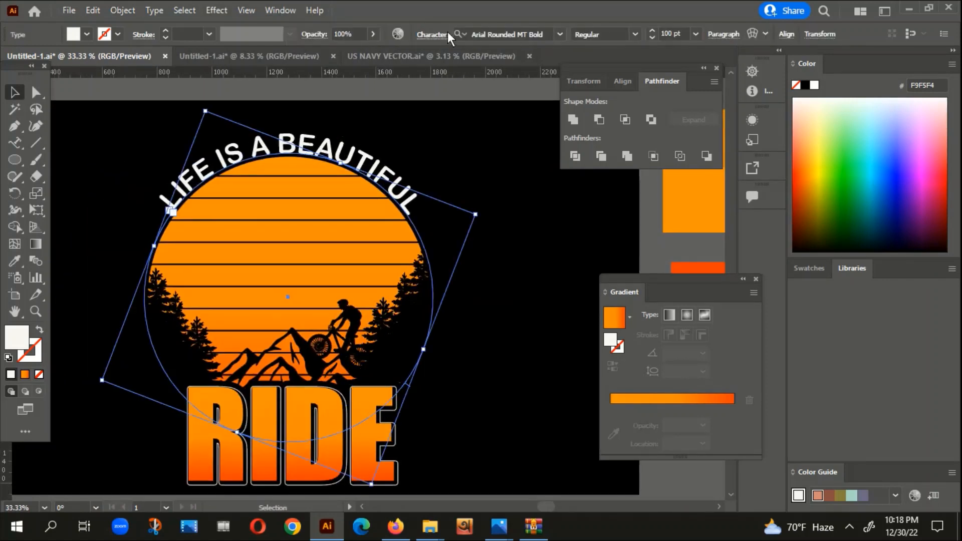
{"action": "left_click", "coordinate": [430, 33]}
{"action": "left_click", "coordinate": [429, 33]}
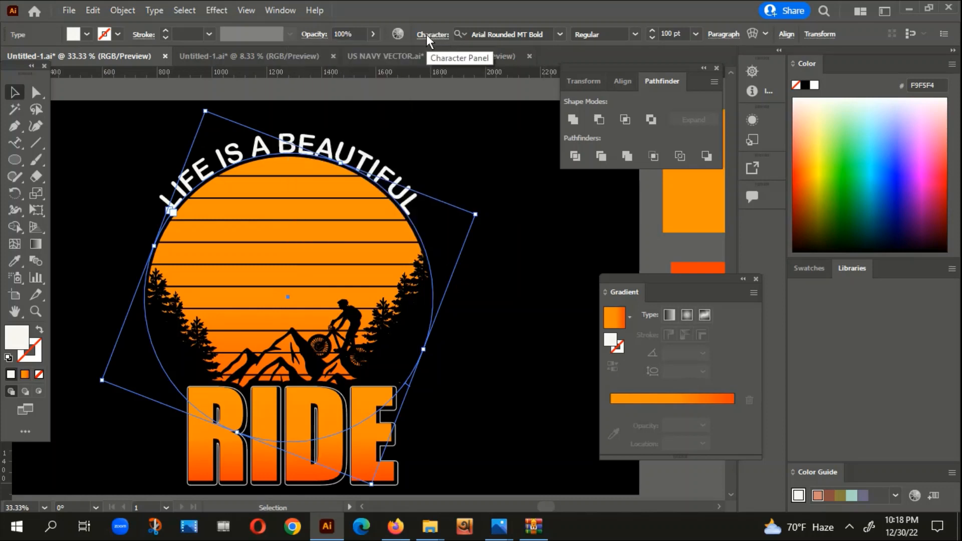
{"action": "left_click", "coordinate": [417, 35]}
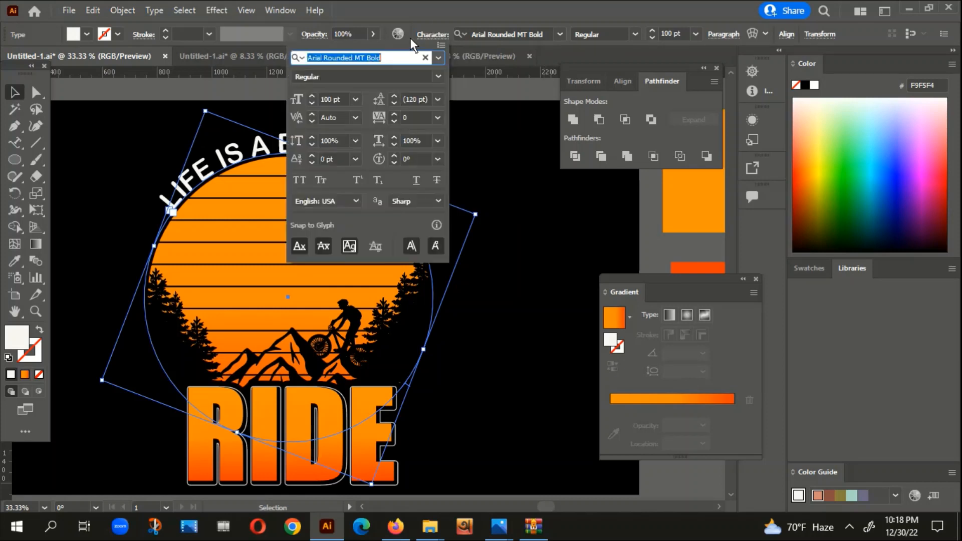
{"action": "double_click", "coordinate": [331, 98]}
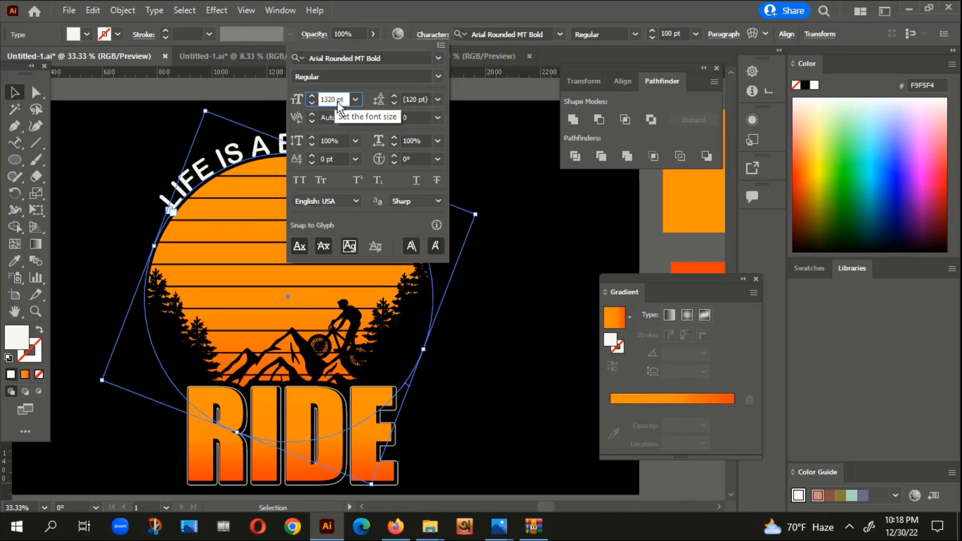
{"action": "type", "text": "120"}
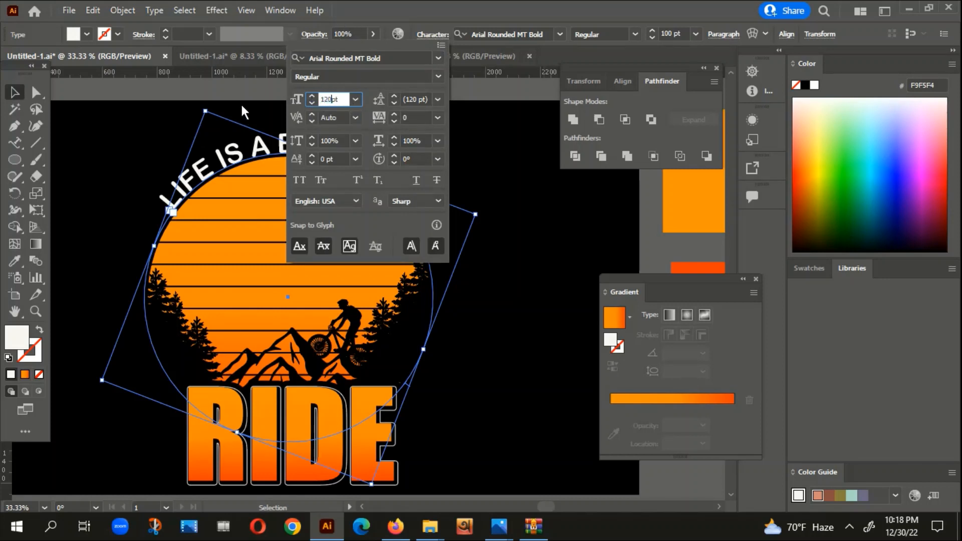
{"action": "key", "text": "Return"}
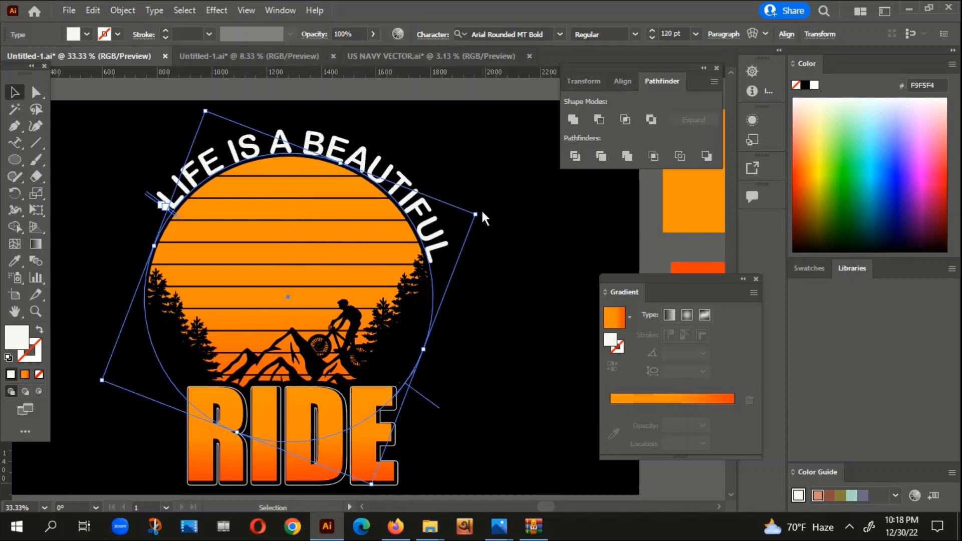
- Rotate the curved text counterclockwise and level its two ends against a horizontal guide placed across the upper sun
{"action": "left_click_drag", "start_coordinate": [482, 213], "coordinate": [472, 150]}
{"action": "left_click", "coordinate": [533, 206]}
{"action": "left_click_drag", "start_coordinate": [389, 76], "coordinate": [393, 237]}
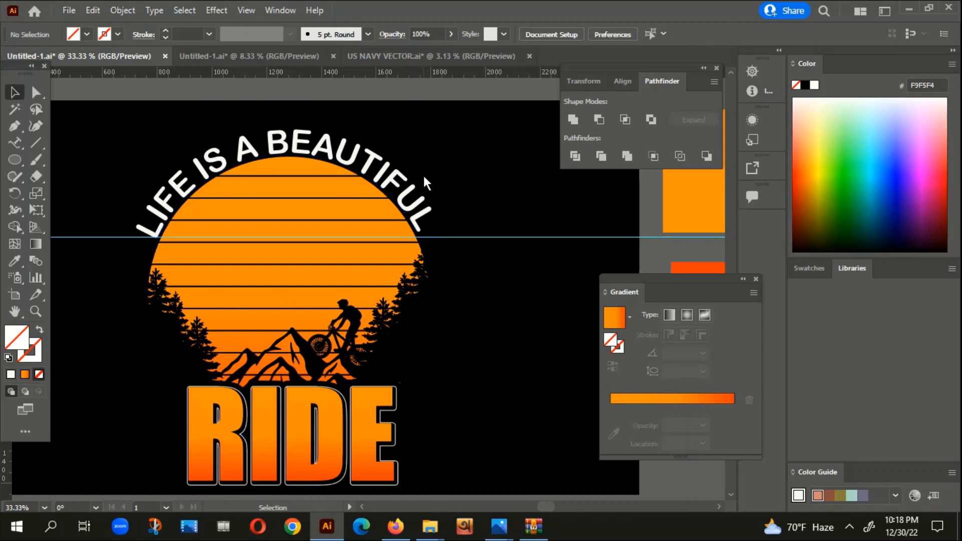
{"action": "left_click", "coordinate": [425, 179]}
{"action": "left_click_drag", "start_coordinate": [457, 167], "coordinate": [455, 176]}
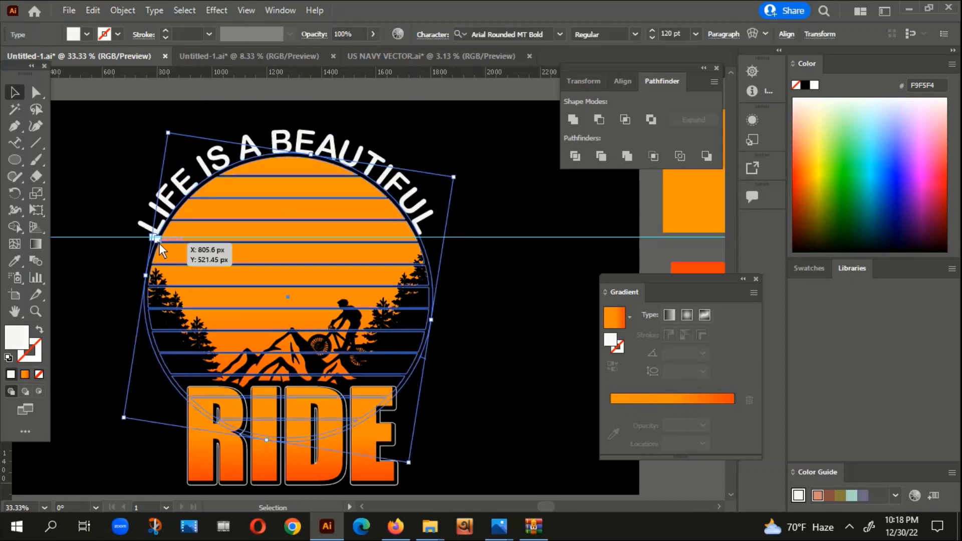
- Delete the horizontal guide crossing the sun
{"action": "left_click_drag", "start_coordinate": [510, 182], "coordinate": [504, 278]}
{"action": "key", "text": "Delete"}
{"action": "scroll", "coordinate": [504, 271], "scroll_direction": "up", "scroll_amount": 1}
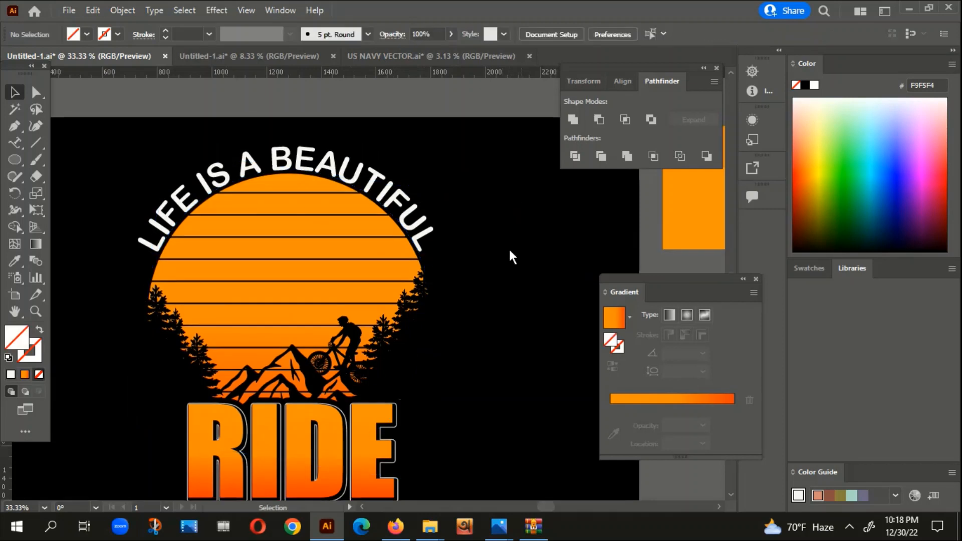
- Convert the curved LIFE IS A BEAUTIFUL text to outlines
{"action": "left_click", "coordinate": [271, 153]}
{"action": "right_click", "coordinate": [271, 151]}
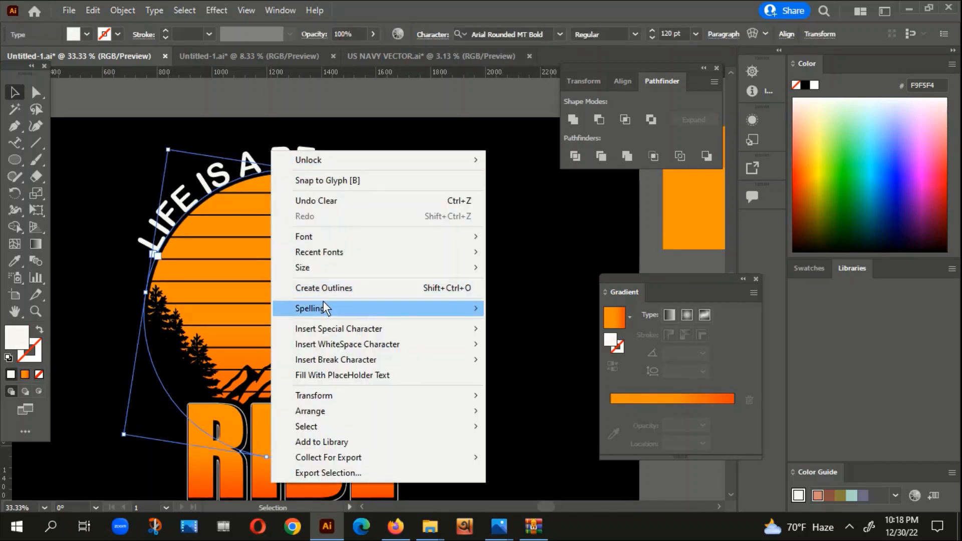
{"action": "left_click", "coordinate": [319, 292]}
{"action": "left_click", "coordinate": [497, 233]}
- Cut the black group of pines, mountains, cyclist and RIDE backing shape from the artwork
{"action": "scroll", "coordinate": [495, 233], "scroll_direction": "down", "scroll_amount": 2}
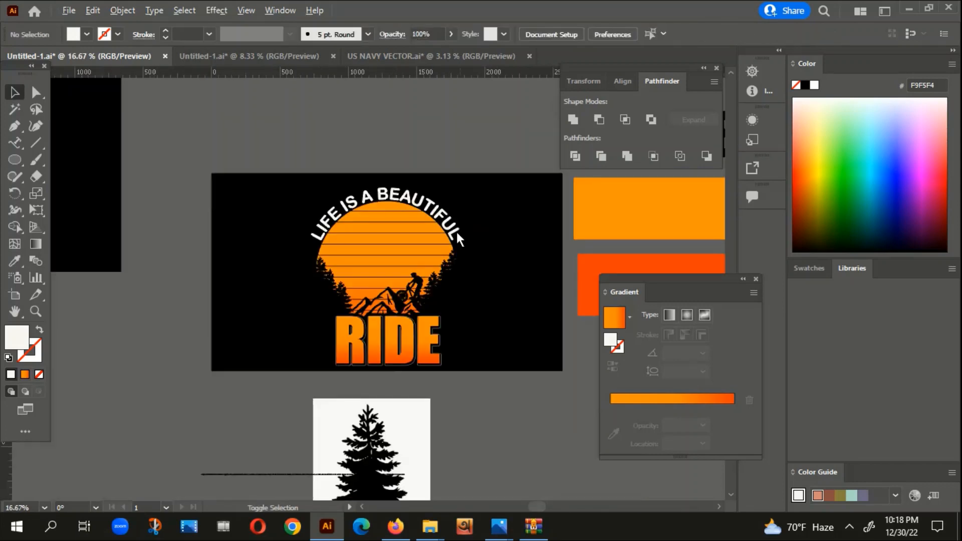
{"action": "left_click_drag", "start_coordinate": [505, 314], "coordinate": [373, 319]}
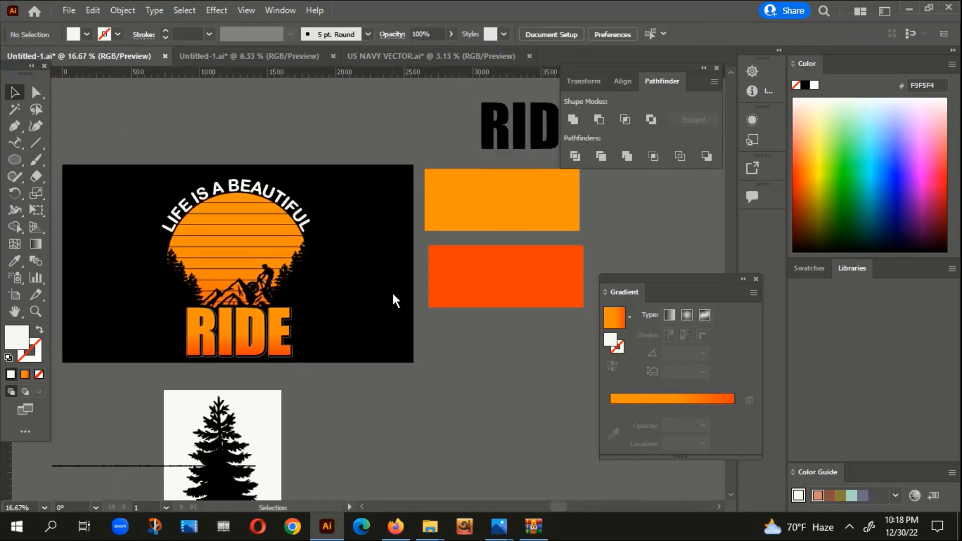
{"action": "scroll", "coordinate": [393, 300], "scroll_direction": "down", "scroll_amount": 1}
{"action": "left_click_drag", "start_coordinate": [388, 352], "coordinate": [386, 315]}
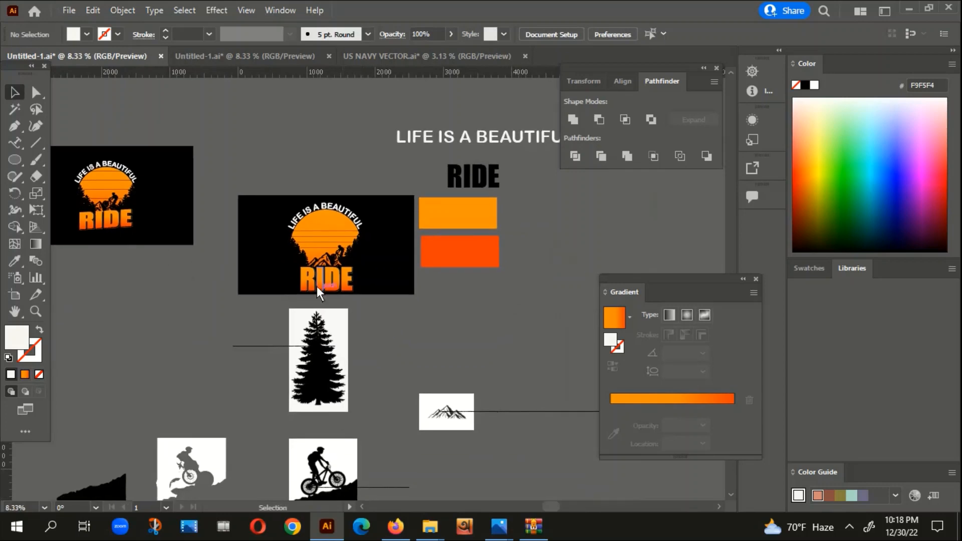
{"action": "scroll", "coordinate": [304, 275], "scroll_direction": "up", "scroll_amount": 3}
{"action": "left_click", "coordinate": [289, 206]}
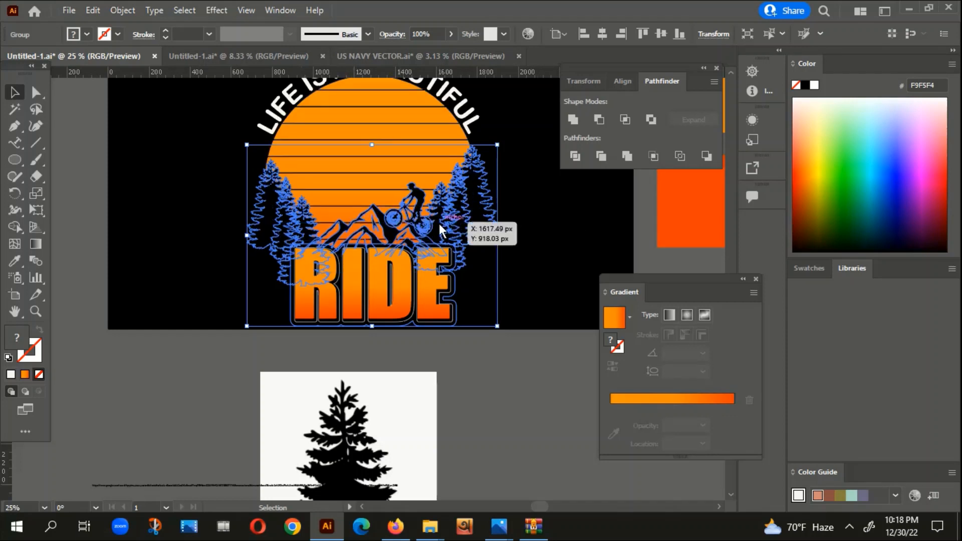
{"action": "key", "text": "Delete"}
- Create an opacity mask on the striped gradient sun with Clip turned off
{"action": "left_click", "coordinate": [351, 160]}
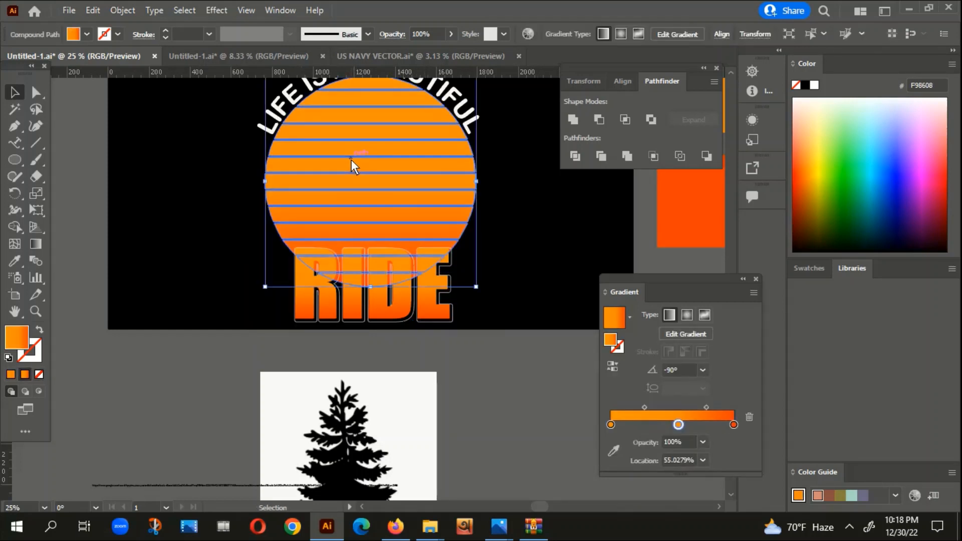
{"action": "left_click", "coordinate": [270, 9]}
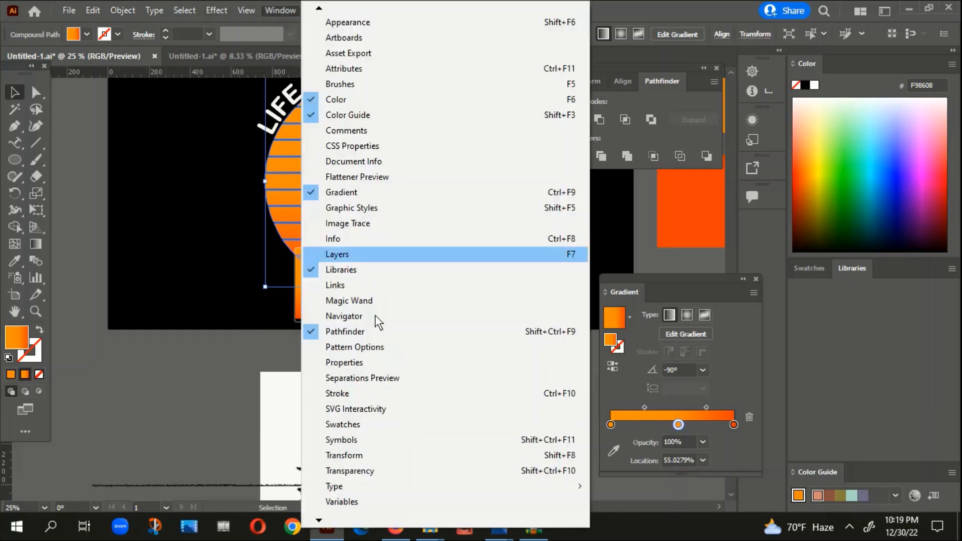
{"action": "left_click", "coordinate": [354, 469]}
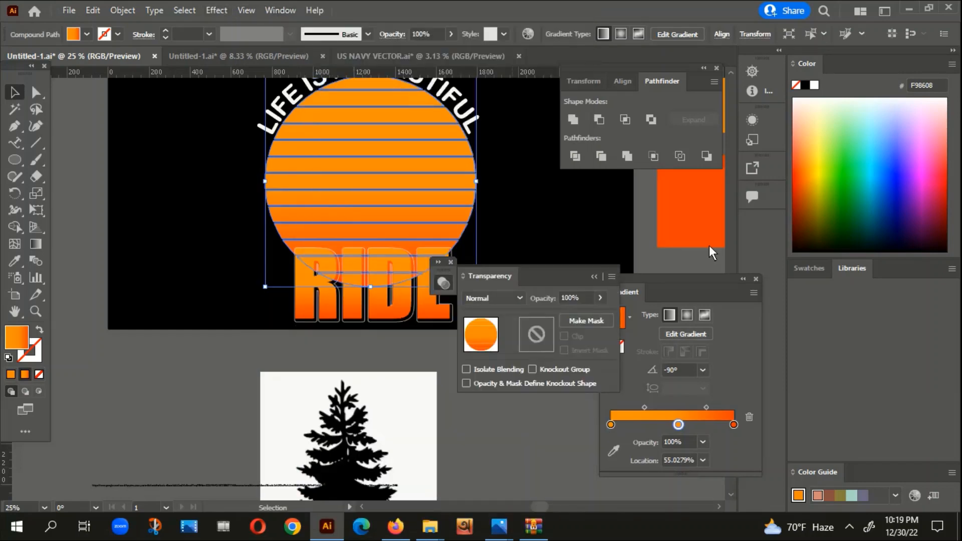
{"action": "left_click", "coordinate": [599, 321]}
{"action": "left_click", "coordinate": [564, 336]}
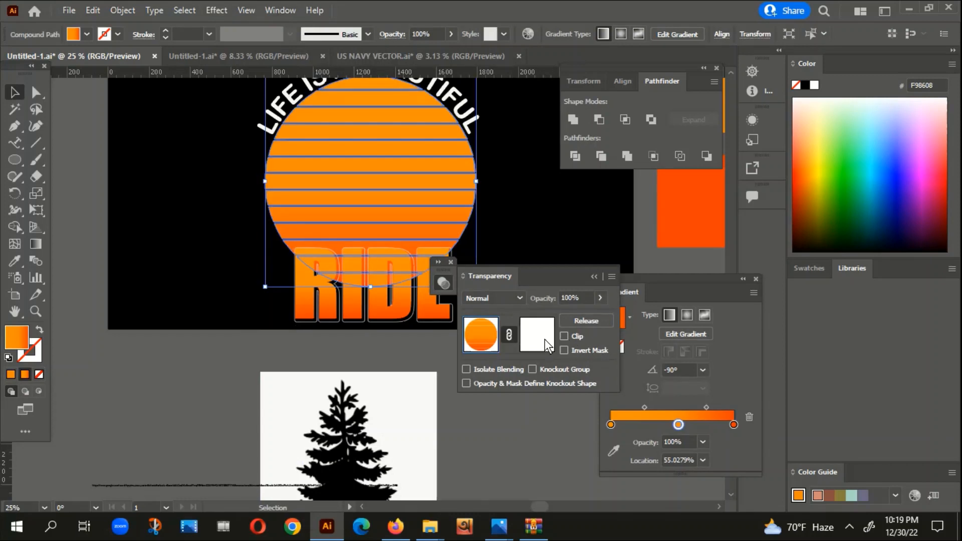
- Paste the cut black silhouette group in place inside the sun's opacity mask and return to editing the artwork
{"action": "left_click", "coordinate": [544, 346]}
{"action": "key", "text": "ctrl+v"}
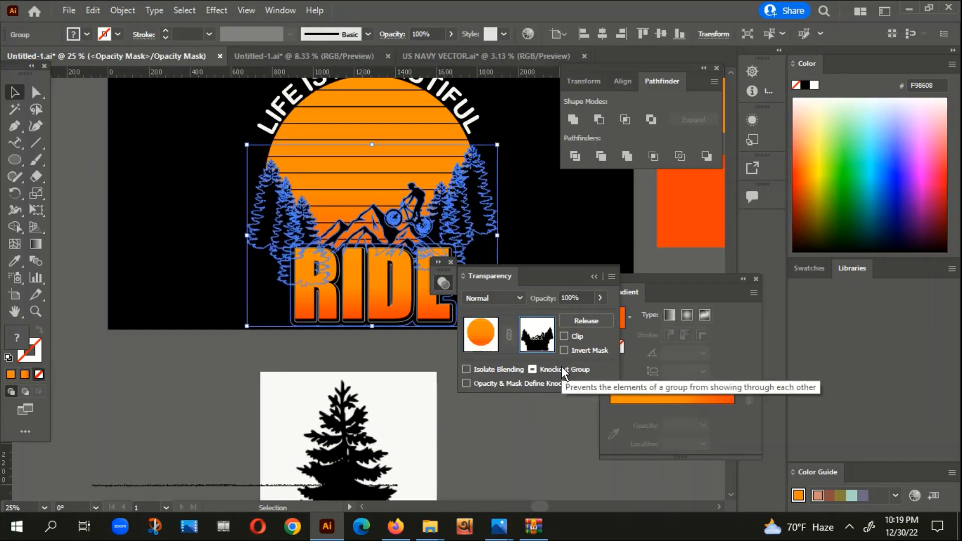
{"action": "left_click", "coordinate": [481, 334]}
{"action": "left_click", "coordinate": [549, 224]}
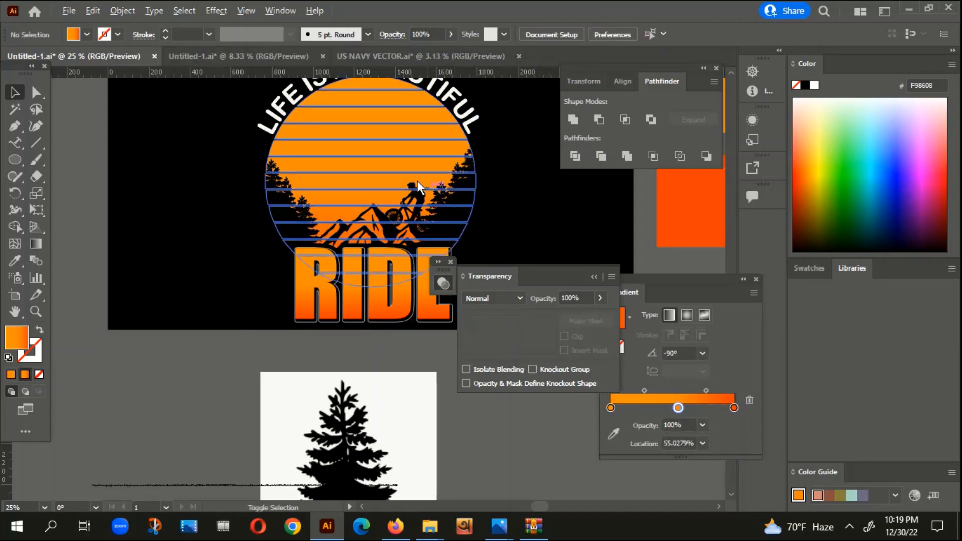
- Close the Gradient and Transparency panels to clear the view of the finished design
{"action": "scroll", "coordinate": [417, 182], "scroll_direction": "down", "scroll_amount": 2}
{"action": "left_click_drag", "start_coordinate": [285, 303], "coordinate": [336, 284]}
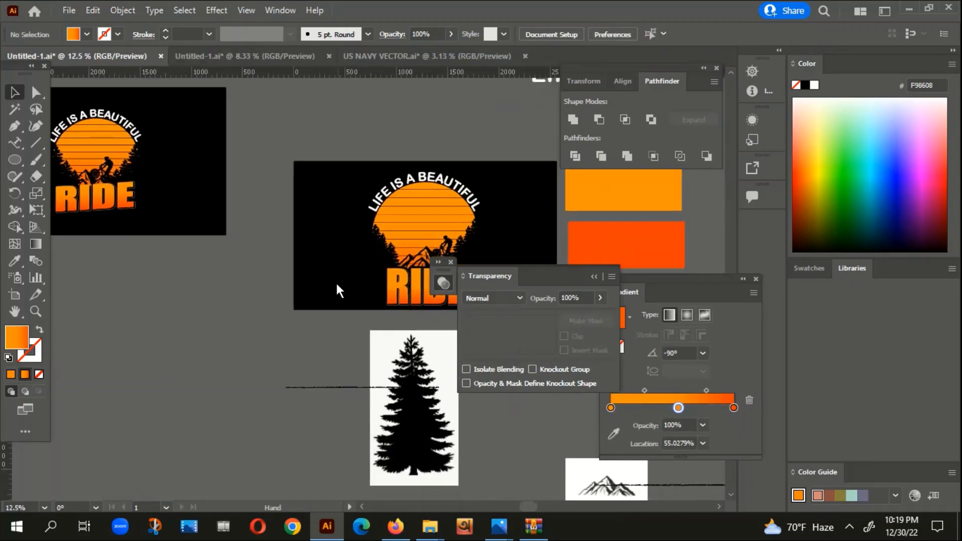
{"action": "left_click", "coordinate": [756, 279]}
{"action": "left_click", "coordinate": [594, 277]}
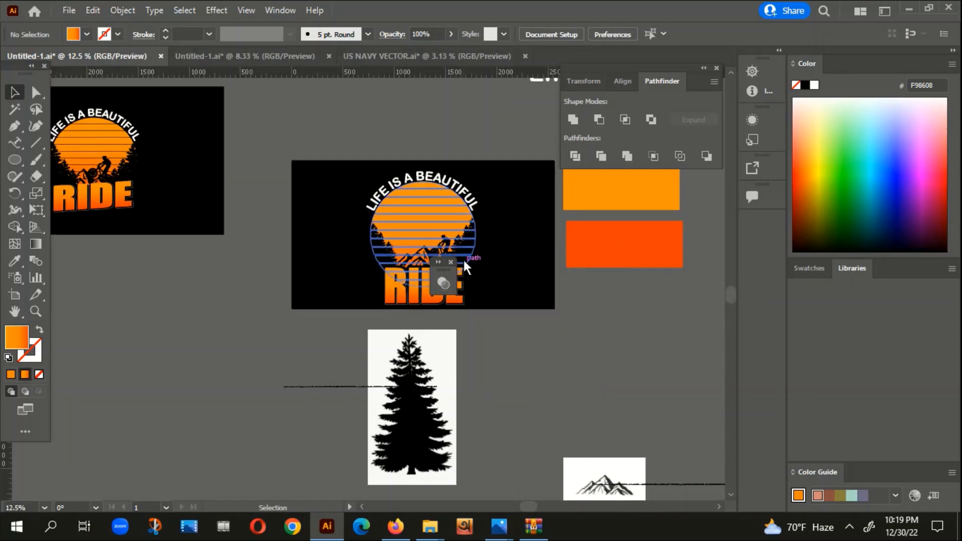
{"action": "scroll", "coordinate": [406, 263], "scroll_direction": "down", "scroll_amount": 1}
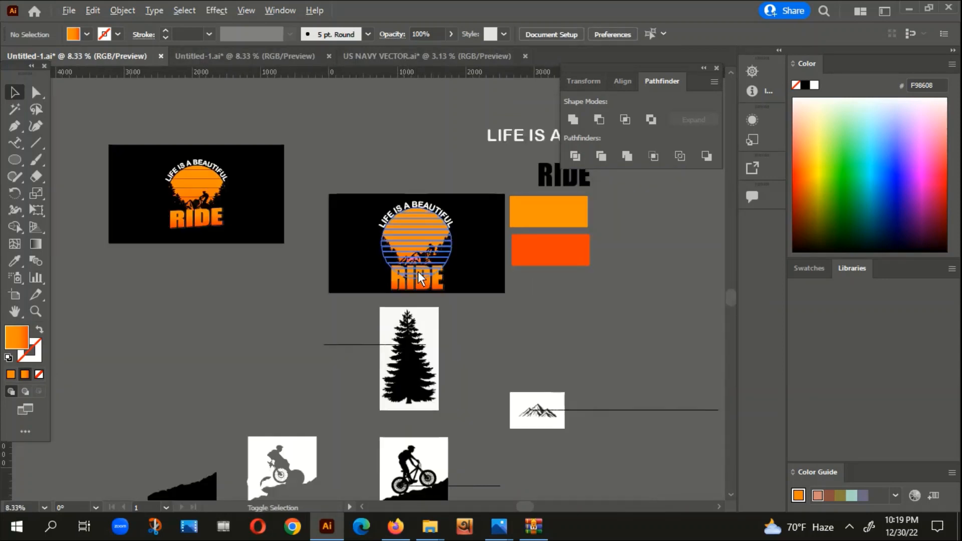
{"action": "scroll", "coordinate": [342, 227], "scroll_direction": "up", "scroll_amount": 2}
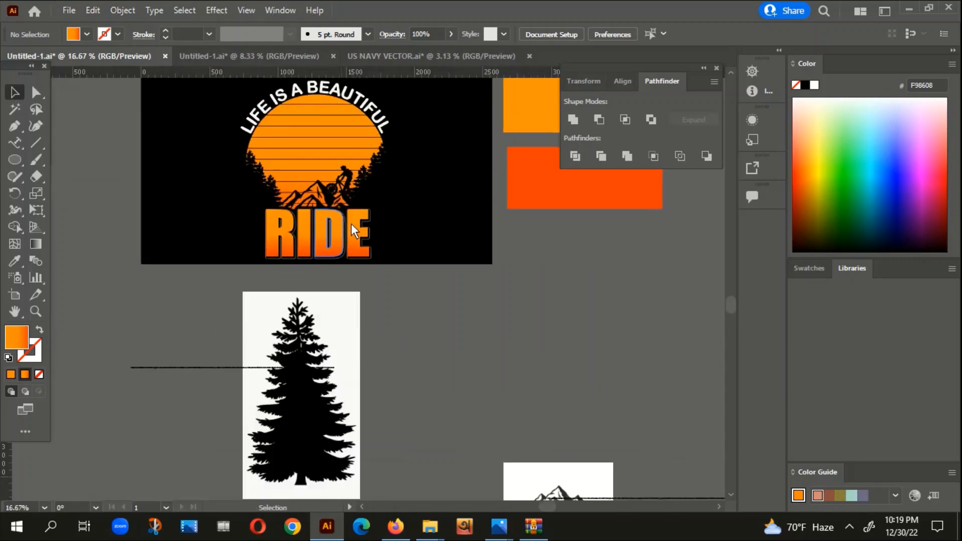